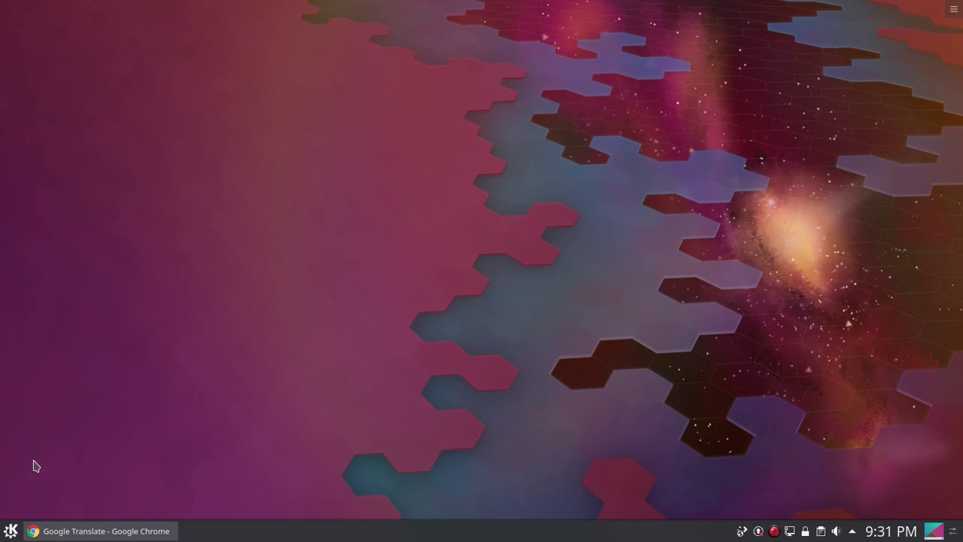
- Launch Info Center by searching 'info' in the Kickoff launcher
{"action": "left_click", "coordinate": [9, 533]}
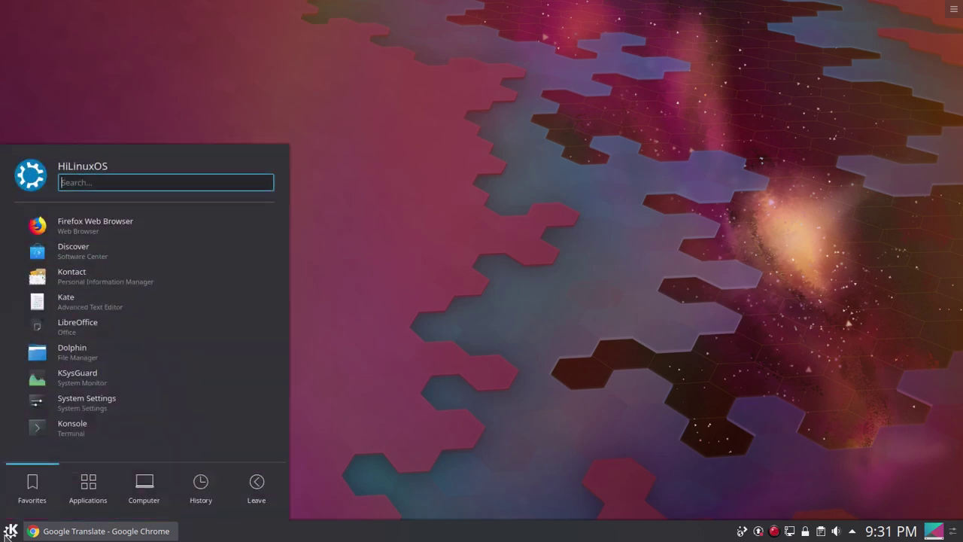
{"action": "type", "text": "info"}
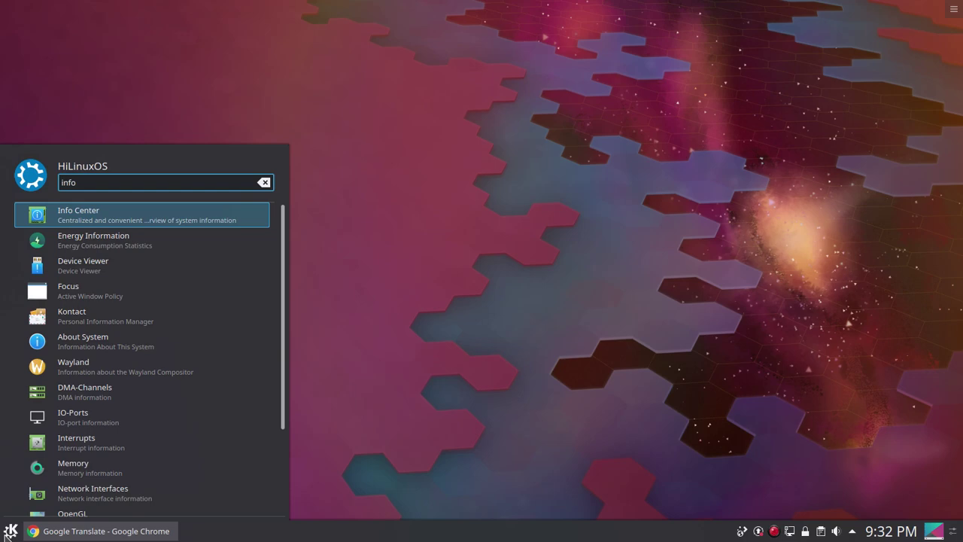
{"action": "key", "text": "Return"}
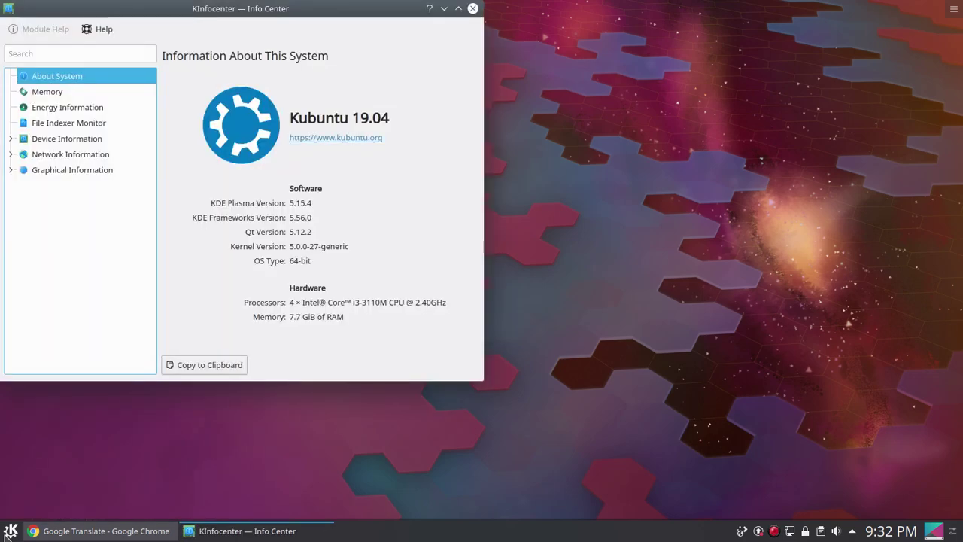
- Maximize Info Center and show the Memory page with 7.67 GiB total and usage charts
{"action": "left_click", "coordinate": [459, 9]}
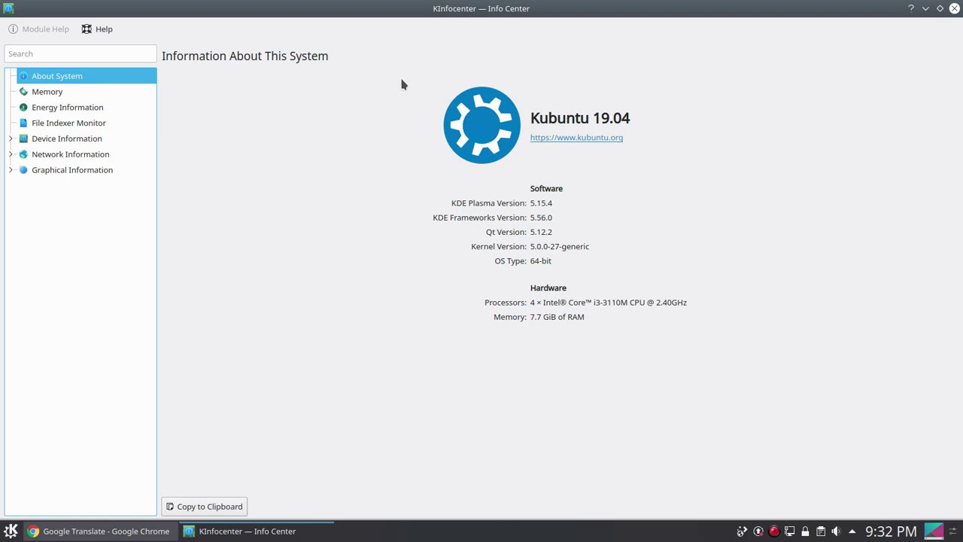
{"action": "left_click", "coordinate": [47, 92]}
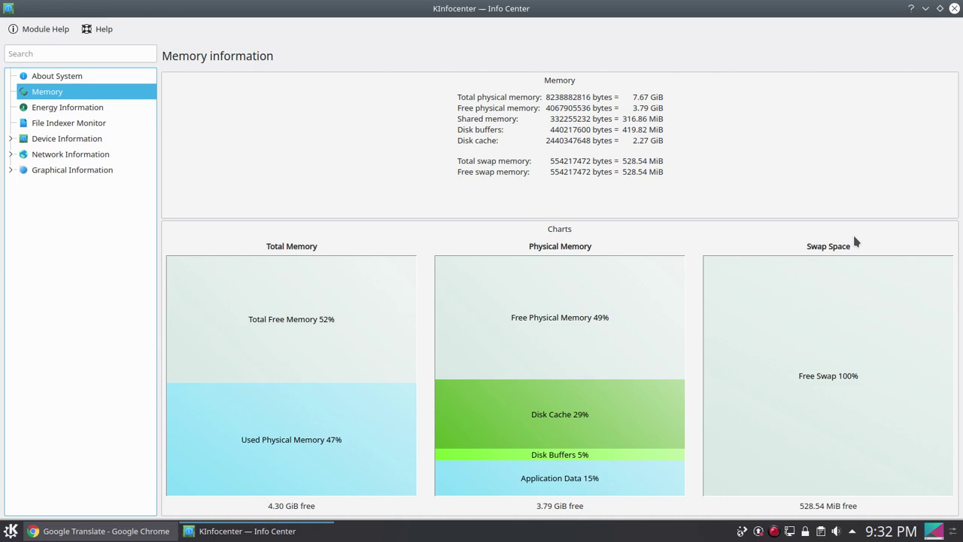
- Browse the Energy, Device Viewer, Interrupts, IO-Ports and PCI information pages
{"action": "key", "text": "Down"}
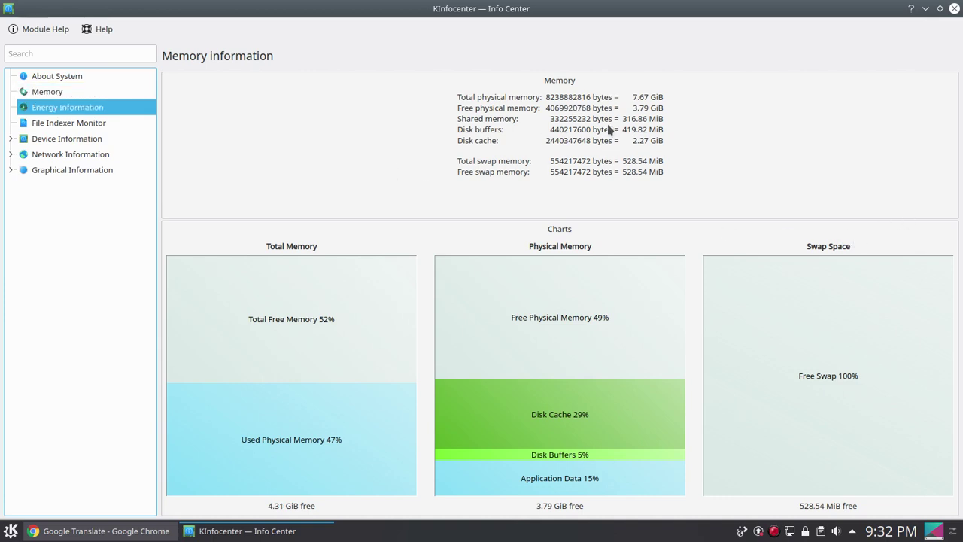
{"action": "left_click", "coordinate": [67, 138]}
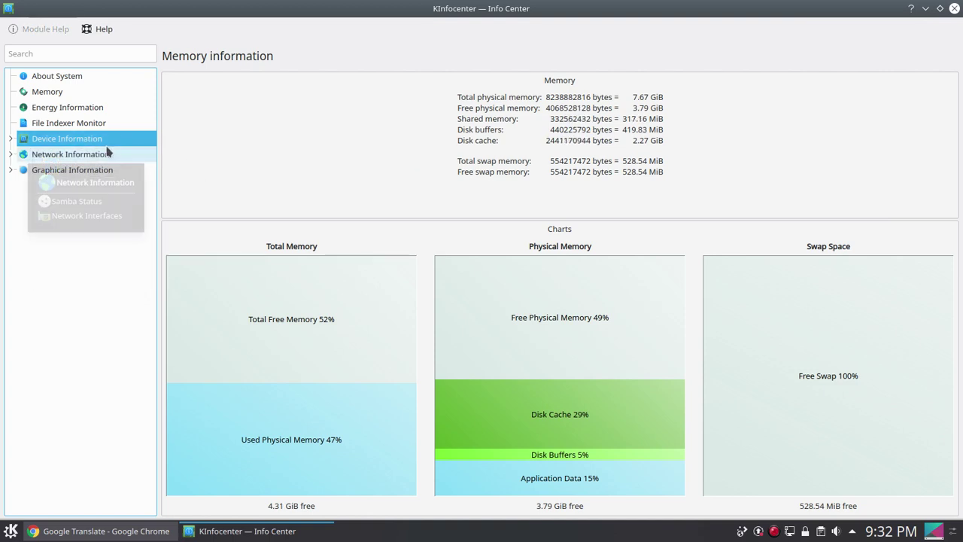
{"action": "left_click", "coordinate": [11, 142]}
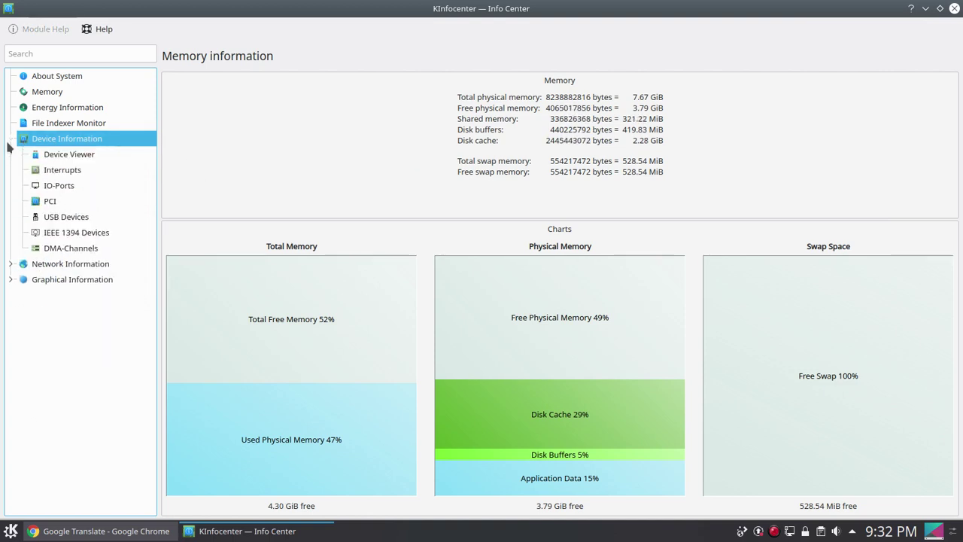
{"action": "left_click", "coordinate": [64, 155]}
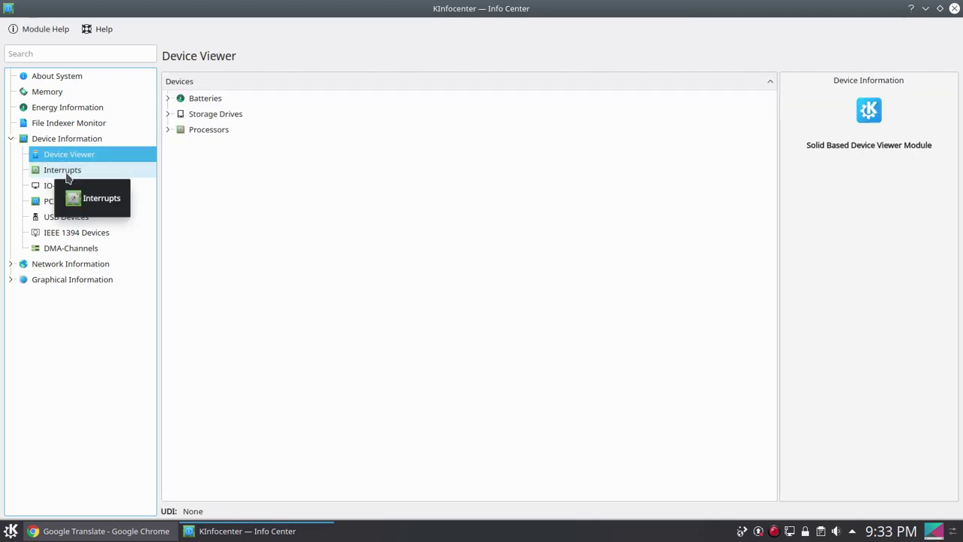
{"action": "left_click", "coordinate": [65, 171]}
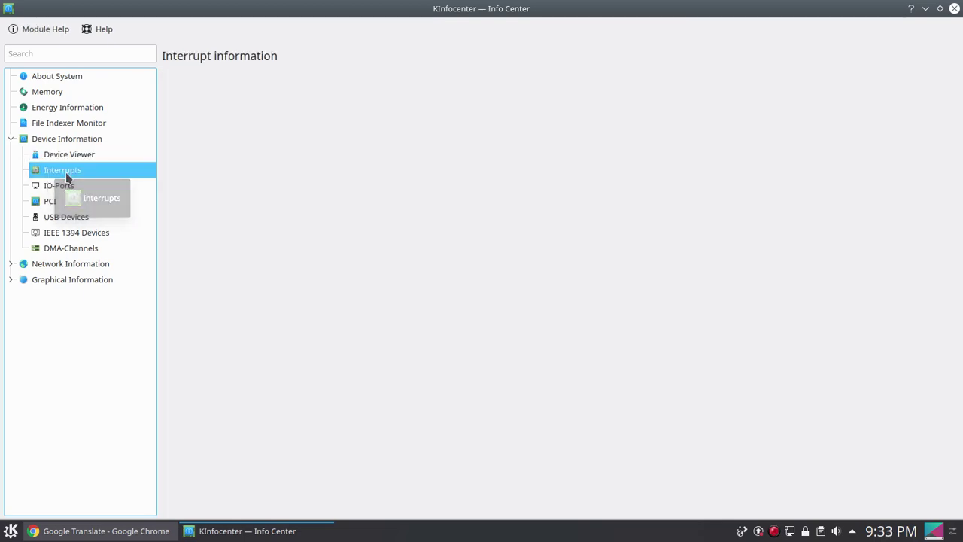
{"action": "left_click", "coordinate": [61, 185]}
{"action": "left_click", "coordinate": [62, 200]}
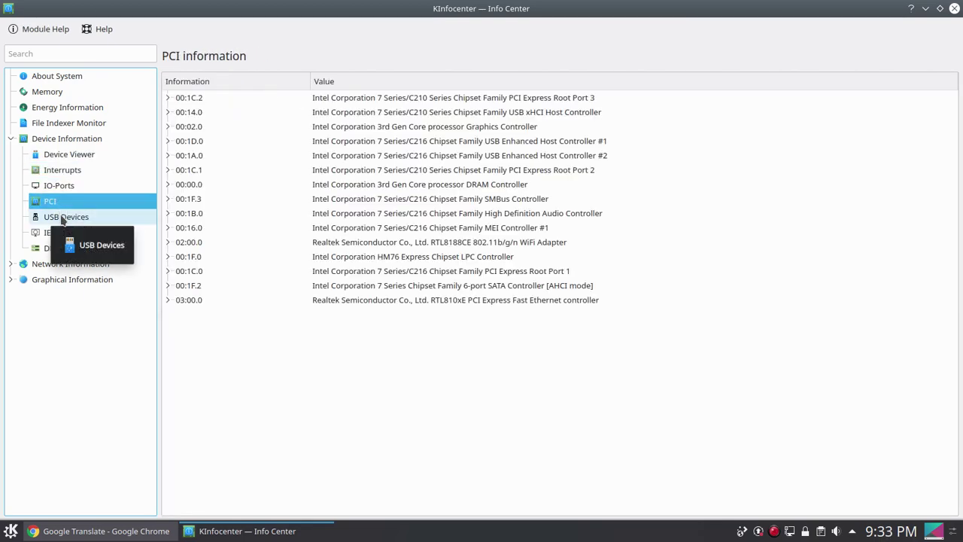
- List the USB devices, then close Info Center and bring up the launcher
{"action": "left_click", "coordinate": [66, 217]}
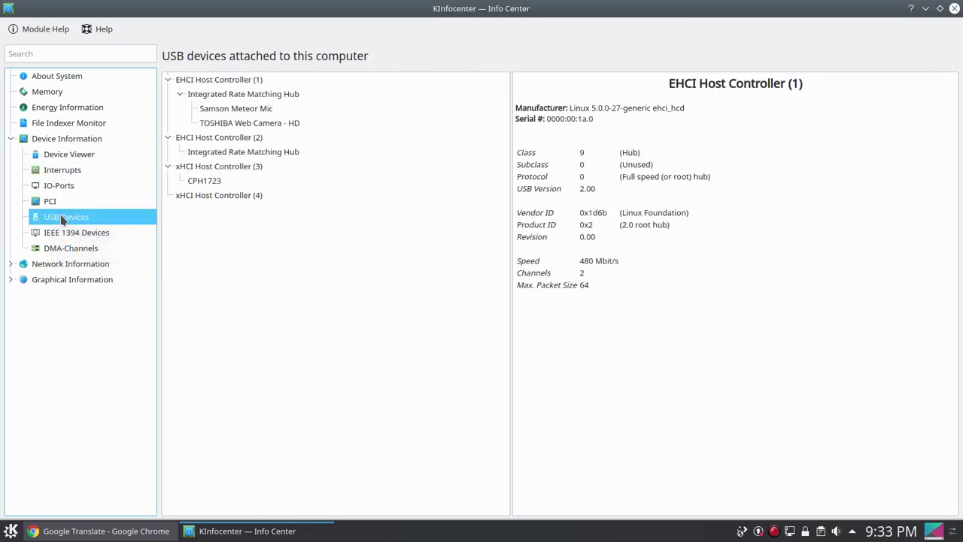
{"action": "left_click", "coordinate": [954, 8]}
{"action": "left_click", "coordinate": [10, 531]}
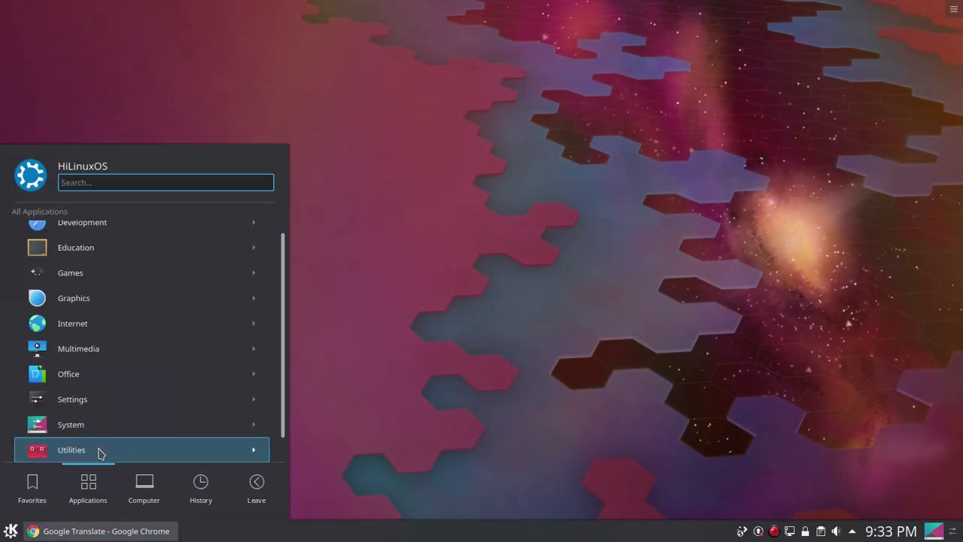
- Run top in Konsole with enlarged text, then close the terminal despite top running
{"action": "left_click", "coordinate": [51, 429]}
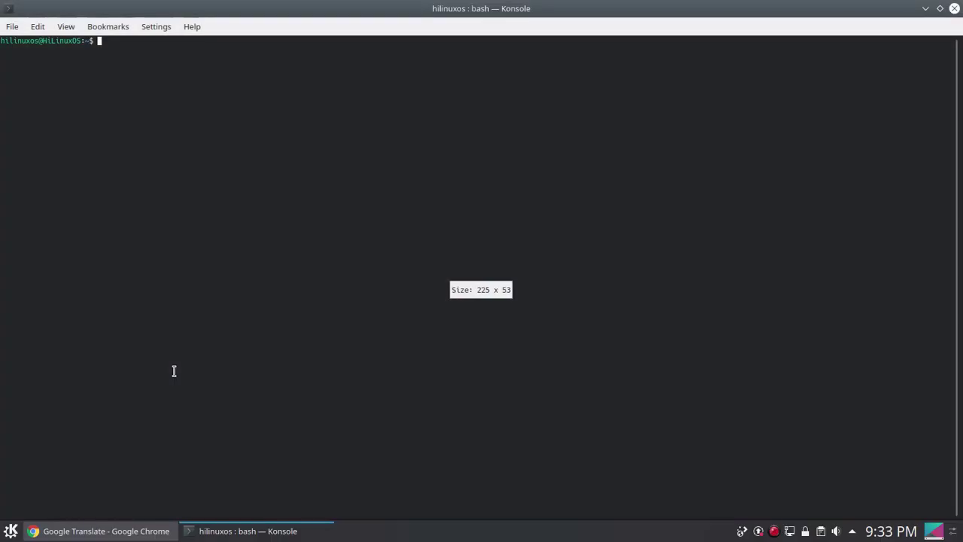
{"action": "type", "text": "top"}
{"action": "key", "text": "Return"}
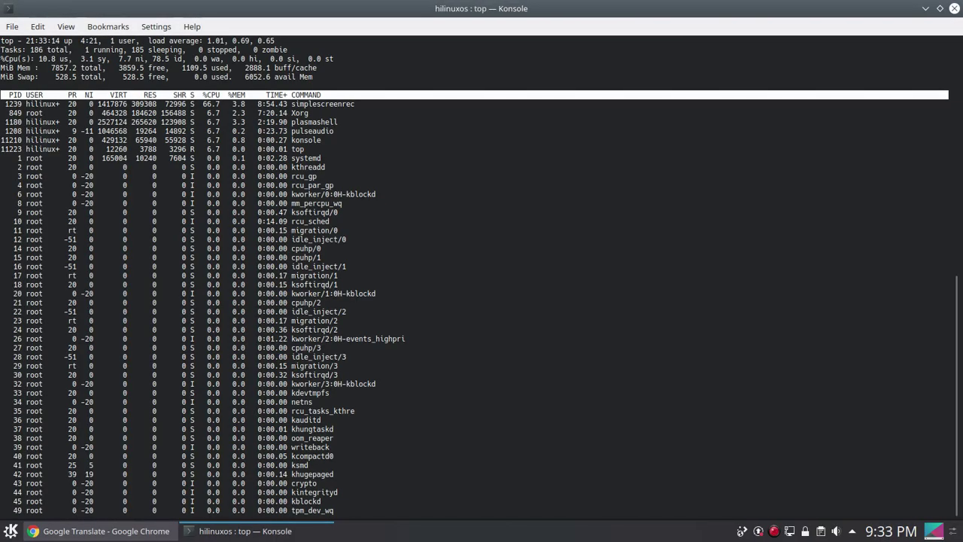
{"action": "key", "text": "ctrl+plus"}
{"action": "key", "text": "ctrl+plus"}
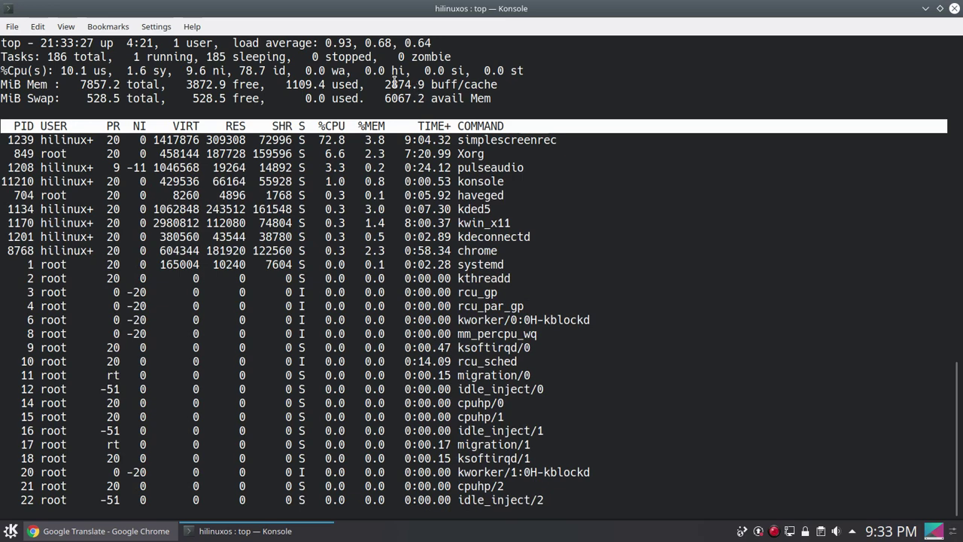
{"action": "mouse_move", "coordinate": [367, 84]}
{"action": "left_mouse_down"}
{"action": "mouse_move", "coordinate": [288, 85]}
{"action": "mouse_move", "coordinate": [368, 84]}
{"action": "left_mouse_up"}
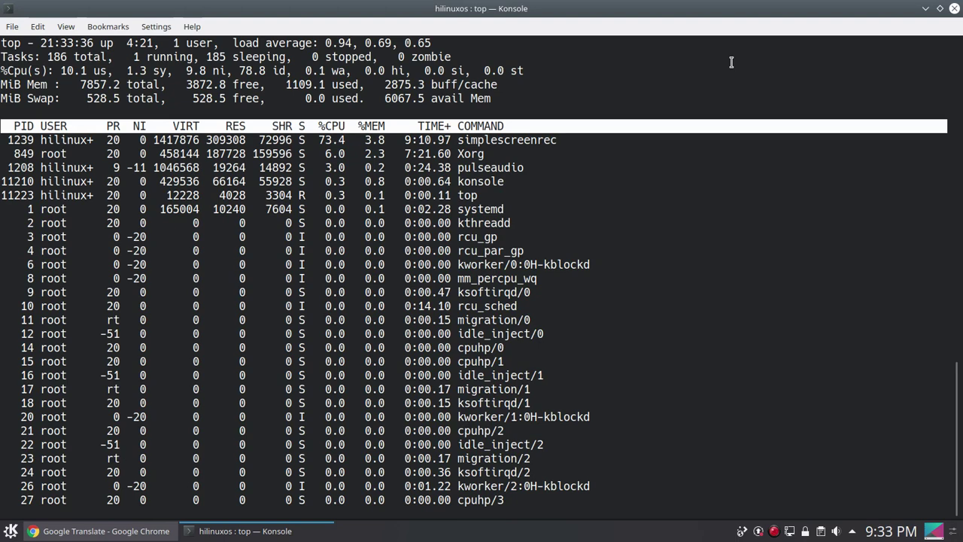
{"action": "left_click", "coordinate": [954, 8]}
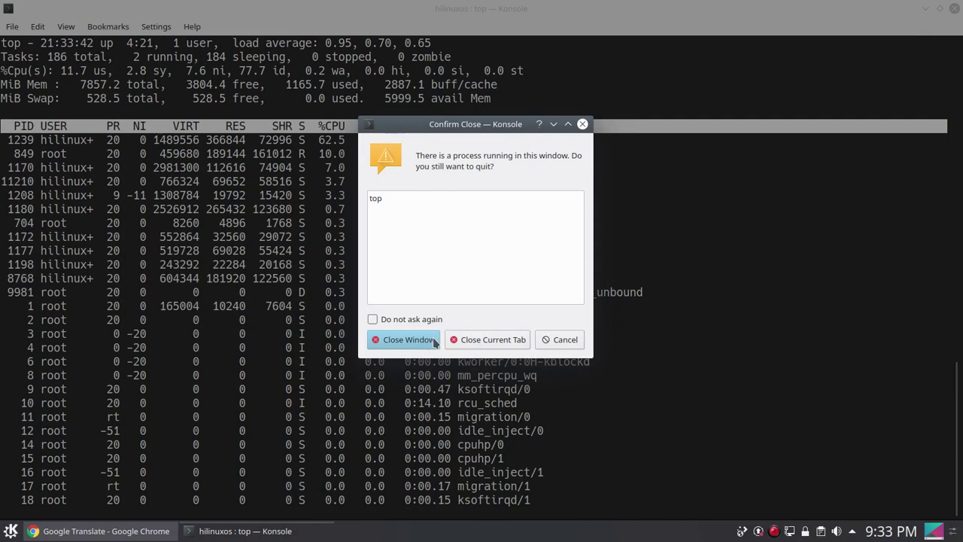
{"action": "left_click", "coordinate": [430, 340]}
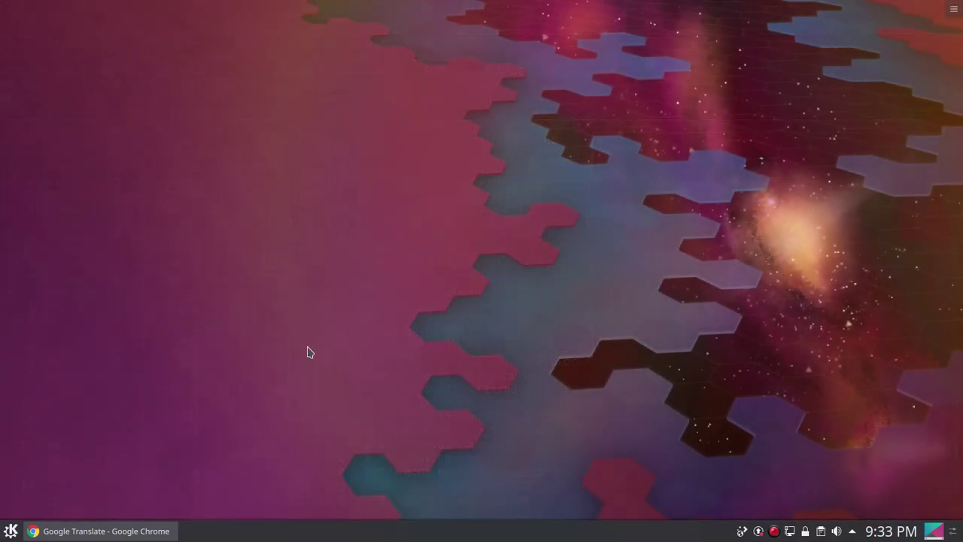
- Restore and re-minimise the Google Translate Chrome window, then open Kickoff
{"action": "left_click", "coordinate": [126, 532]}
{"action": "left_click", "coordinate": [124, 531]}
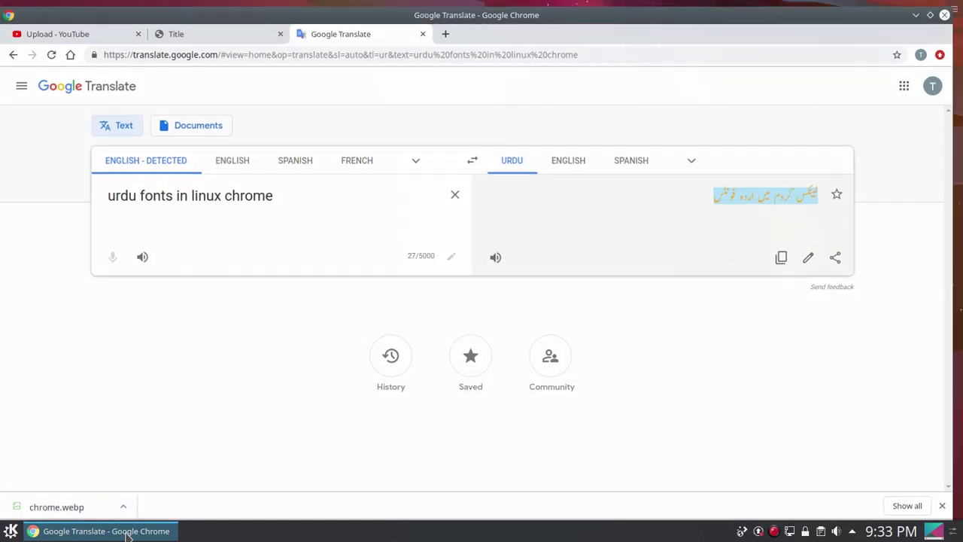
{"action": "key", "text": "super"}
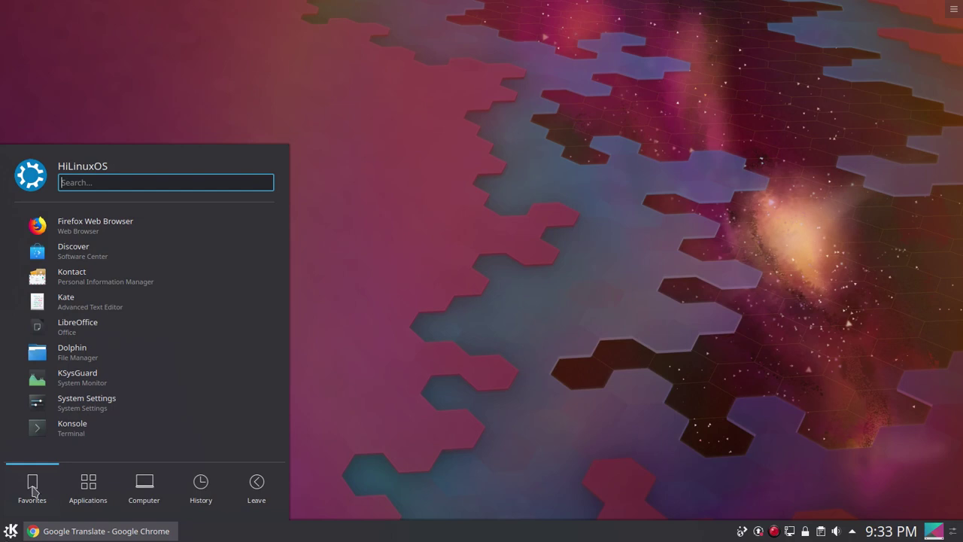
- Launch Dolphin on the home folder, toggle its menu bar off and on, and open Tools
{"action": "left_click", "coordinate": [144, 359]}
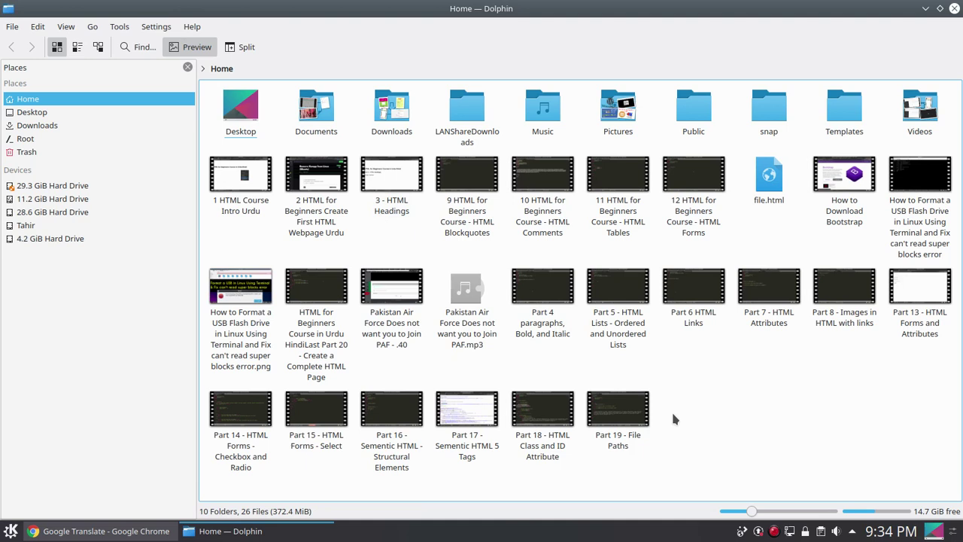
{"action": "key", "text": "ctrl+m"}
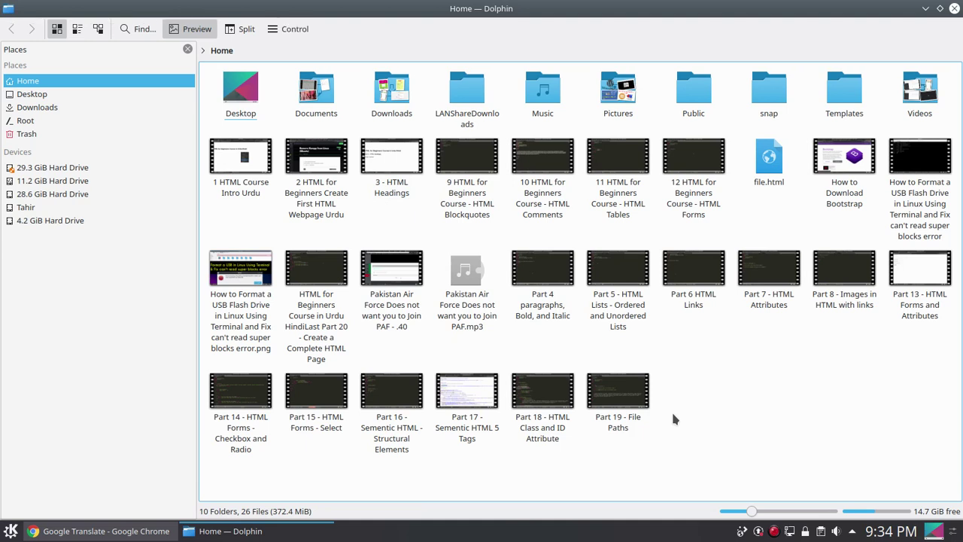
{"action": "key", "text": "ctrl+m"}
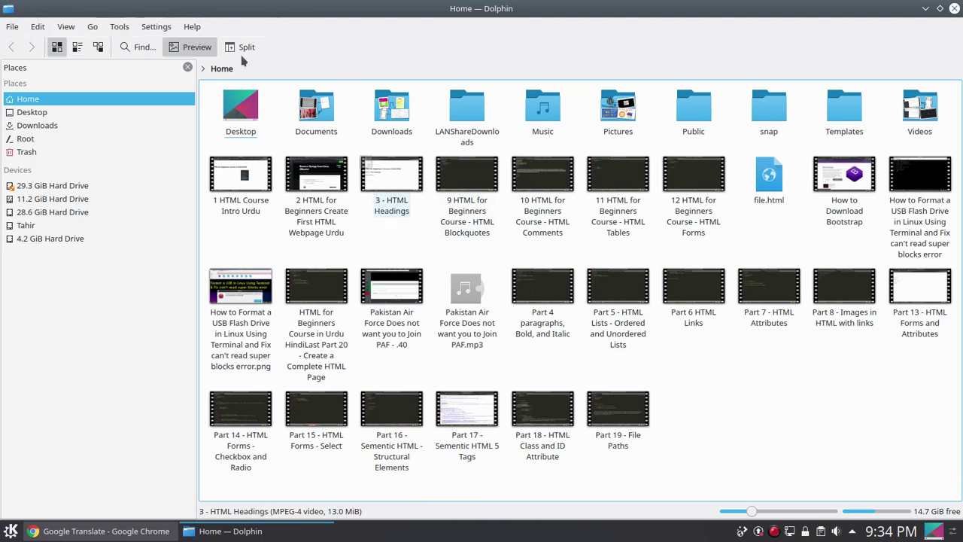
{"action": "left_click", "coordinate": [121, 30]}
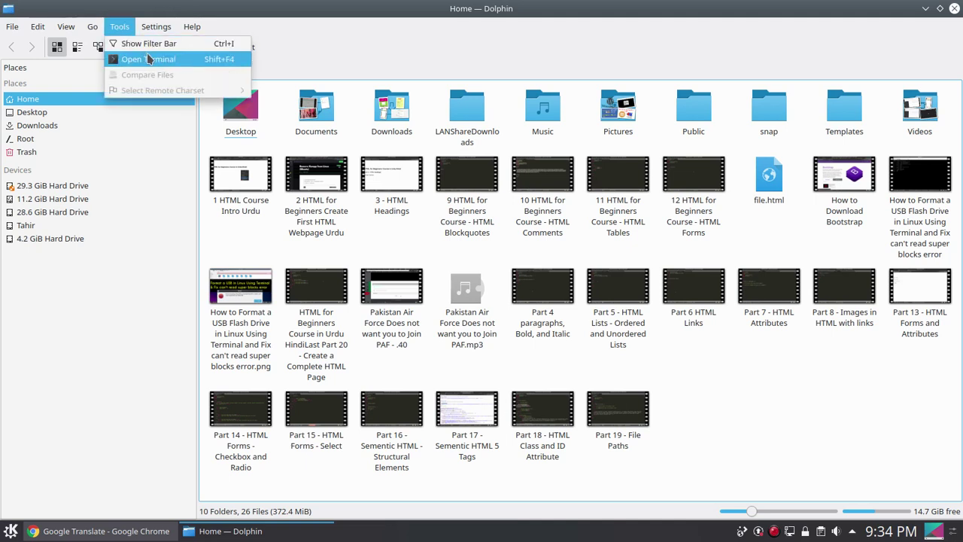
- Open a terminal in the home folder, then close it to return to Dolphin
{"action": "left_click", "coordinate": [148, 59]}
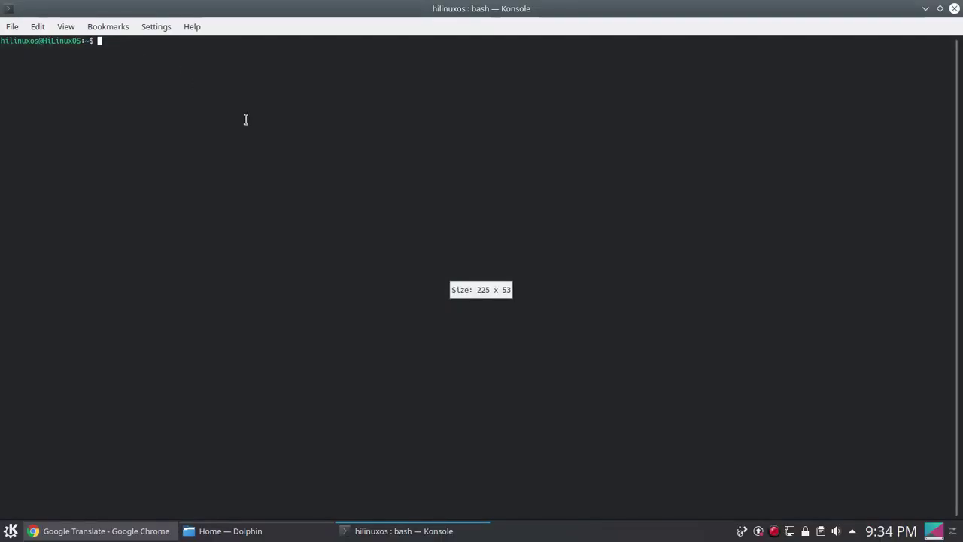
{"action": "left_click", "coordinate": [955, 8]}
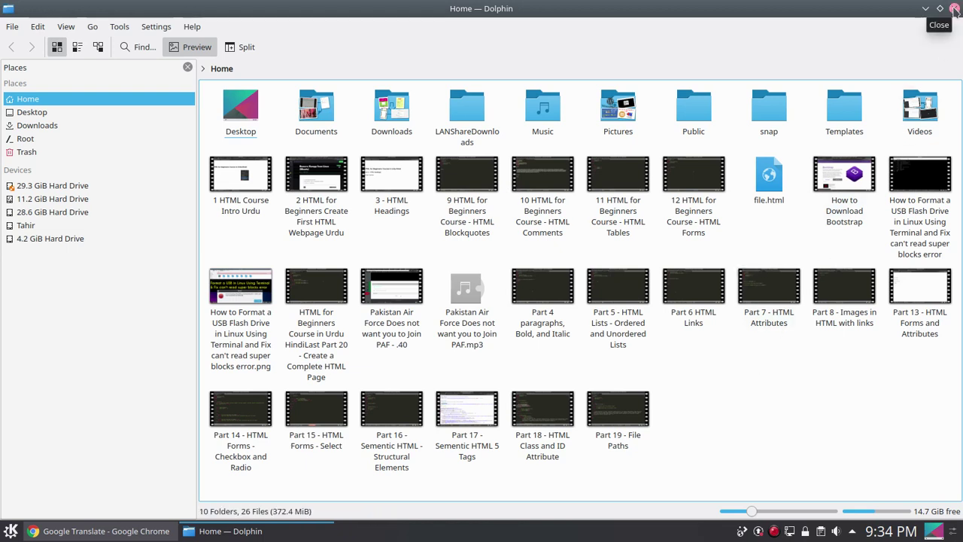
- Look through the folder view's right-click actions, then dismiss the menu
{"action": "right_click", "coordinate": [737, 408]}
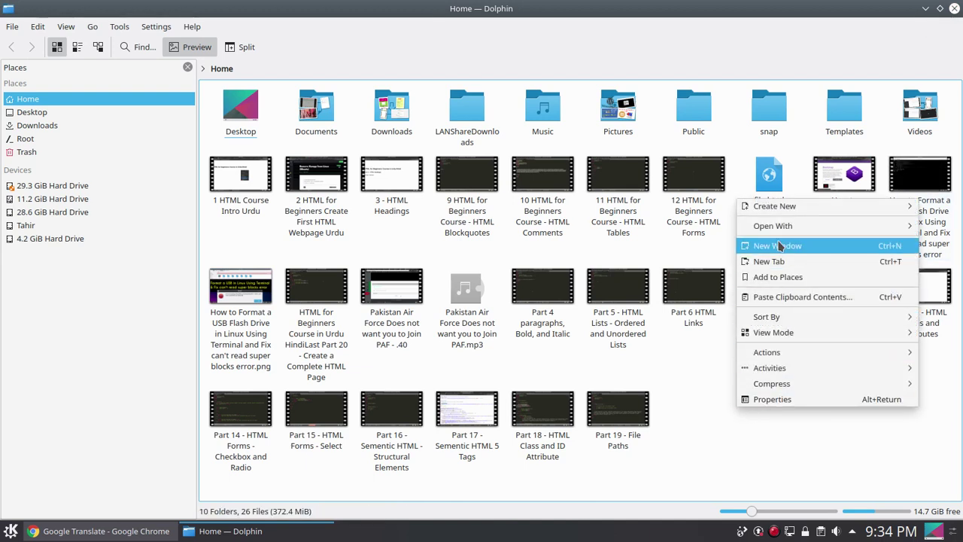
{"action": "mouse_move", "coordinate": [786, 354]}
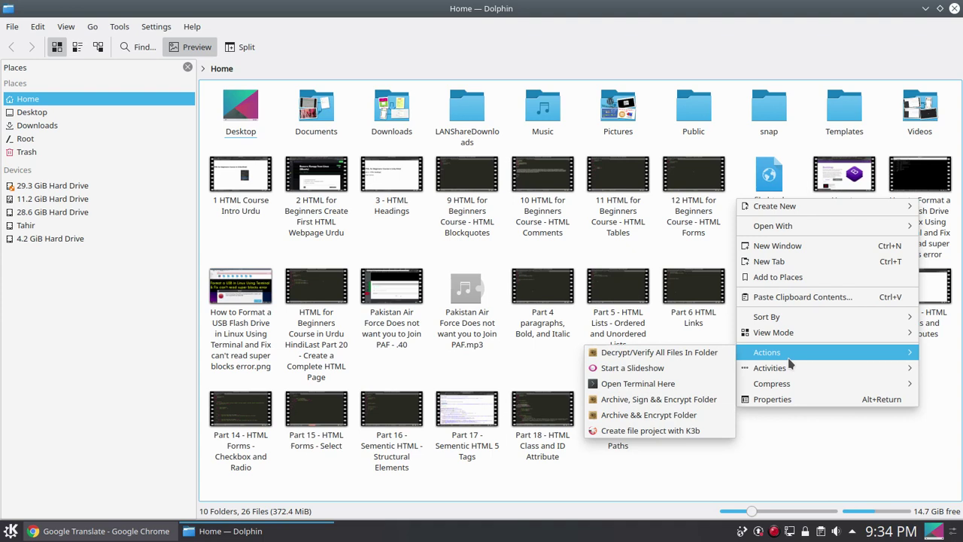
{"action": "mouse_move", "coordinate": [794, 386]}
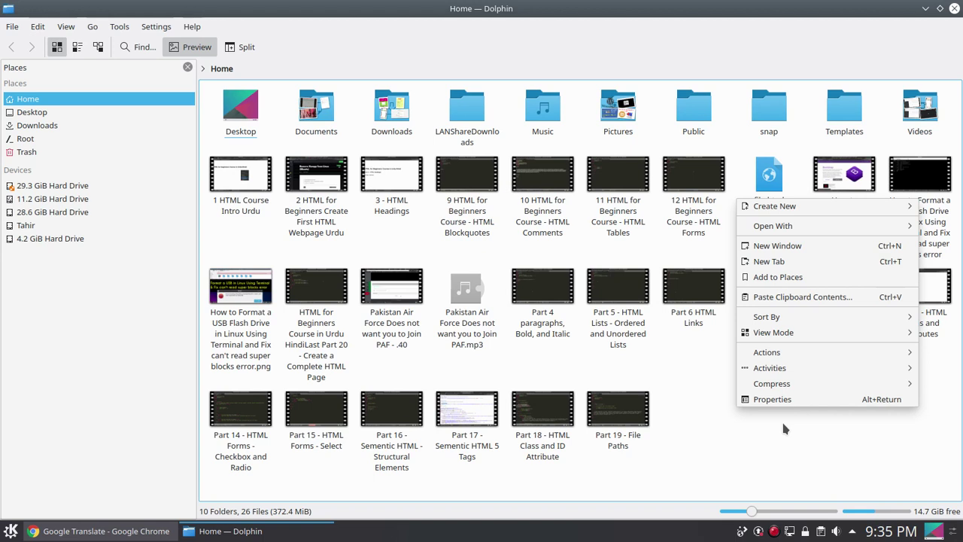
{"action": "left_click", "coordinate": [783, 427]}
- Open a terminal in the Music folder, close it, then open and dismiss Help
{"action": "left_click", "coordinate": [536, 104]}
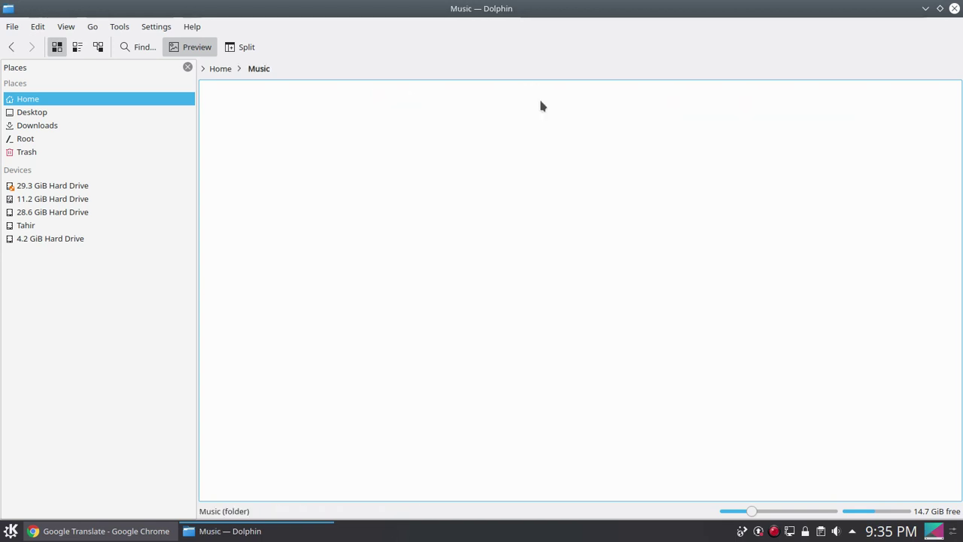
{"action": "left_click", "coordinate": [120, 27]}
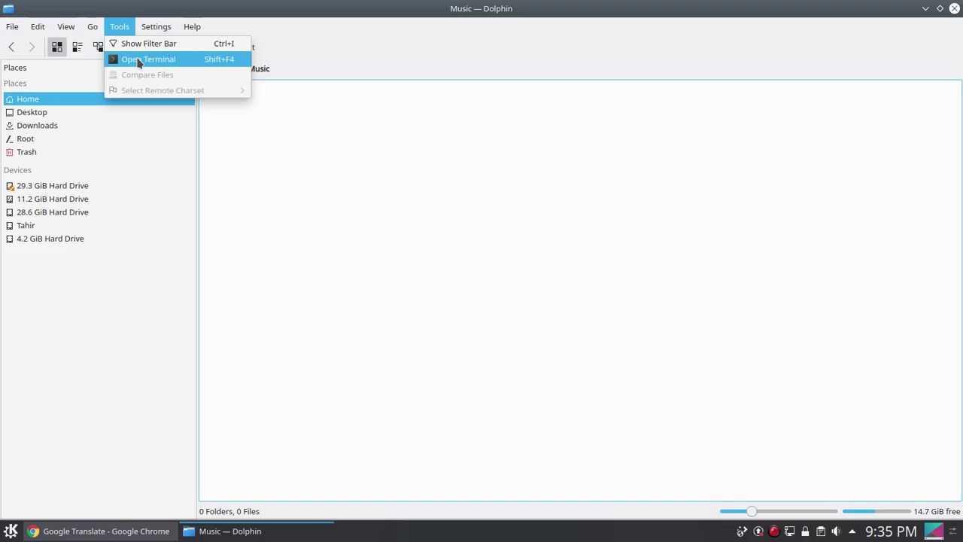
{"action": "left_click", "coordinate": [142, 60]}
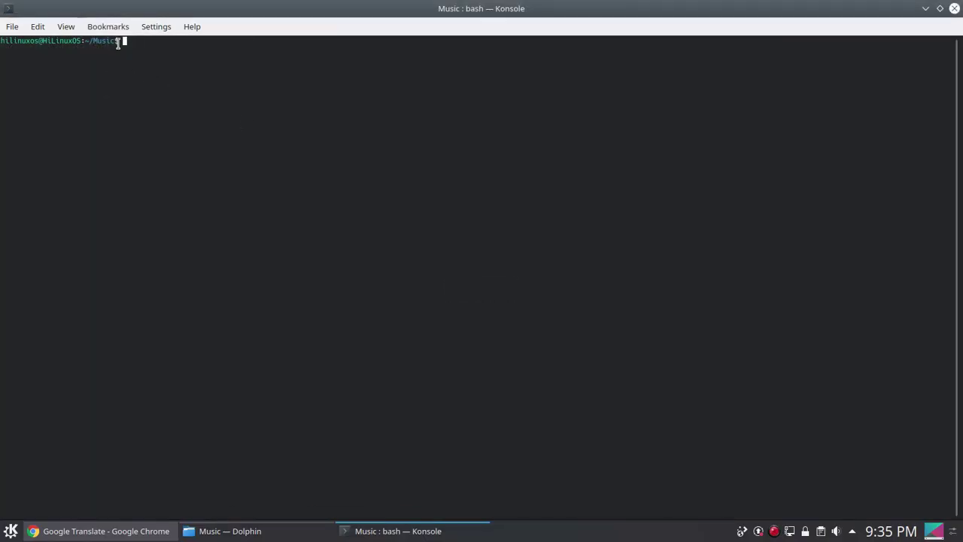
{"action": "left_click_drag", "start_coordinate": [118, 41], "coordinate": [95, 41]}
{"action": "left_click", "coordinate": [955, 8]}
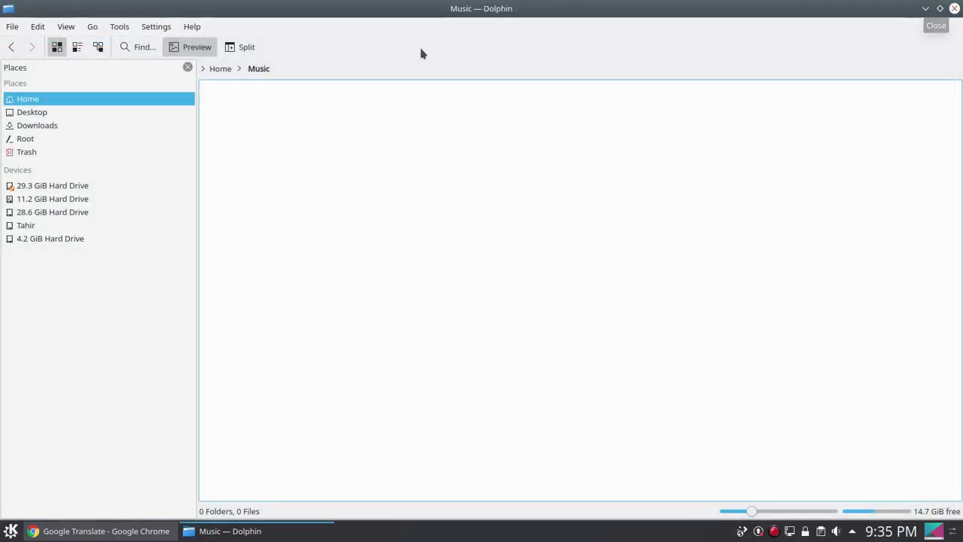
{"action": "left_click", "coordinate": [198, 27]}
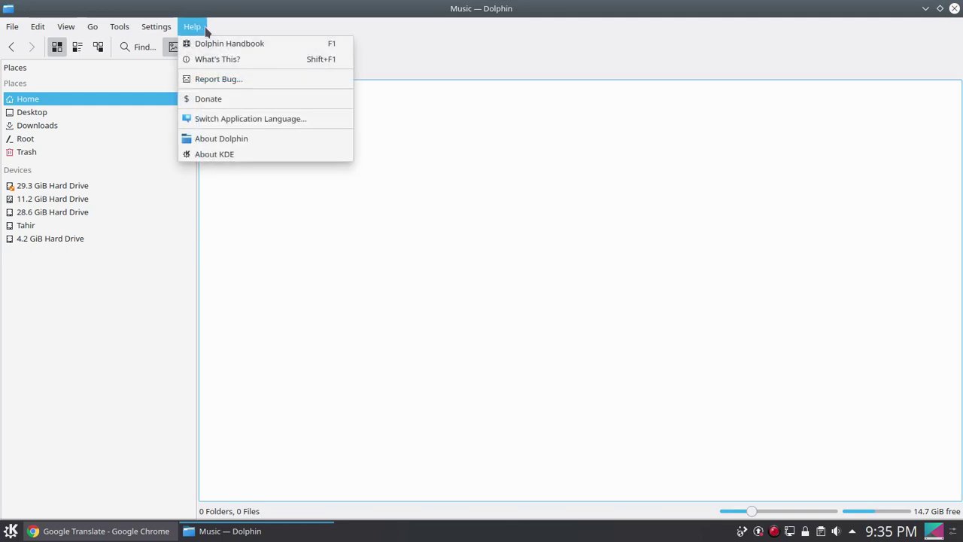
{"action": "left_click", "coordinate": [609, 106]}
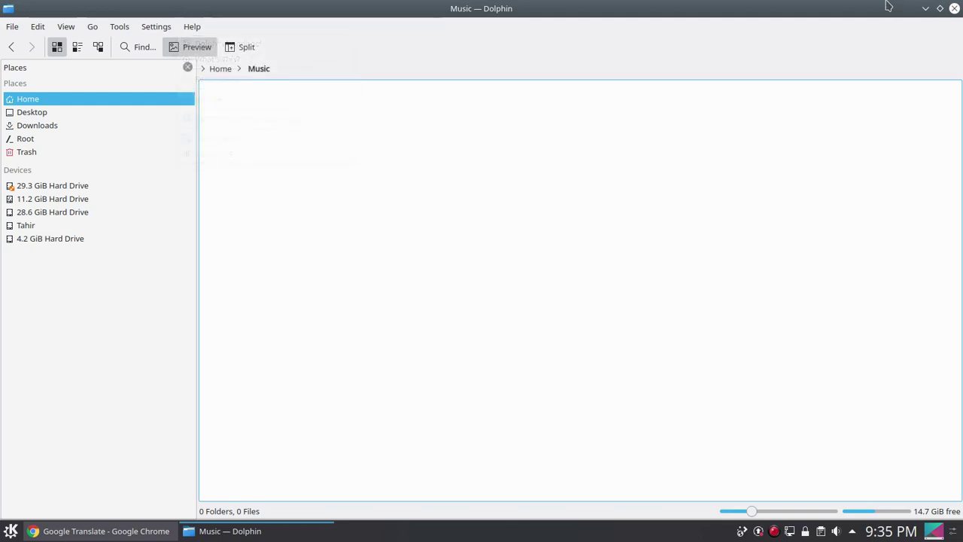
- Close Dolphin and run 'sudo Dolphin' in an enlarged Konsole, entering the password
{"action": "left_click", "coordinate": [954, 9]}
{"action": "left_click", "coordinate": [10, 530]}
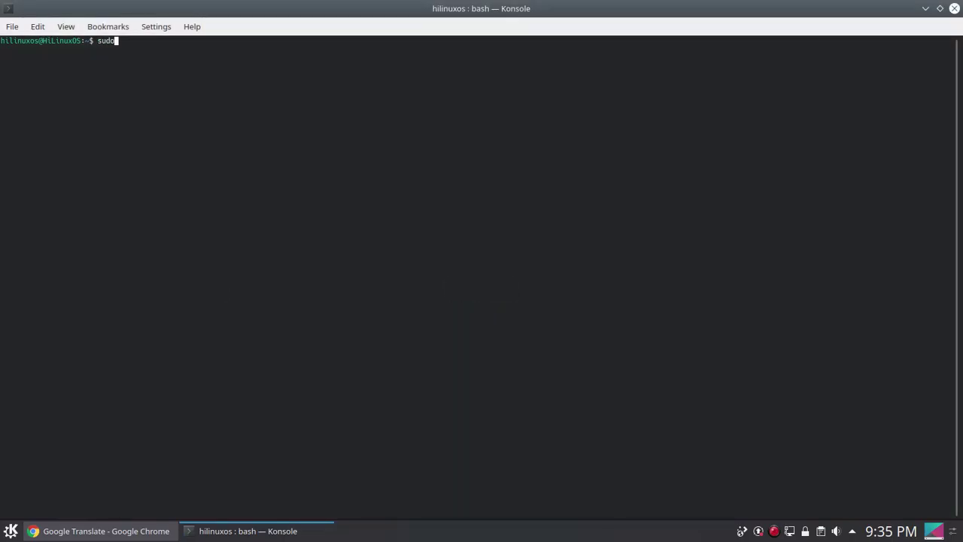
{"action": "key", "text": "ctrl+plus"}
{"action": "key", "text": "ctrl+plus"}
{"action": "key", "text": "ctrl+plus"}
{"action": "key", "text": "ctrl+plus"}
{"action": "key", "text": "ctrl+plus"}
{"action": "key", "text": "ctrl+plus"}
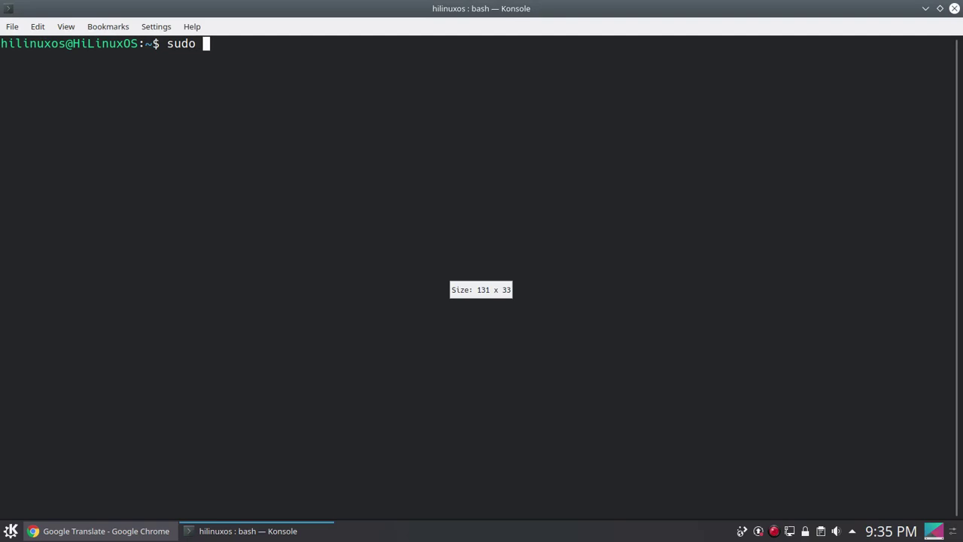
{"action": "type", "text": "Dolphin"}
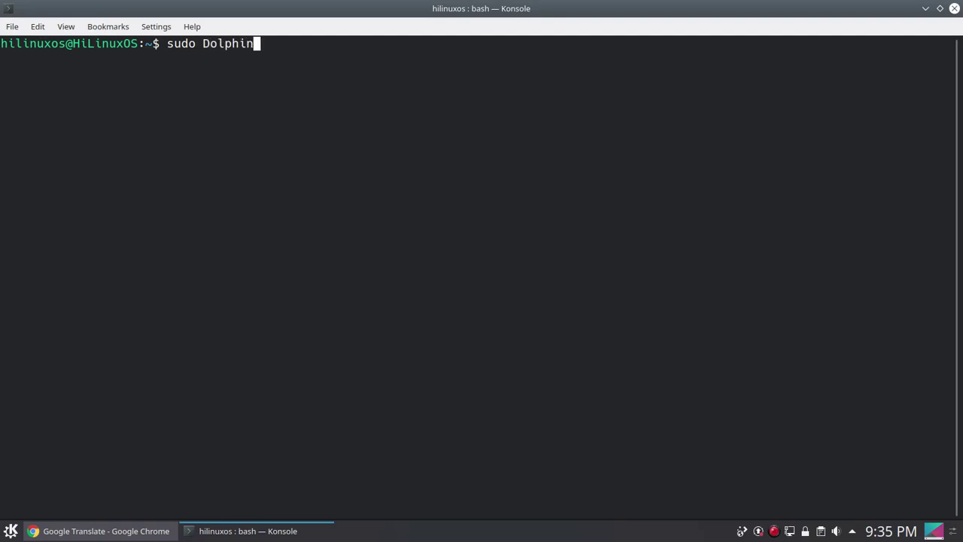
{"action": "key", "text": "Return"}
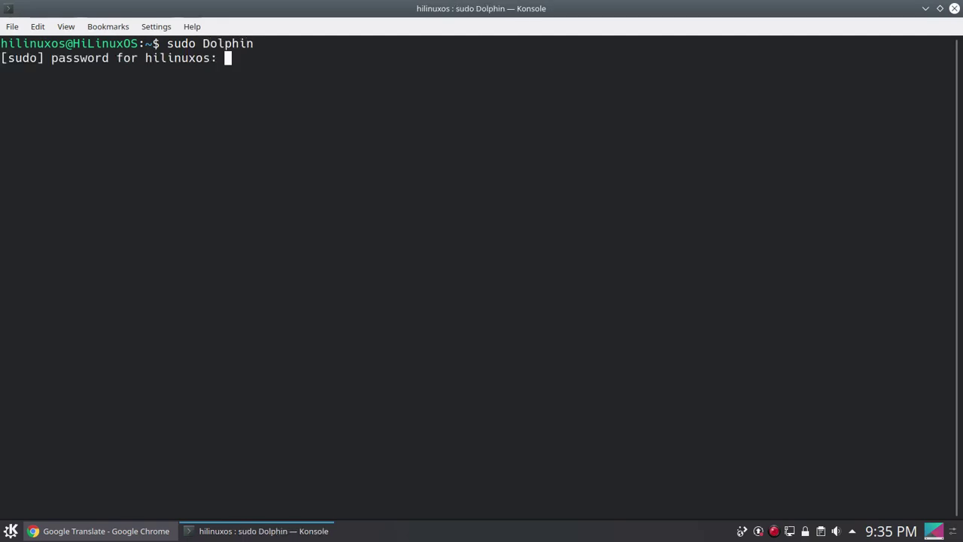
{"action": "key", "text": "Return"}
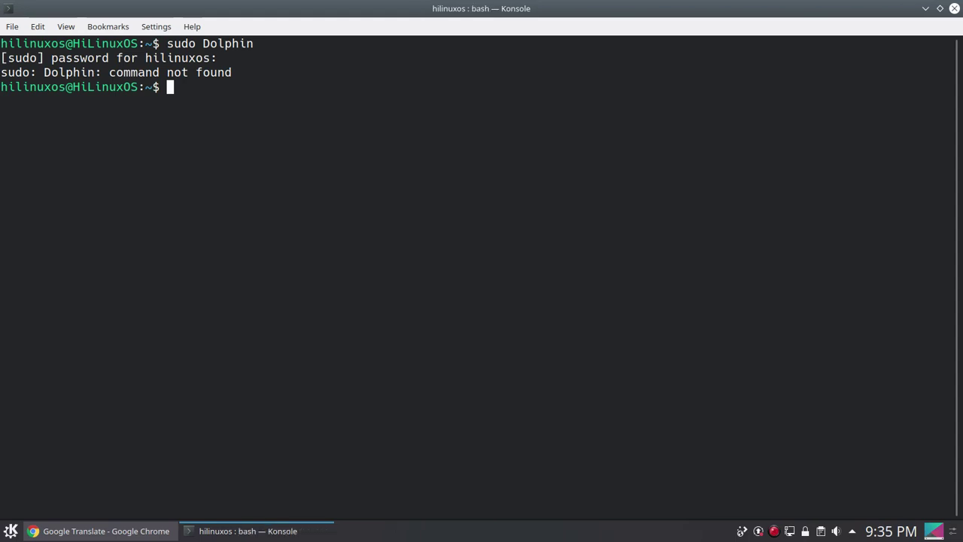
- Rerun as lowercase 'sudo dolphin', see it refused for security reasons, and close Konsole
{"action": "key", "text": "Up"}
{"action": "key", "text": "Left"}
{"action": "key", "text": "Left"}
{"action": "key", "text": "Left"}
{"action": "key", "text": "Left"}
{"action": "key", "text": "Left"}
{"action": "key", "text": "Left"}
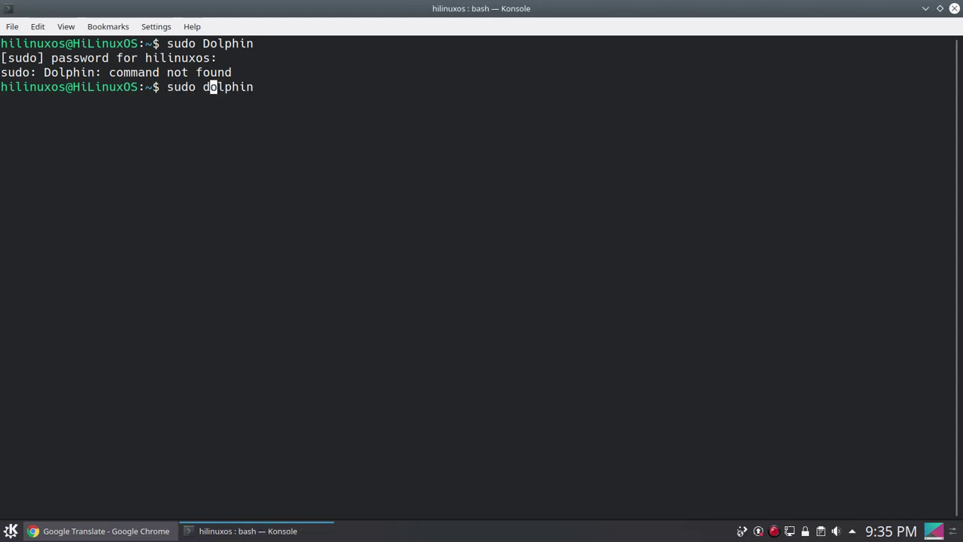
{"action": "key", "text": "Return"}
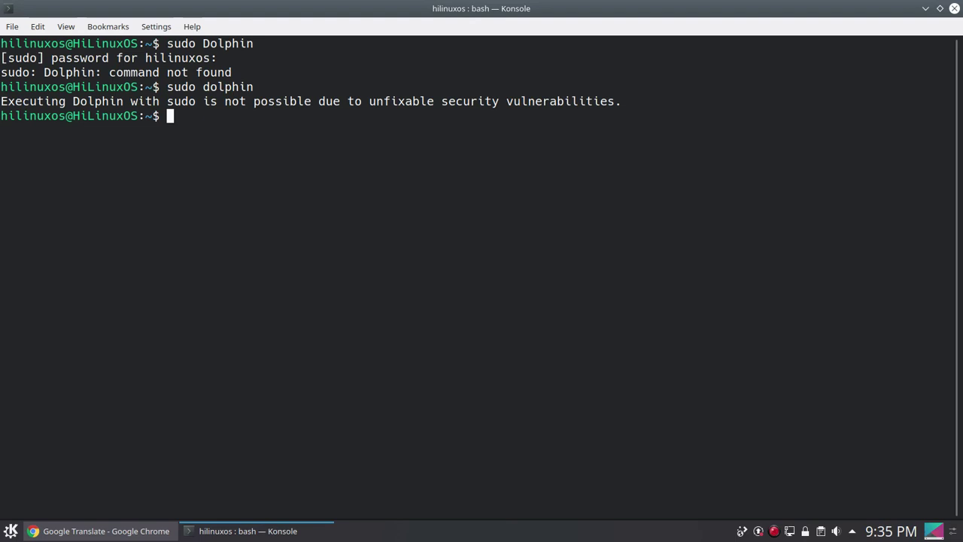
{"action": "key", "text": "super"}
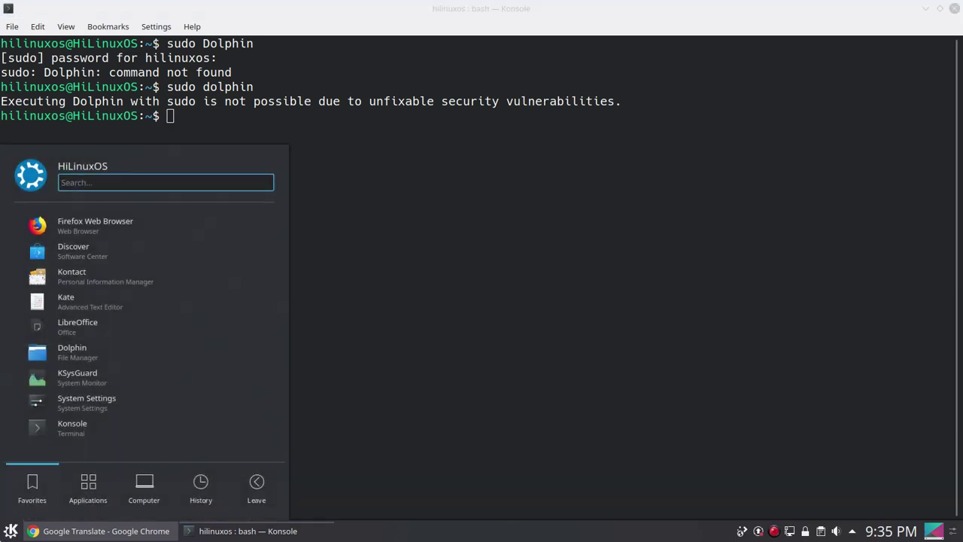
{"action": "key", "text": "Escape"}
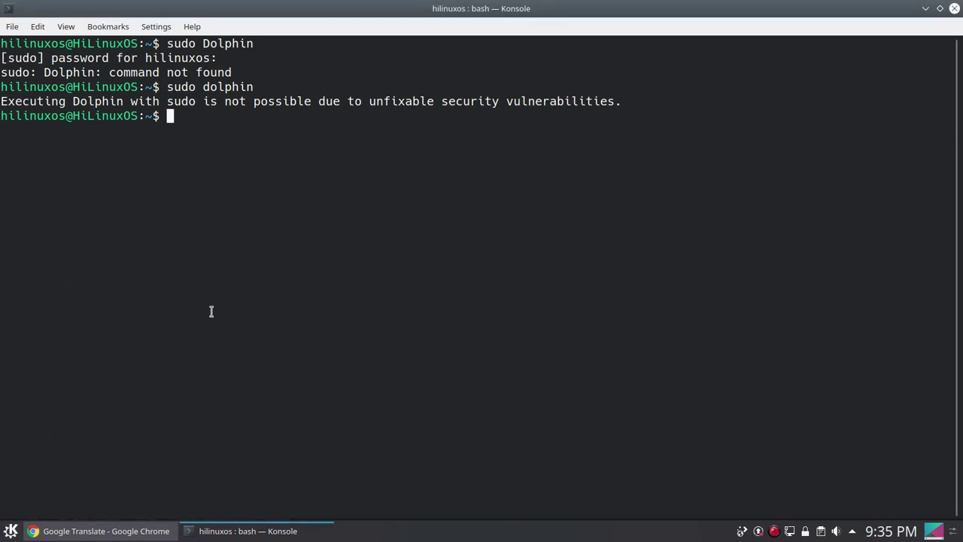
{"action": "left_click", "coordinate": [955, 9]}
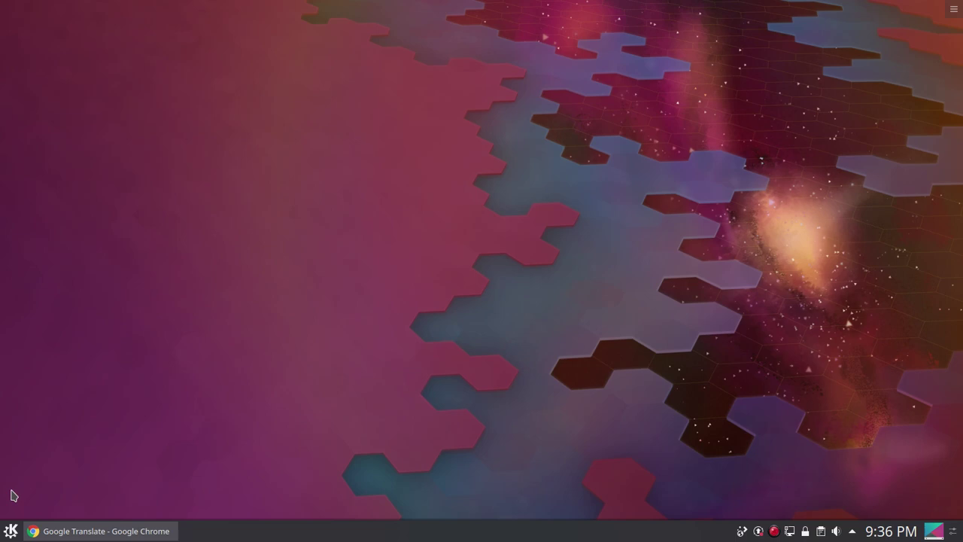
- Open System Settings maximized and show the Plasma Theme list under Workspace Theme
{"action": "left_click", "coordinate": [9, 531]}
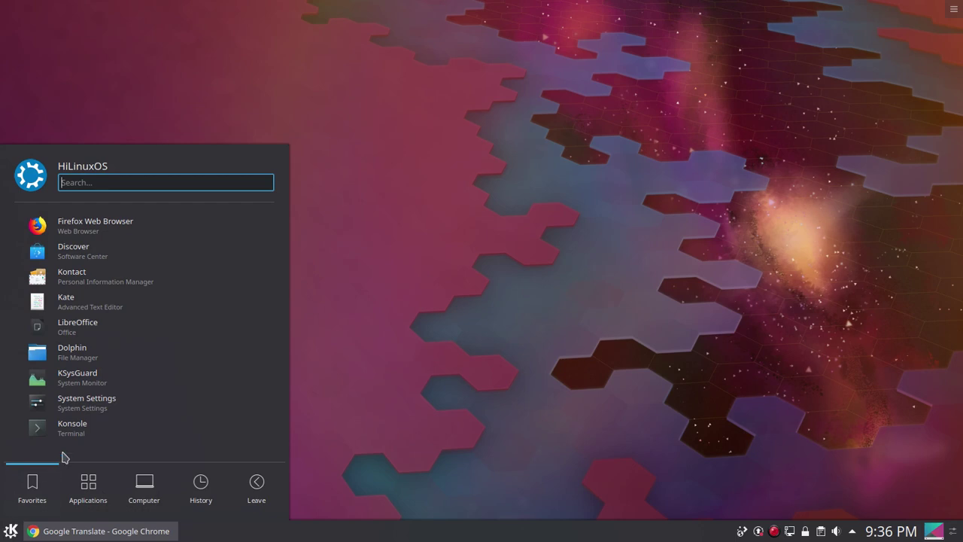
{"action": "left_click", "coordinate": [85, 408]}
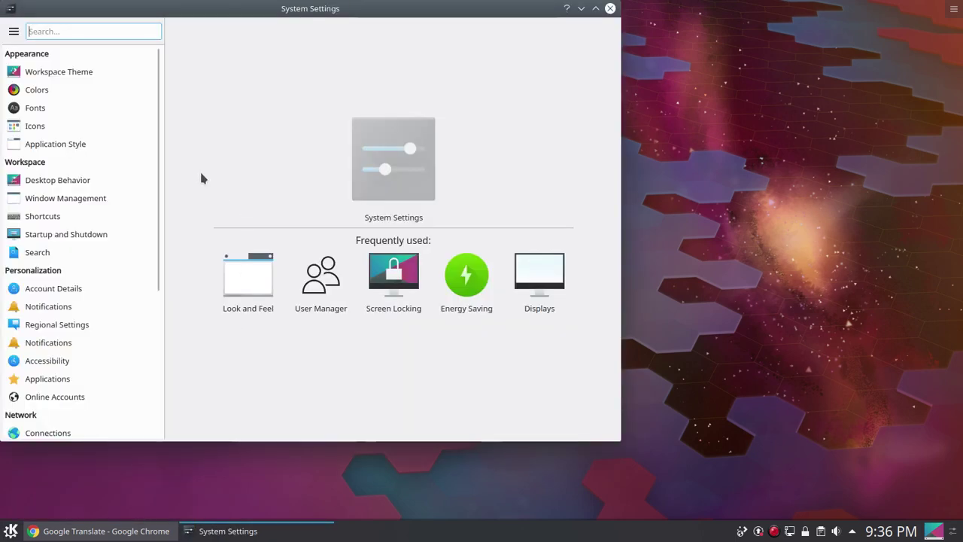
{"action": "left_click", "coordinate": [596, 9]}
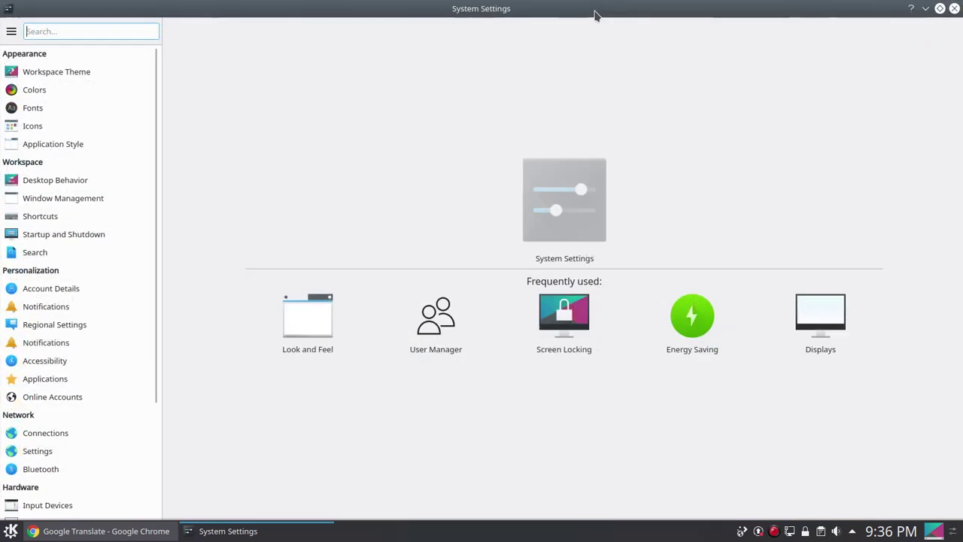
{"action": "left_click", "coordinate": [83, 79]}
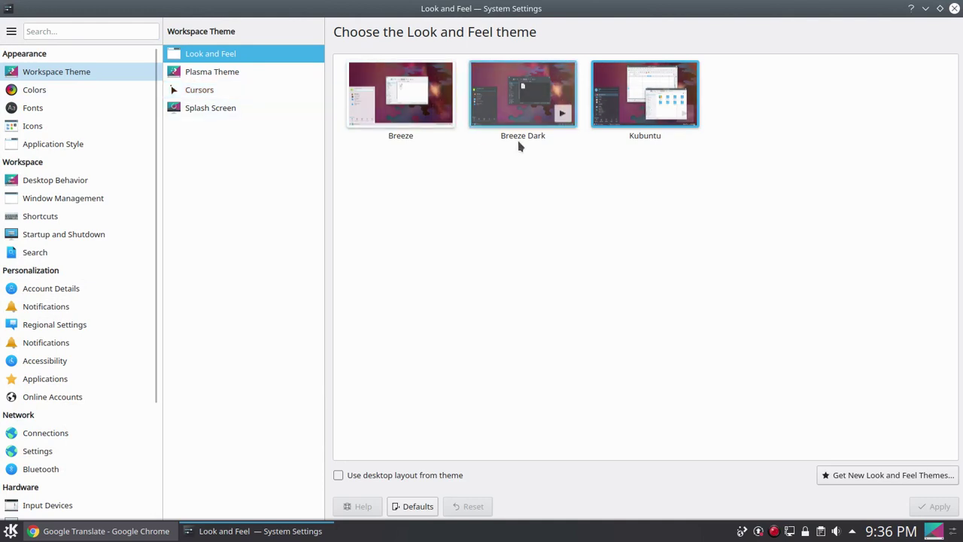
{"action": "left_click", "coordinate": [248, 75]}
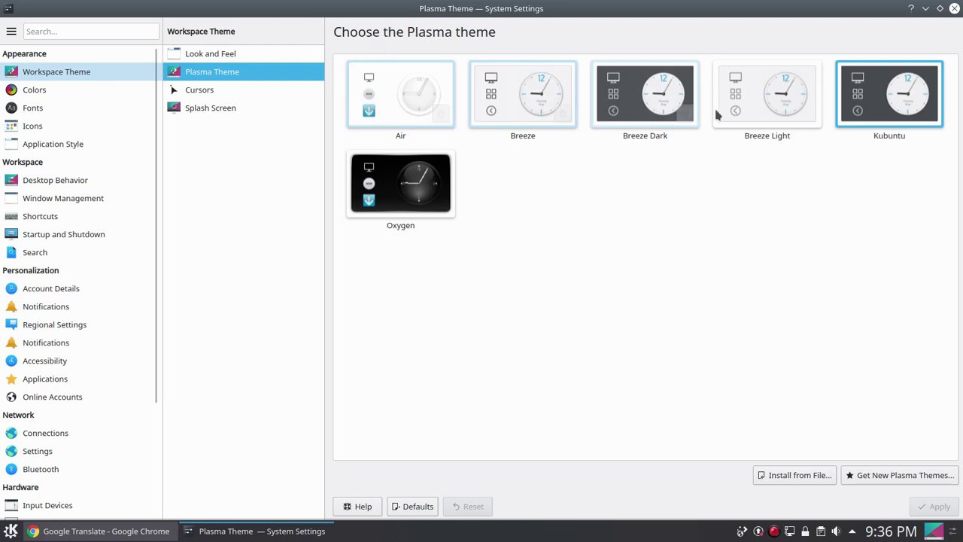
- Apply the Breeze Light Plasma theme and preview it in the launcher
{"action": "left_click", "coordinate": [777, 104]}
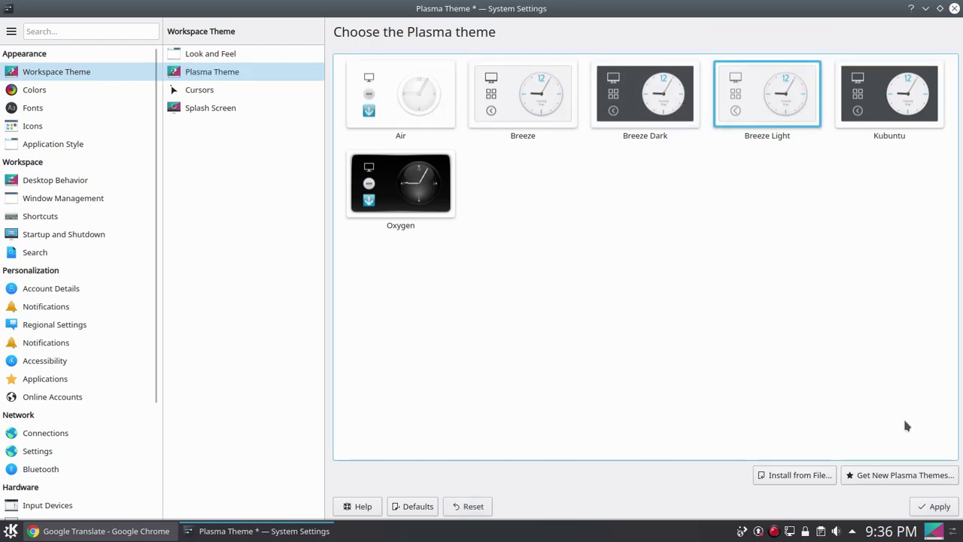
{"action": "left_click", "coordinate": [934, 506]}
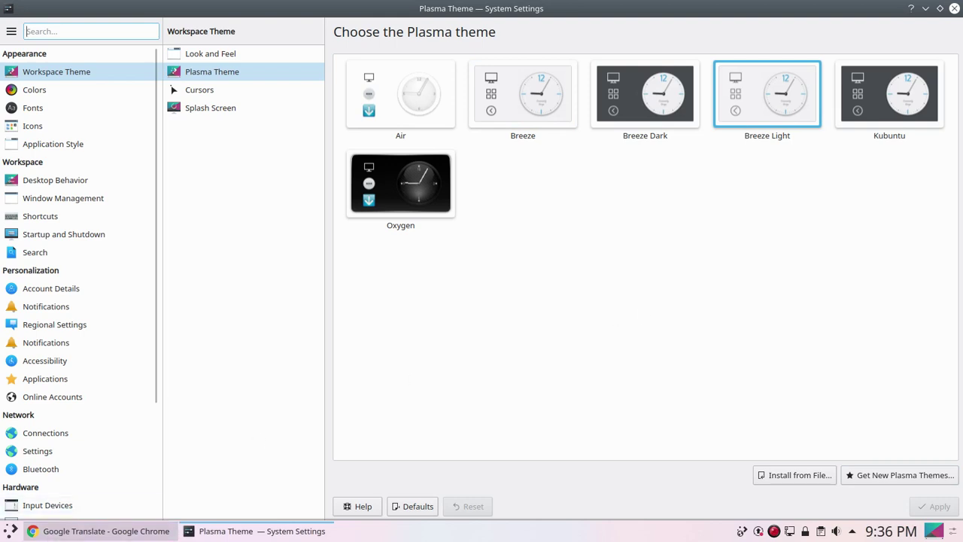
{"action": "left_click", "coordinate": [12, 530]}
{"action": "left_click", "coordinate": [12, 530]}
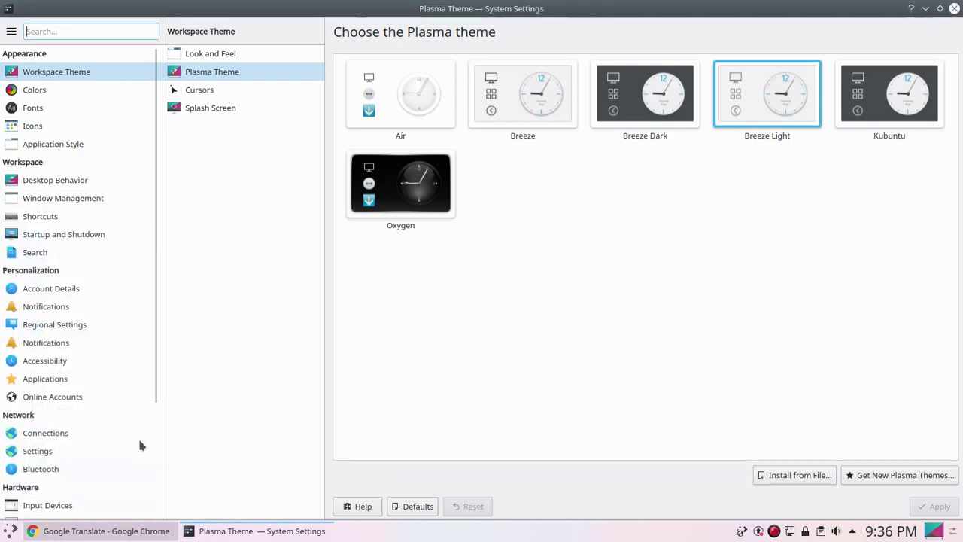
- Apply the darker Kubuntu Plasma theme and check it in the launcher
{"action": "left_click", "coordinate": [887, 94]}
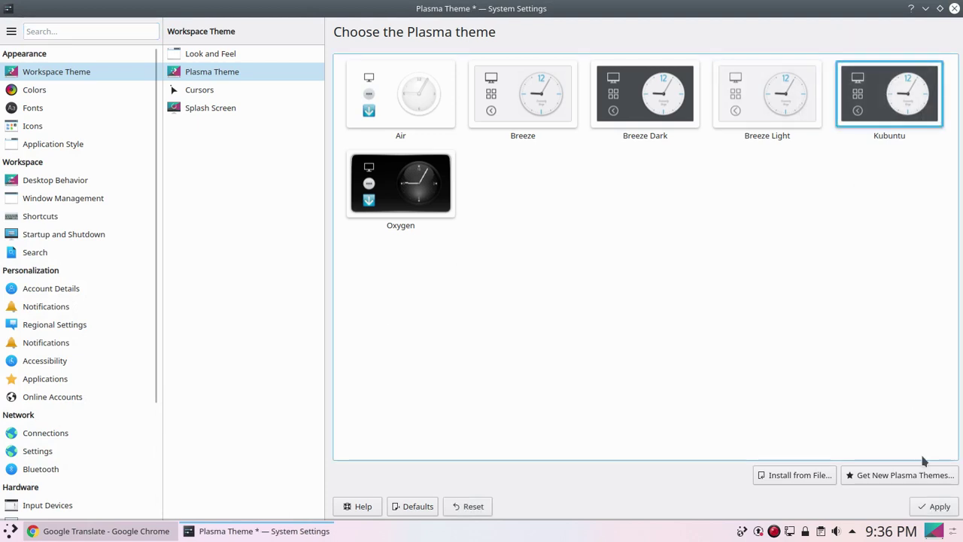
{"action": "left_click", "coordinate": [933, 505]}
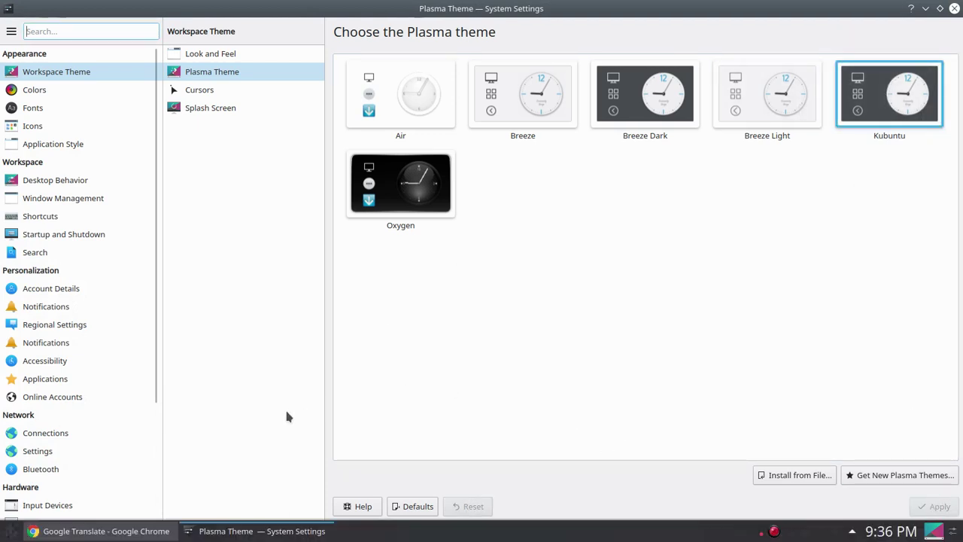
{"action": "left_click", "coordinate": [10, 530]}
{"action": "key", "text": "Escape"}
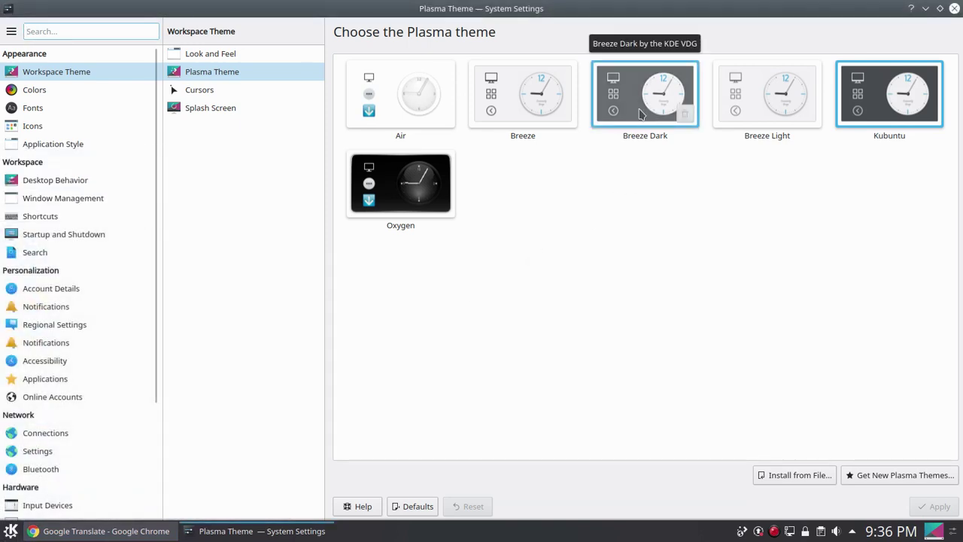
- Apply the Breeze Plasma theme and check the launcher's lighter look
{"action": "left_click", "coordinate": [563, 105]}
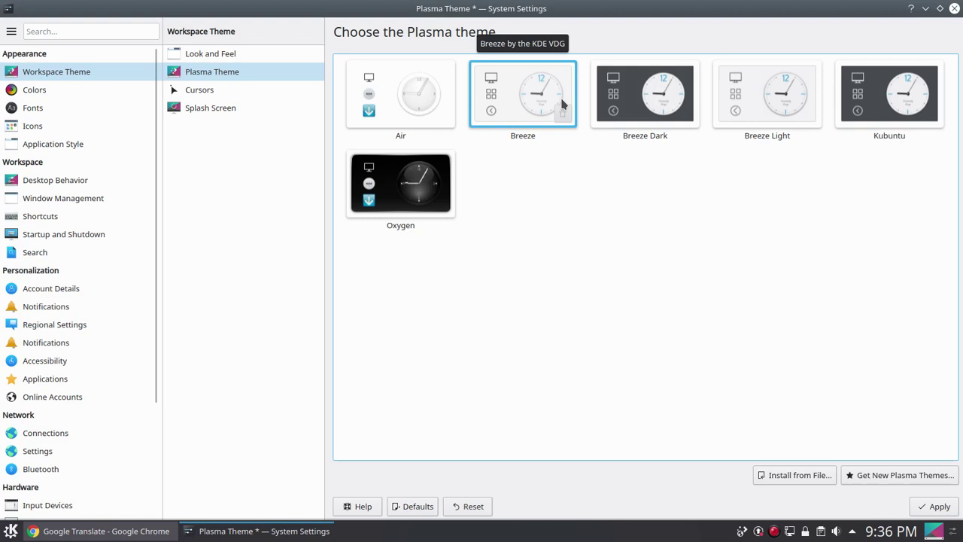
{"action": "left_click", "coordinate": [932, 506]}
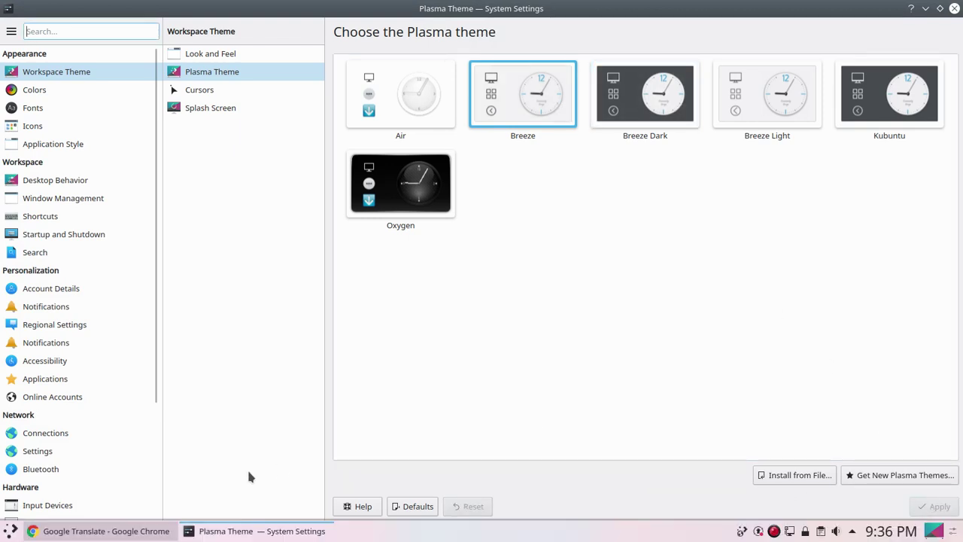
{"action": "left_click", "coordinate": [11, 530]}
{"action": "left_click", "coordinate": [318, 338]}
- Browse the Cursors, Splash Screen and Colors pages, ending on the Fonts page
{"action": "left_click", "coordinate": [200, 89]}
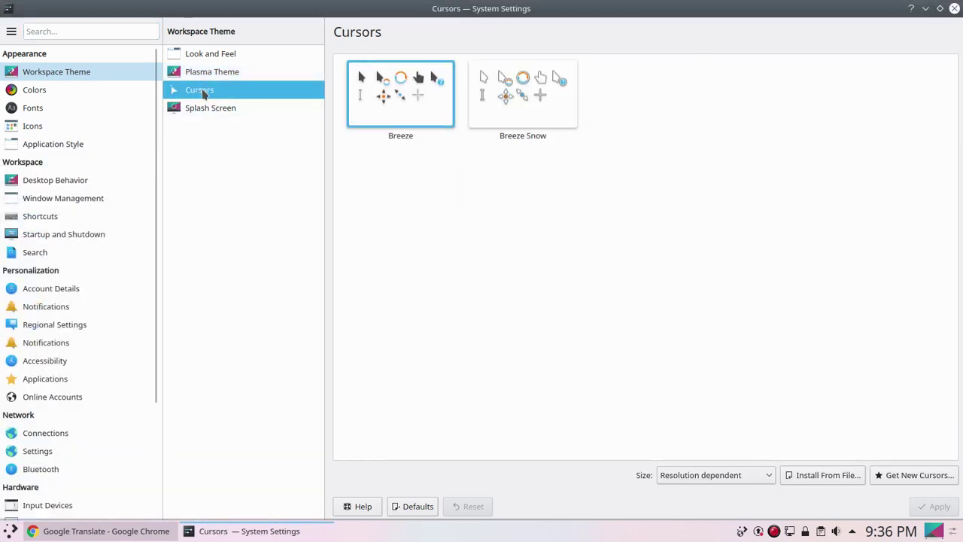
{"action": "left_click", "coordinate": [213, 107]}
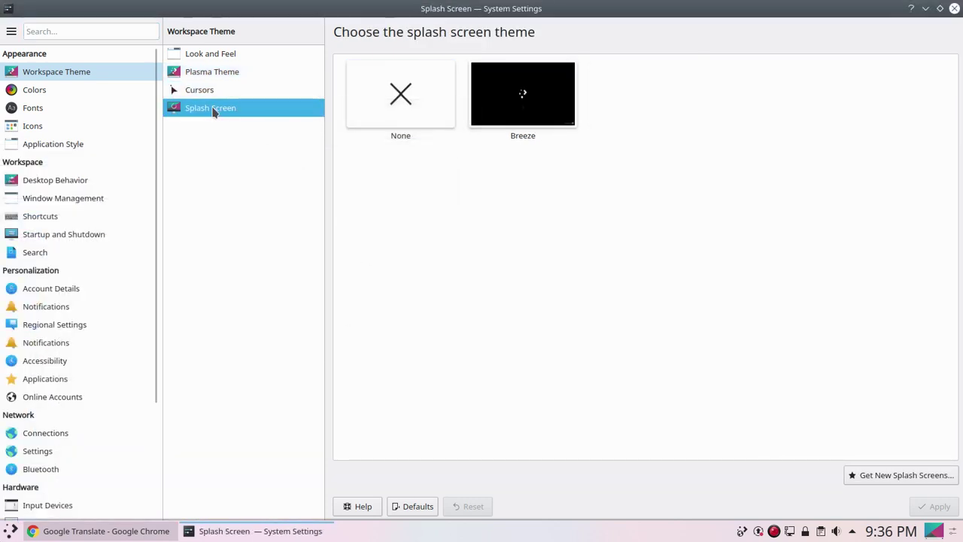
{"action": "left_click", "coordinate": [67, 90]}
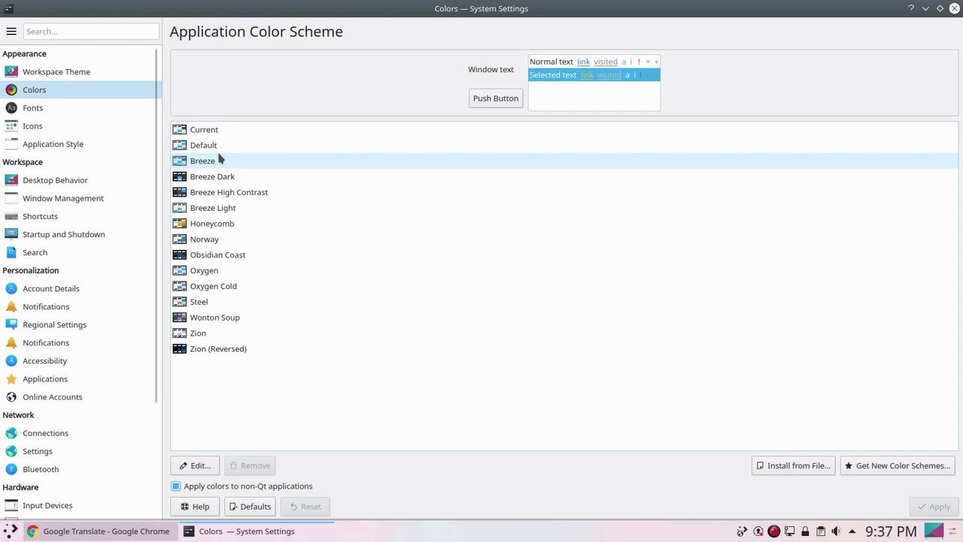
{"action": "left_click", "coordinate": [67, 116]}
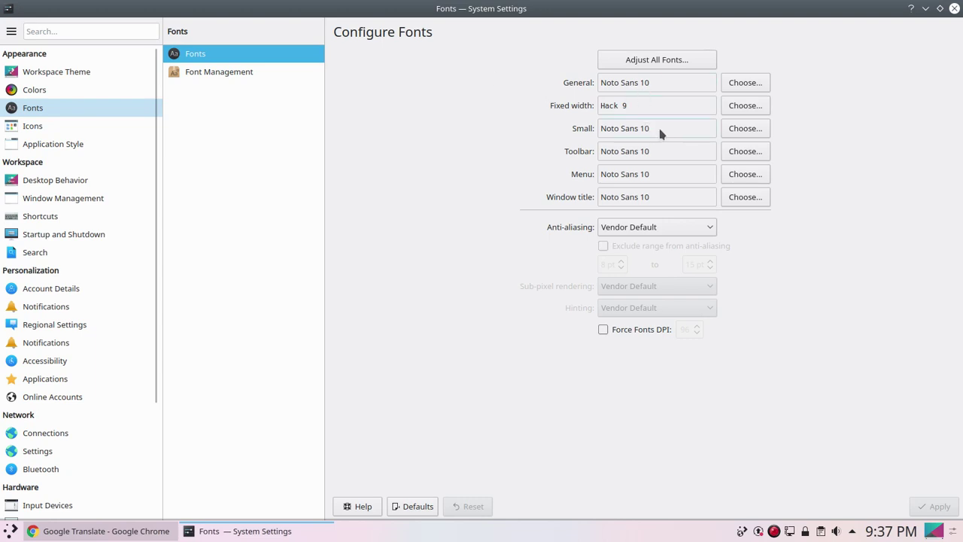
- Switch the general font to Manjari 10, apply it, and check it in the launcher
{"action": "left_click", "coordinate": [754, 85]}
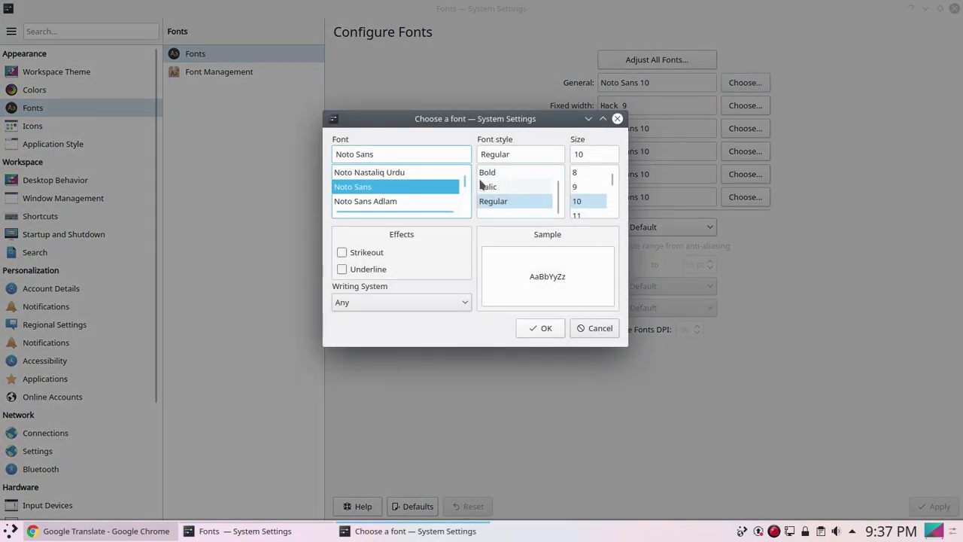
{"action": "scroll", "coordinate": [466, 185], "scroll_direction": "down", "scroll_amount": 15}
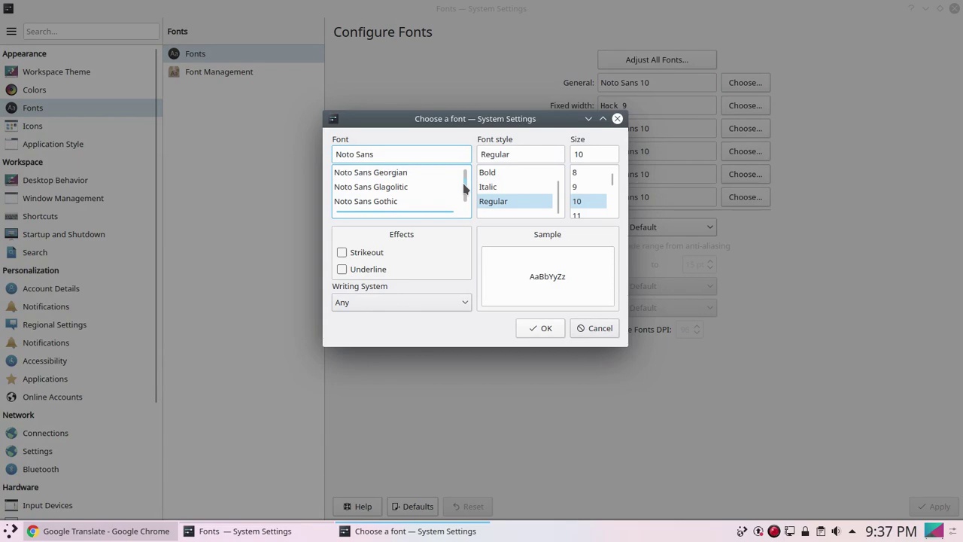
{"action": "type", "text": "m"}
{"action": "key", "text": "Return"}
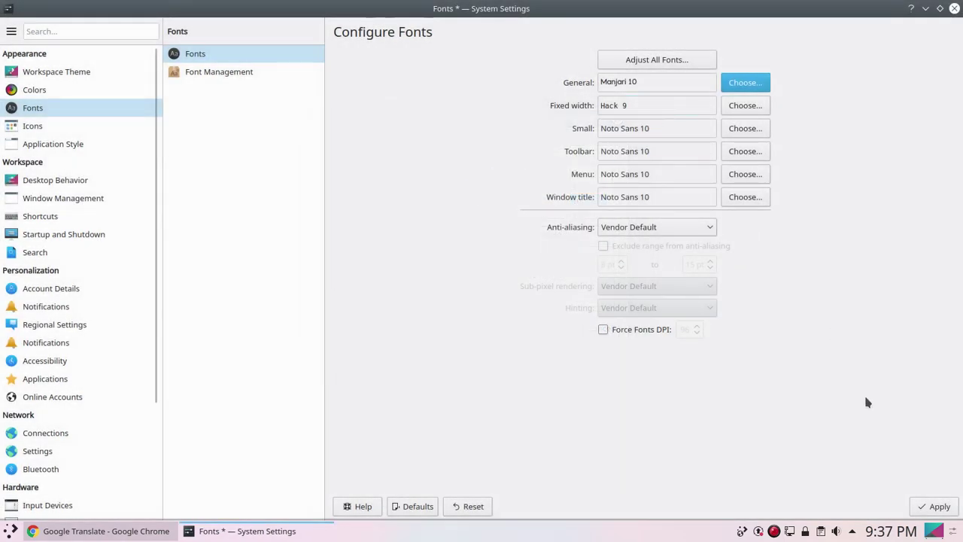
{"action": "left_click", "coordinate": [933, 507]}
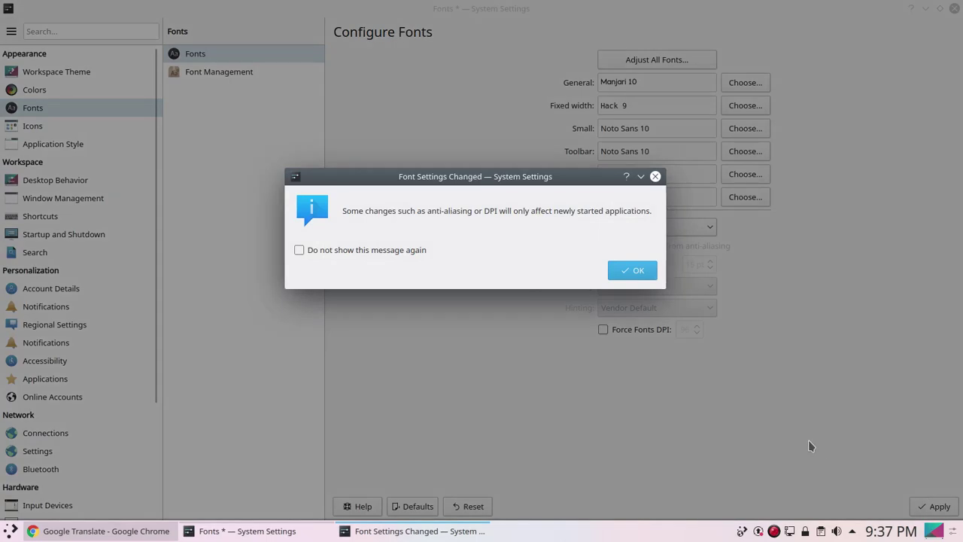
{"action": "left_click", "coordinate": [634, 271]}
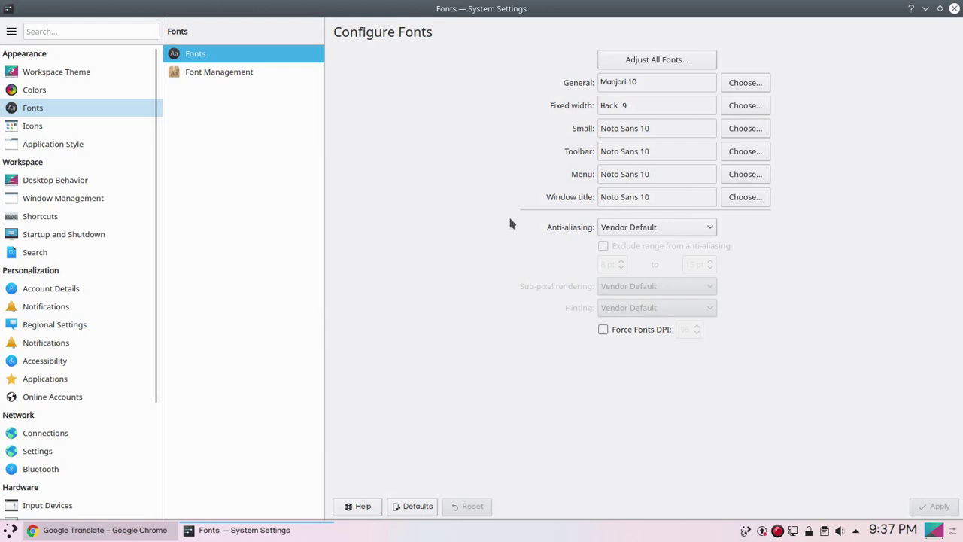
{"action": "left_click", "coordinate": [11, 529]}
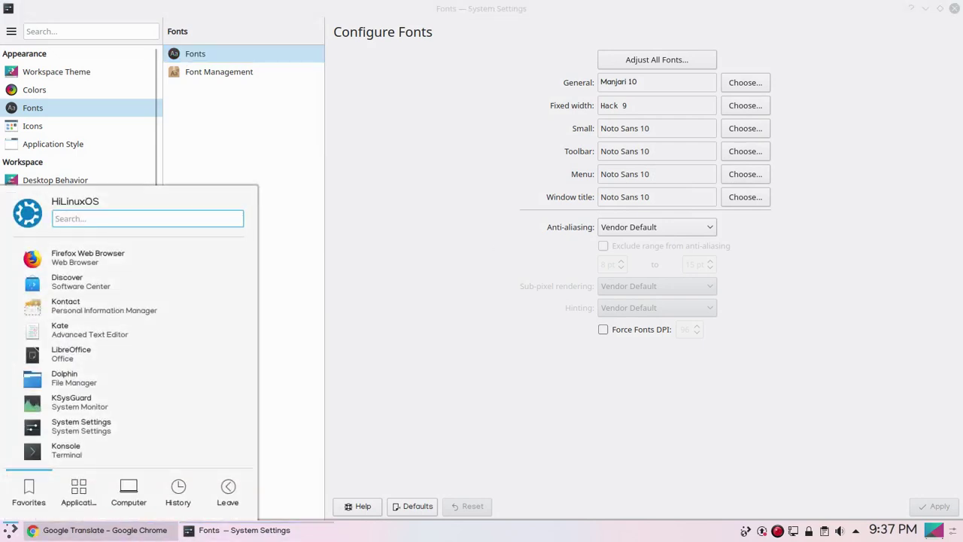
{"action": "left_click", "coordinate": [402, 178]}
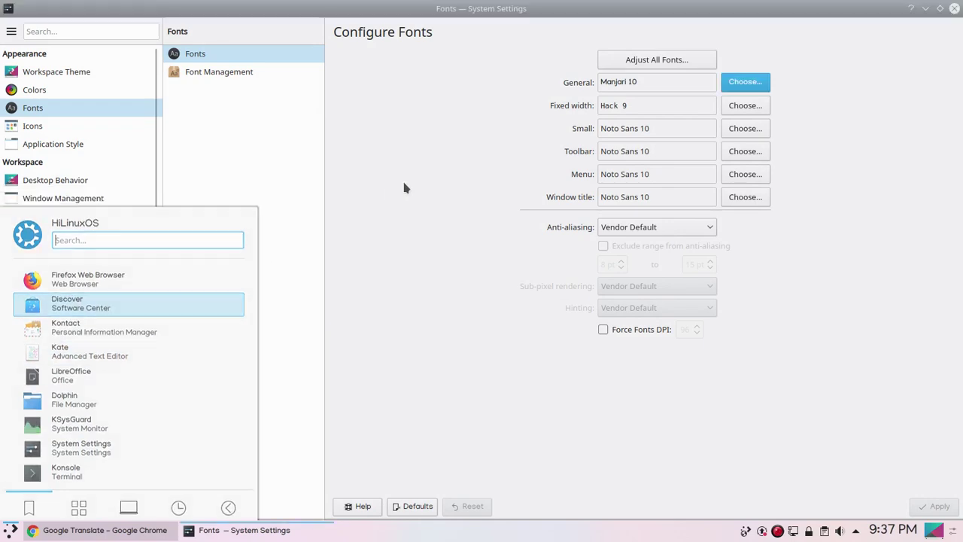
- Select the Humanity icon theme and launch Dolphin to preview it
{"action": "left_click", "coordinate": [62, 130]}
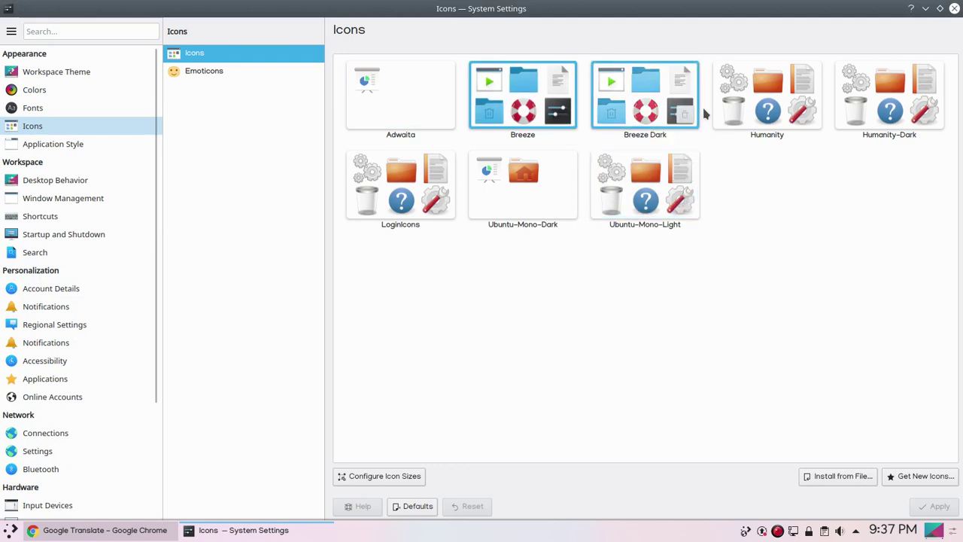
{"action": "left_click", "coordinate": [772, 101]}
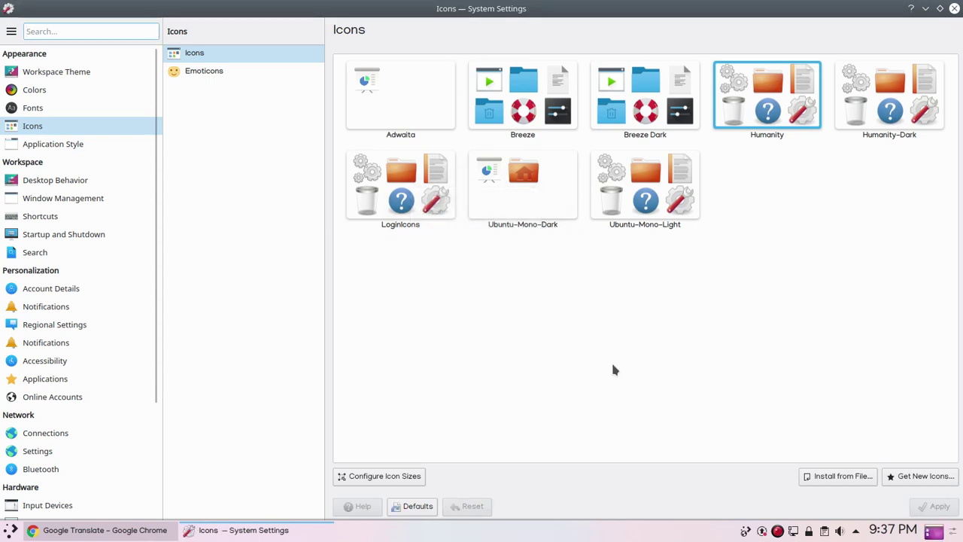
{"action": "left_click", "coordinate": [12, 529]}
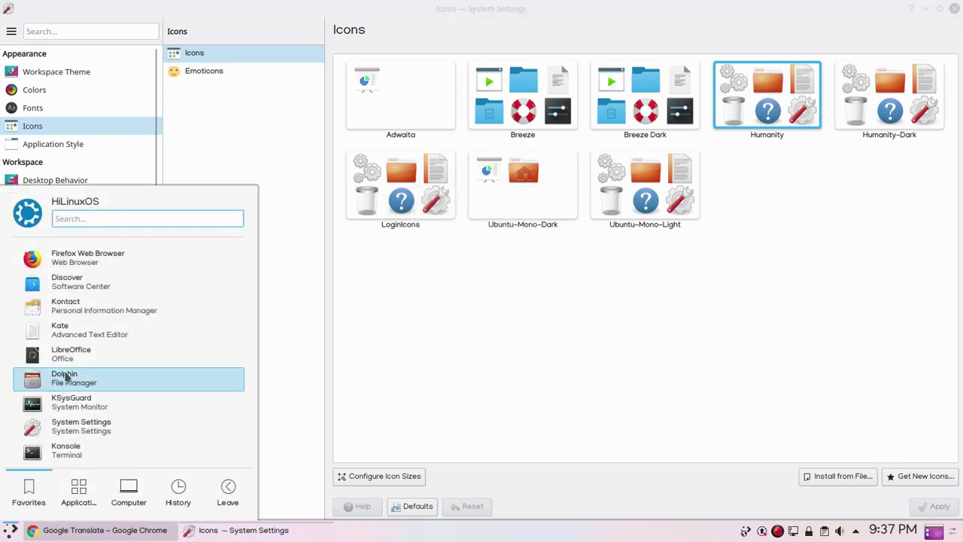
{"action": "left_click", "coordinate": [80, 377]}
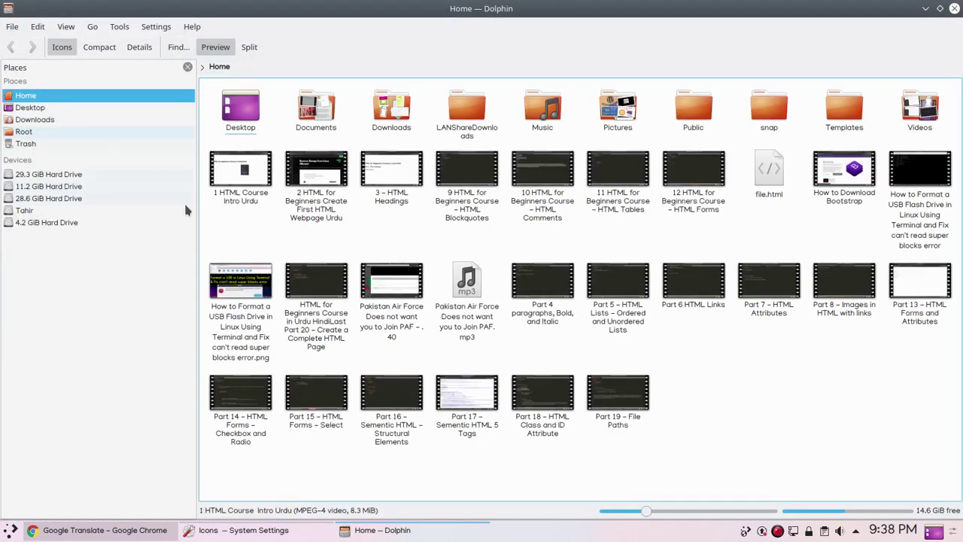
- Reselect and apply the Breeze icon theme, then check Dolphin
{"action": "key", "text": "alt+Tab"}
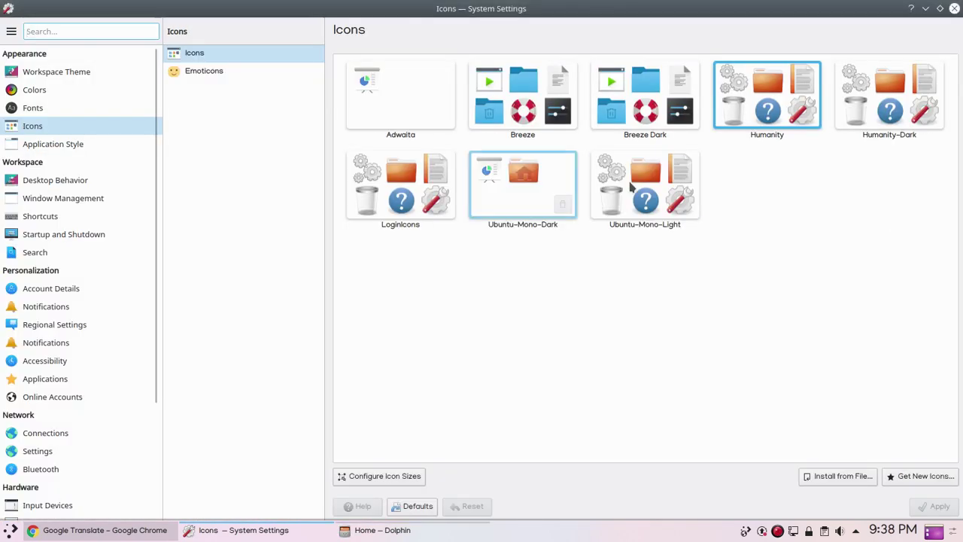
{"action": "left_click", "coordinate": [656, 181]}
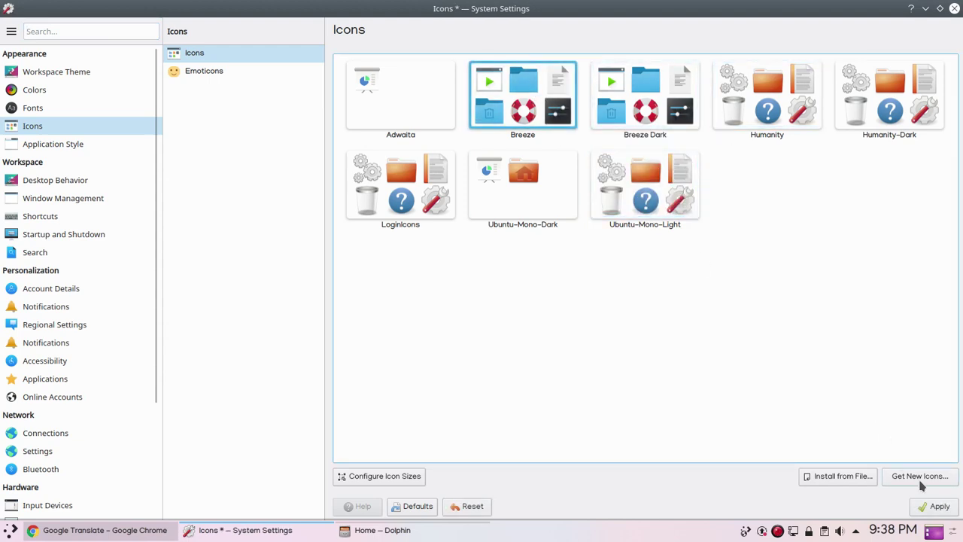
{"action": "left_click", "coordinate": [935, 507]}
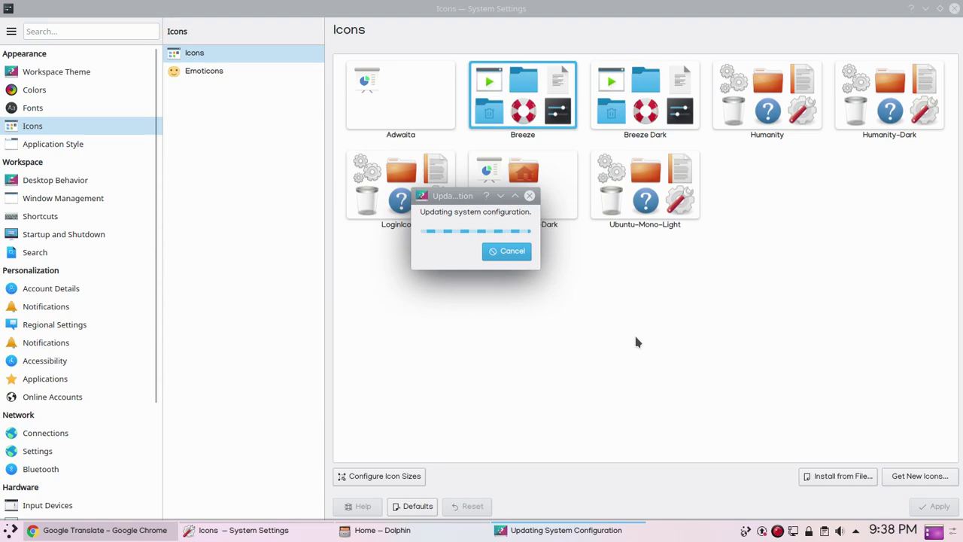
{"action": "key", "text": "alt+Tab"}
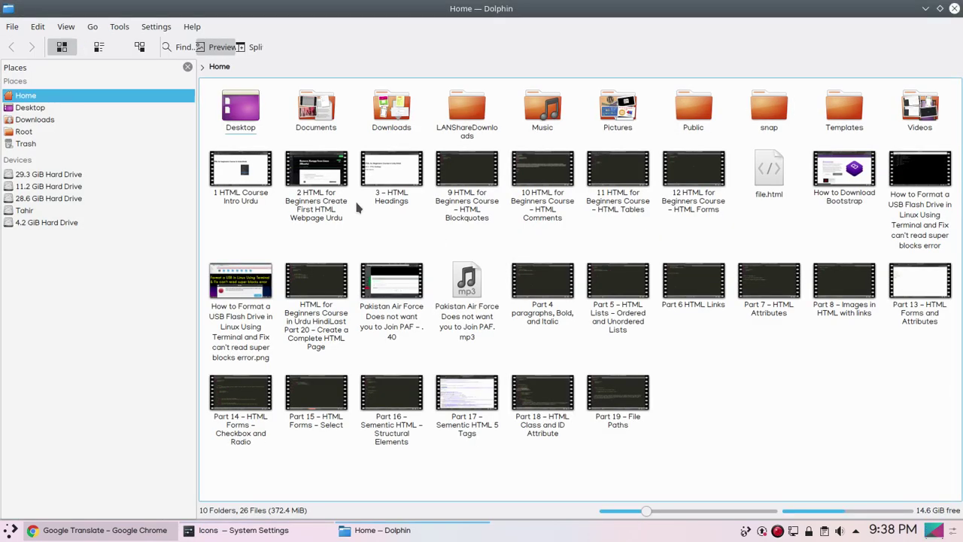
{"action": "key", "text": "alt+Tab"}
{"action": "key", "text": "alt+Tab"}
- Relaunch Dolphin to see the applied Breeze icons, then close it
{"action": "left_click", "coordinate": [954, 9]}
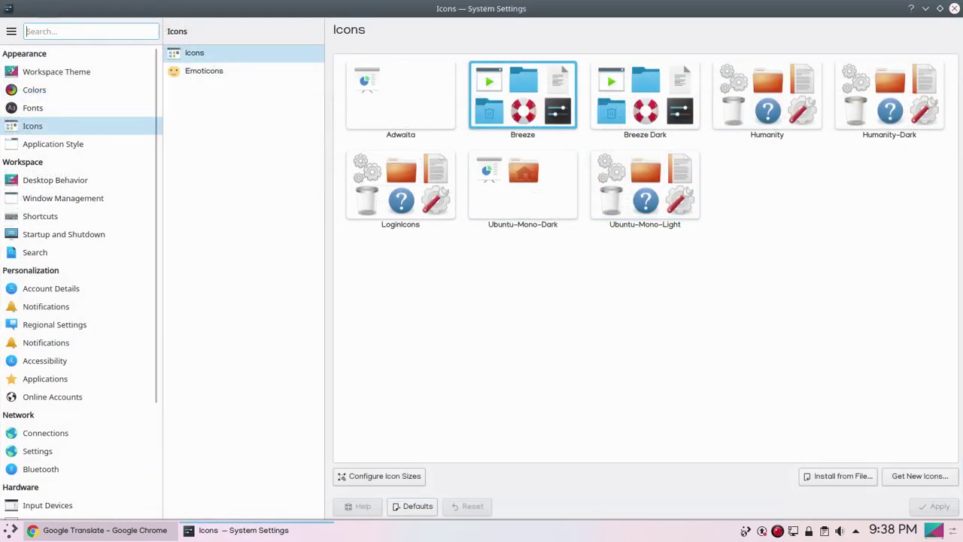
{"action": "left_click", "coordinate": [12, 530]}
{"action": "left_click", "coordinate": [72, 387]}
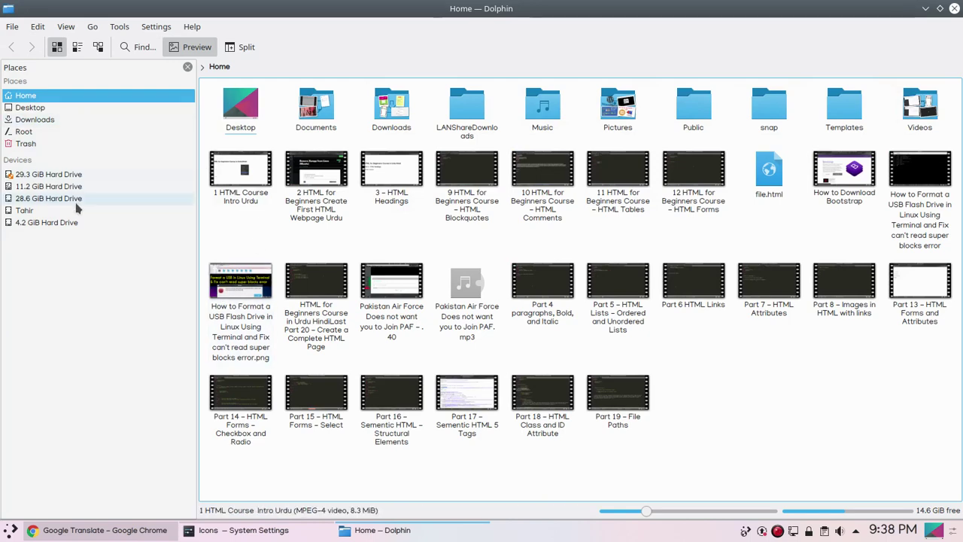
{"action": "left_click", "coordinate": [954, 8]}
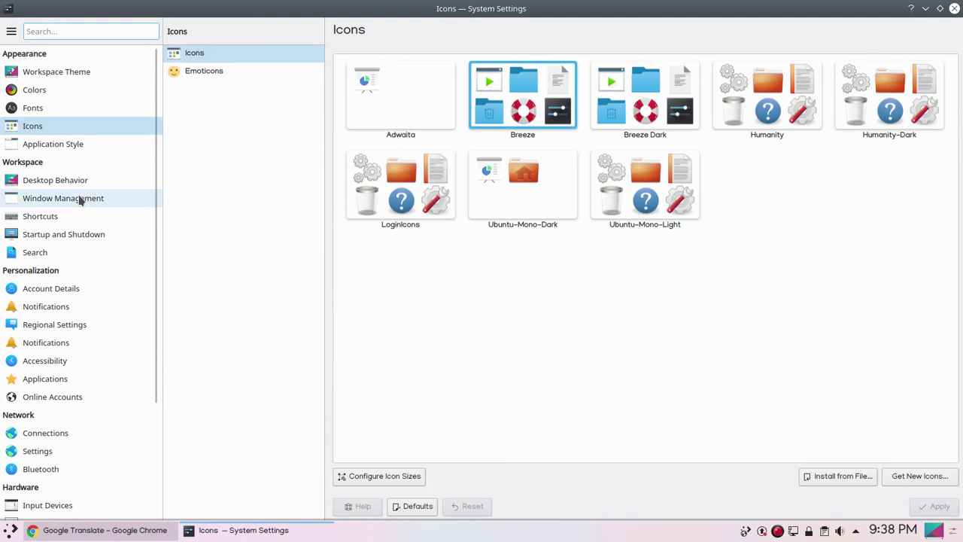
- Browse Application Style, Desktop Behavior and Touch Screen, ending on Screen Edges
{"action": "left_click", "coordinate": [53, 149]}
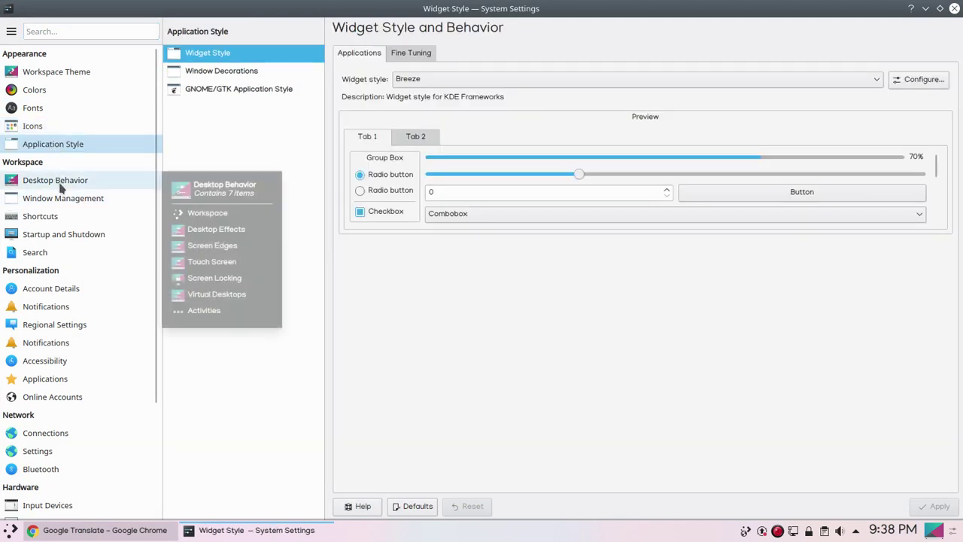
{"action": "left_click", "coordinate": [60, 183]}
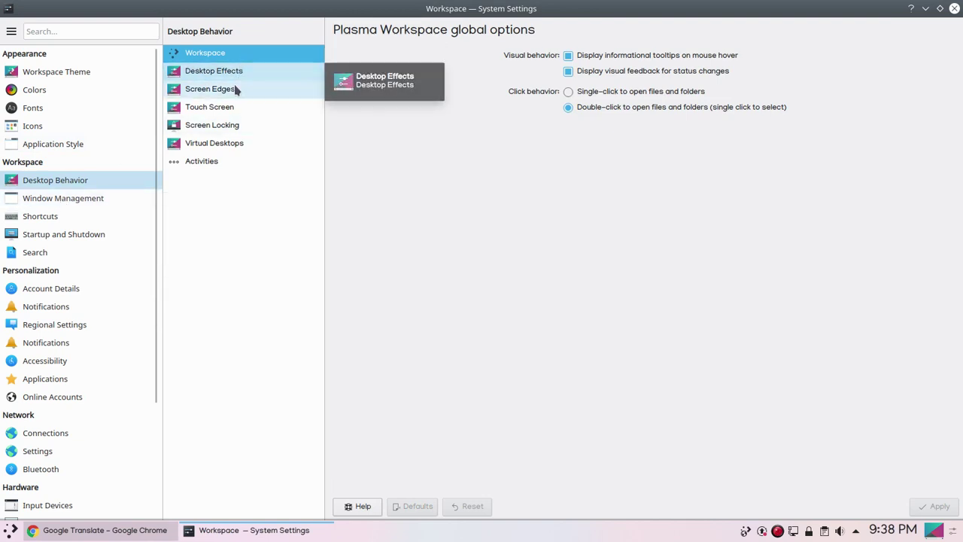
{"action": "left_click", "coordinate": [214, 107]}
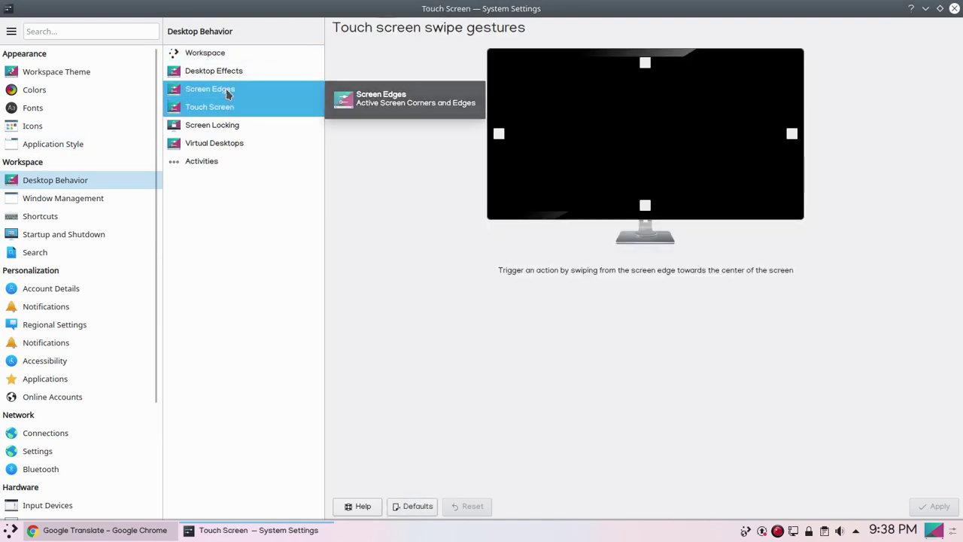
{"action": "left_click", "coordinate": [227, 93]}
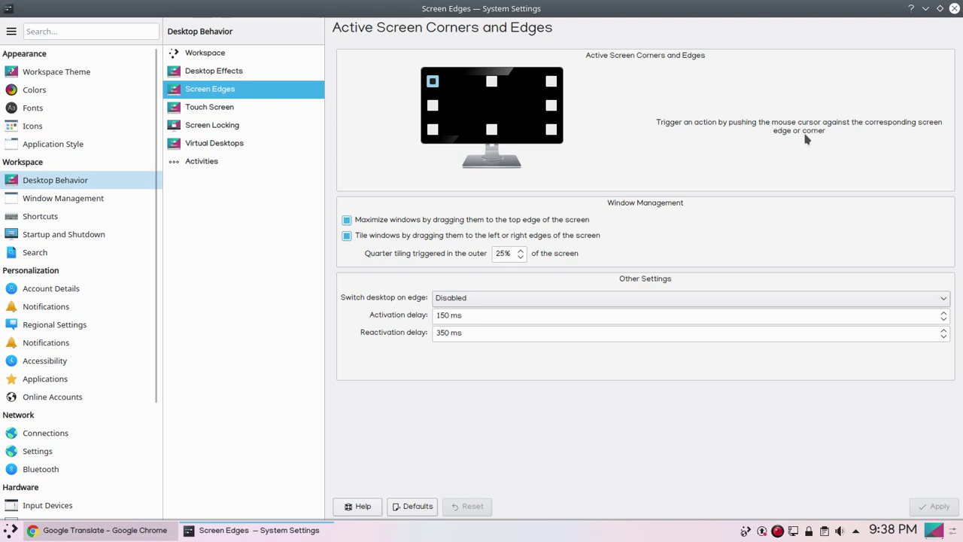
- Inspect the list of actions available for the top screen edge
{"action": "left_click", "coordinate": [494, 81]}
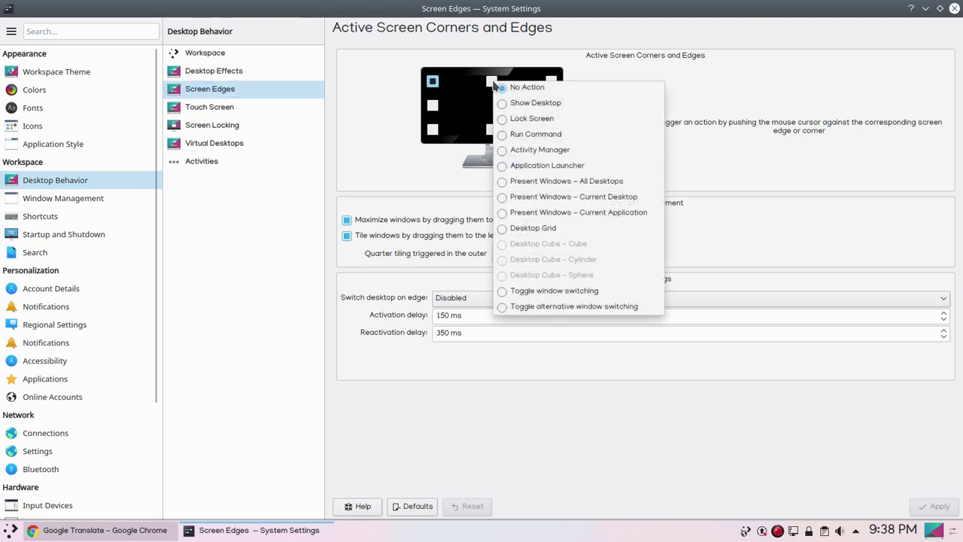
{"action": "left_click", "coordinate": [491, 83]}
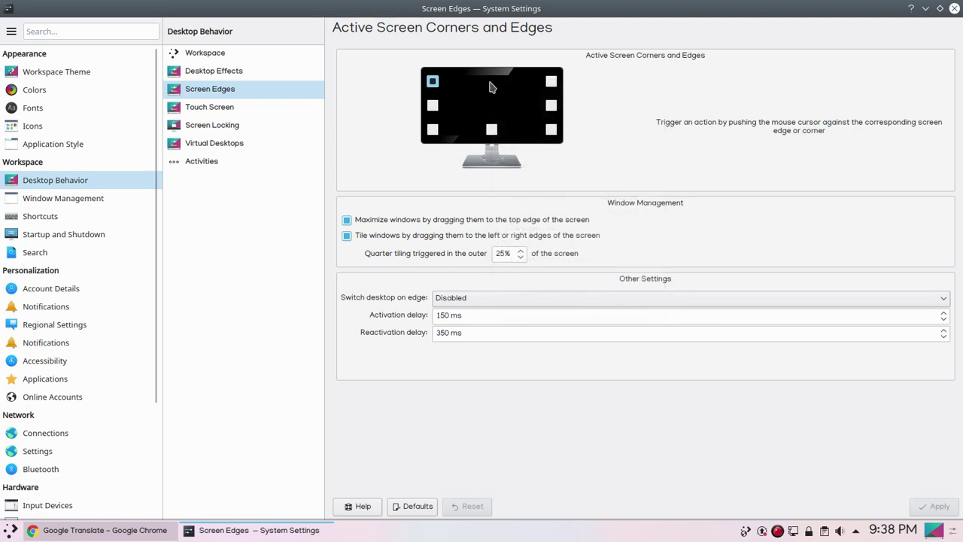
{"action": "left_click", "coordinate": [490, 84]}
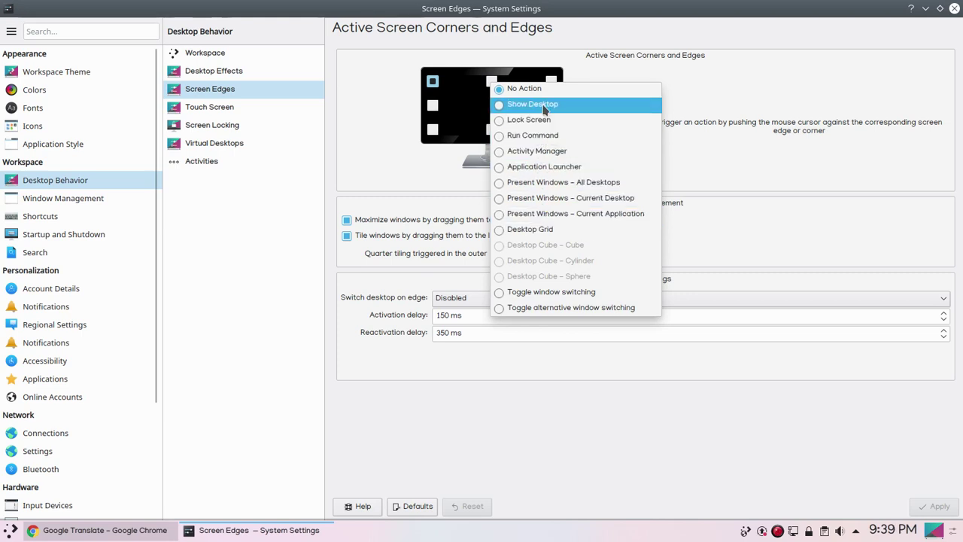
{"action": "left_click", "coordinate": [475, 104]}
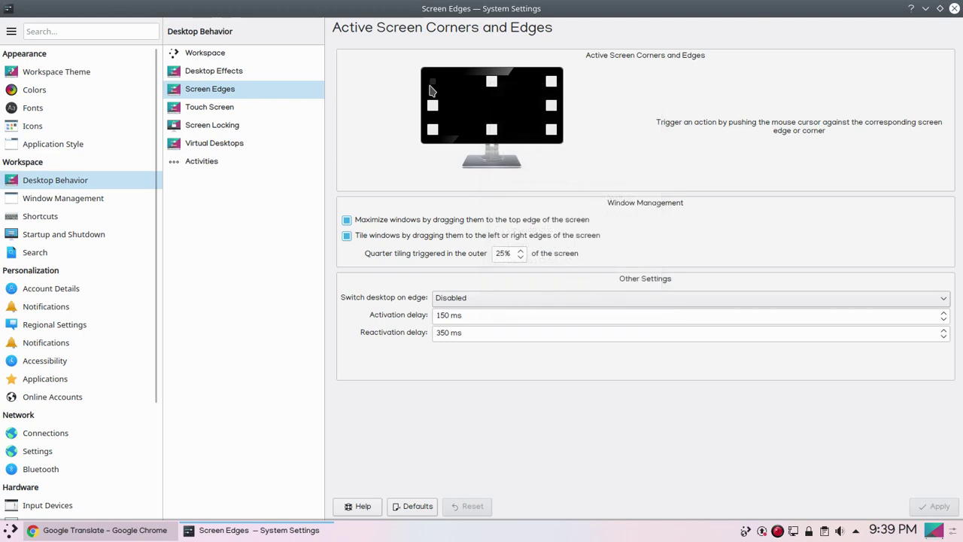
- Set the top-left screen corner to Show Desktop and apply it
{"action": "left_click", "coordinate": [433, 80]}
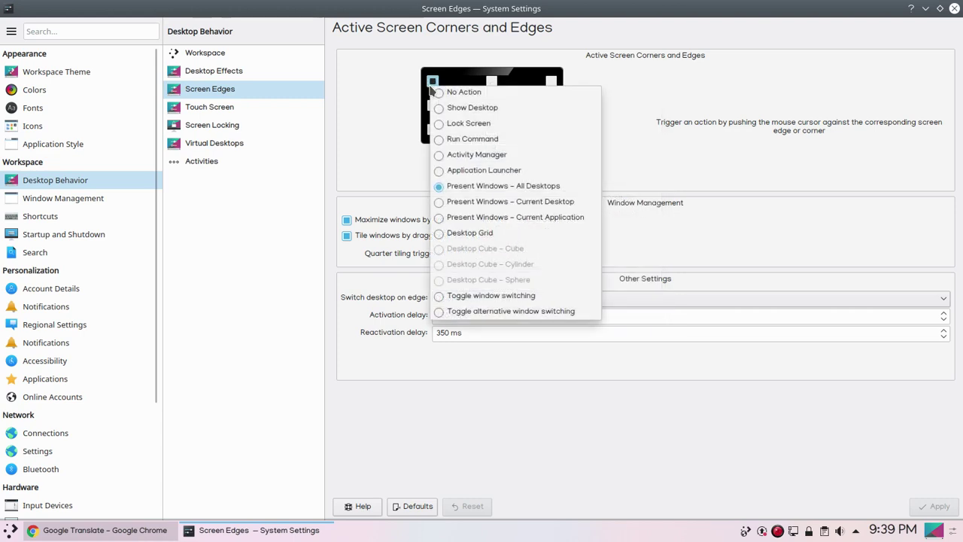
{"action": "left_click", "coordinate": [467, 107]}
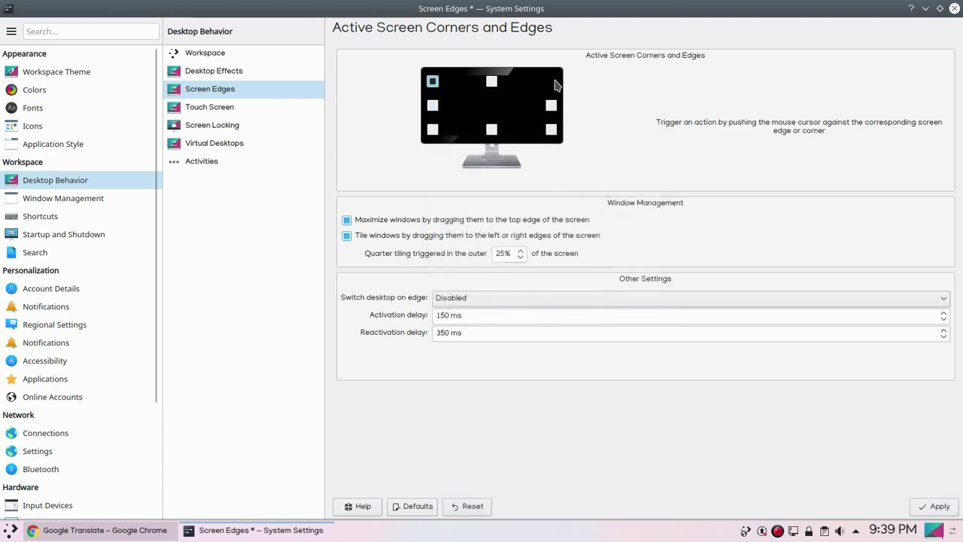
{"action": "left_click", "coordinate": [947, 512]}
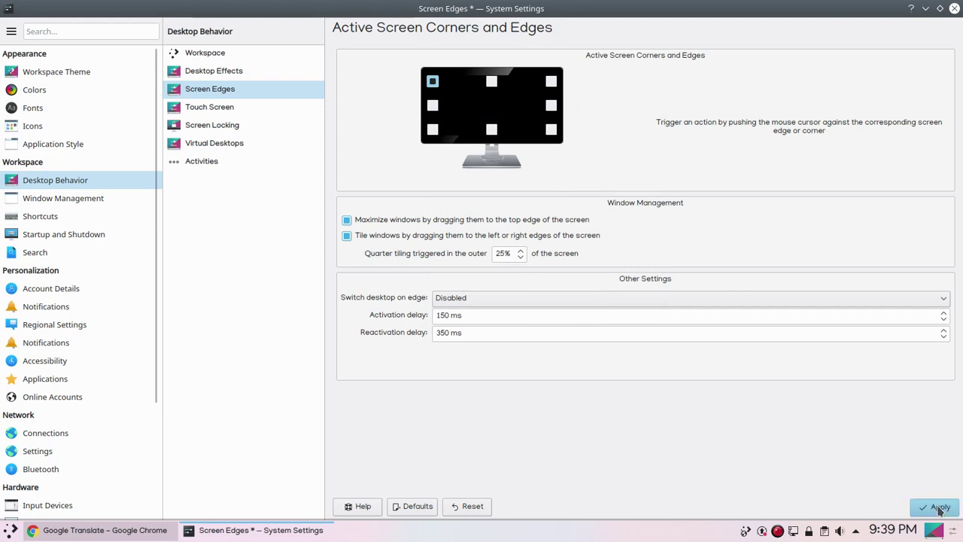
- Test the corner by revealing the desktop, then restore the settings window
{"action": "left_click", "coordinate": [275, 536]}
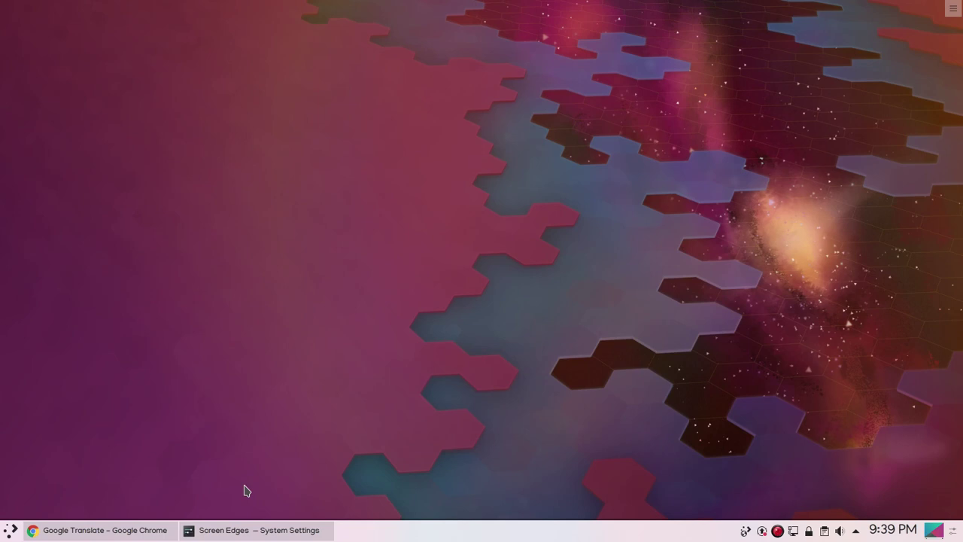
{"action": "left_click", "coordinate": [256, 530]}
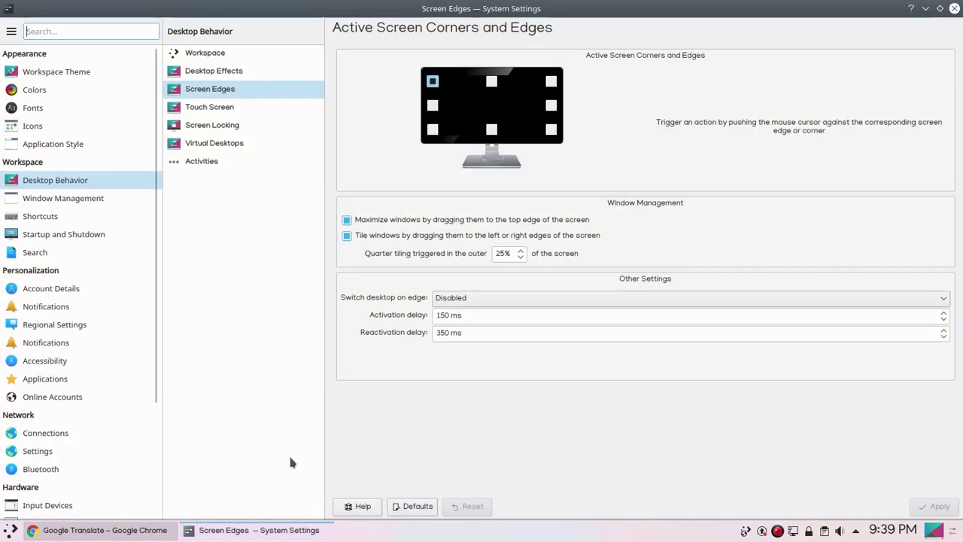
{"action": "left_click", "coordinate": [3, 6]}
{"action": "key", "text": "Escape"}
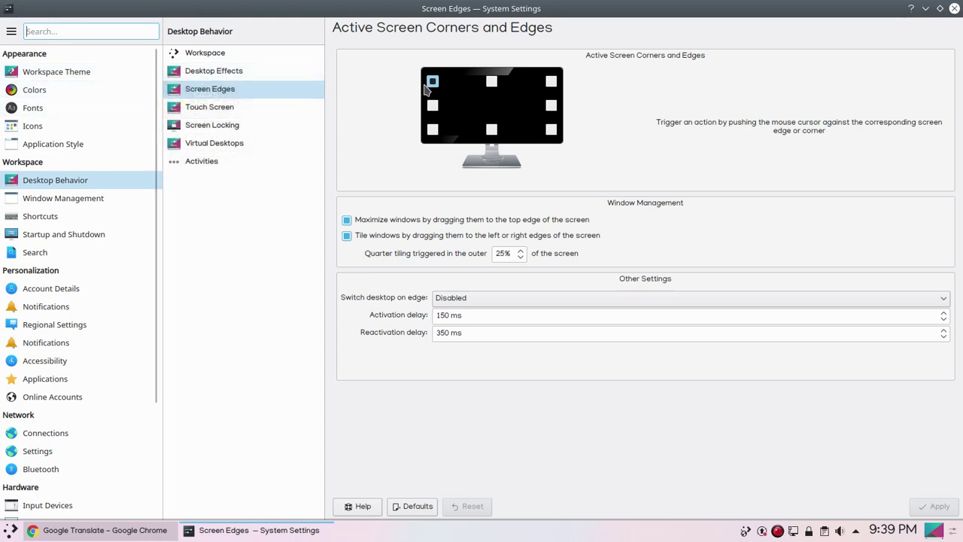
- Skim Window Management through Account Details pages, then open Power Management's Energy Saving page
{"action": "left_click", "coordinate": [74, 203]}
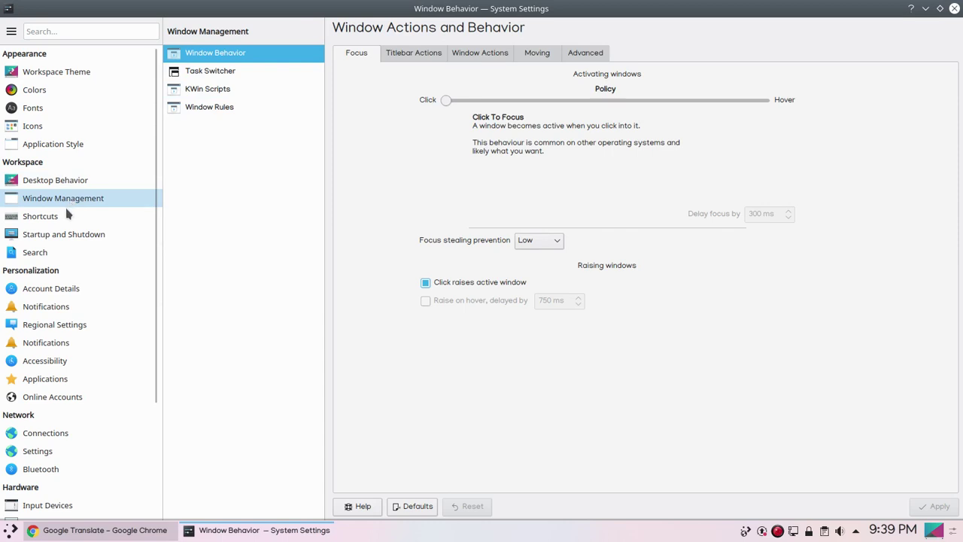
{"action": "left_click", "coordinate": [66, 216]}
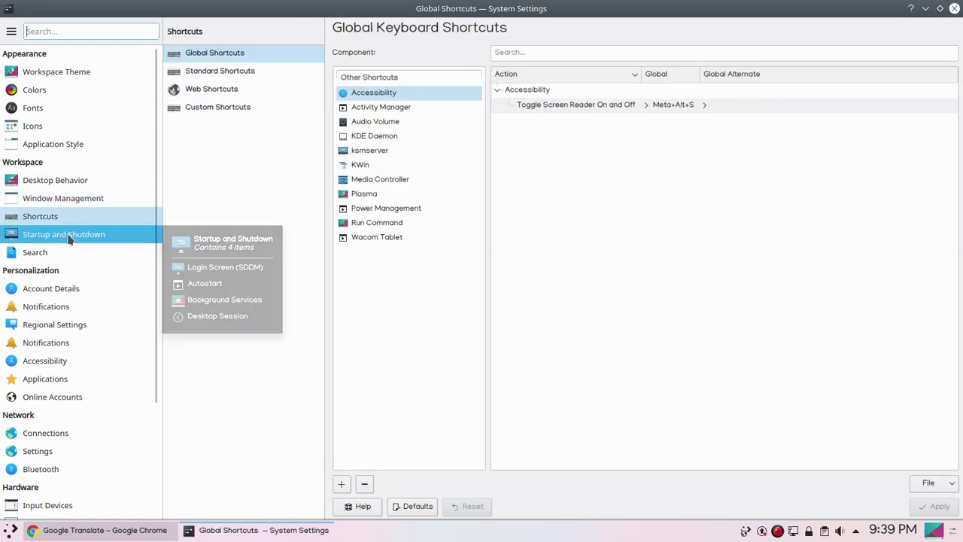
{"action": "left_click", "coordinate": [69, 236]}
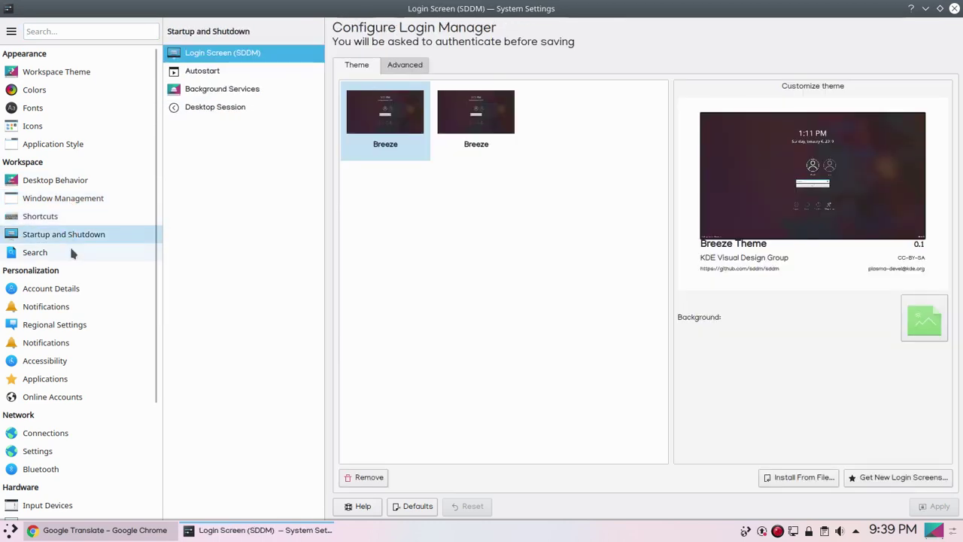
{"action": "left_click", "coordinate": [70, 253]}
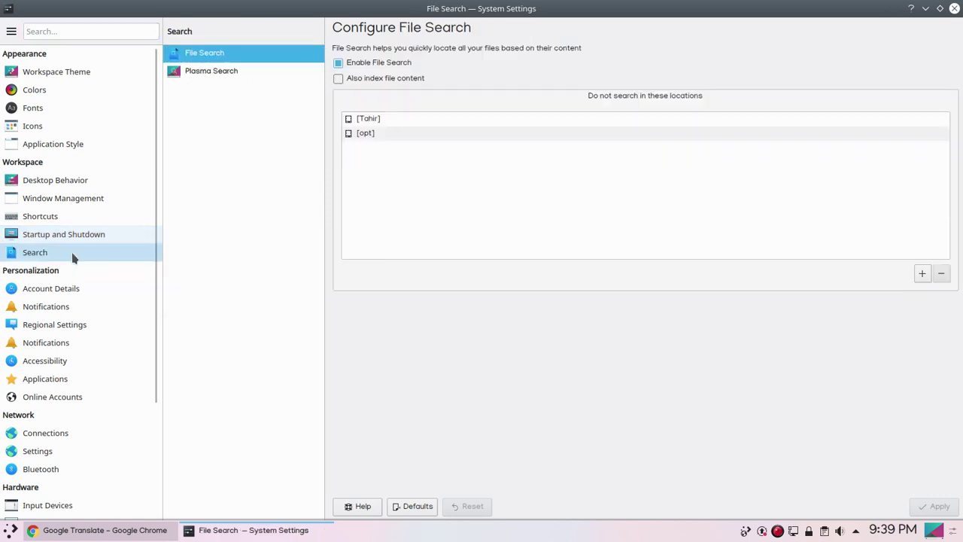
{"action": "left_click", "coordinate": [88, 294]}
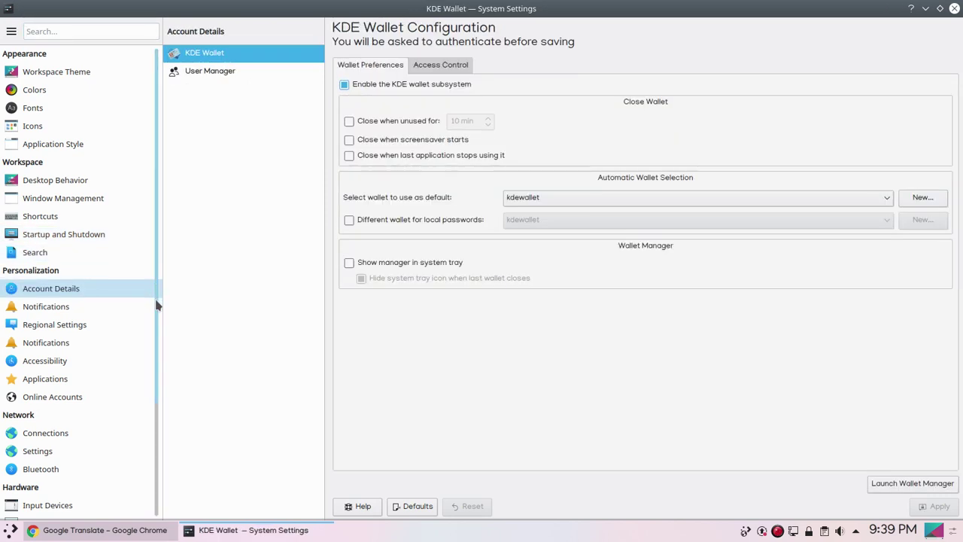
{"action": "left_click_drag", "start_coordinate": [157, 304], "coordinate": [166, 443]}
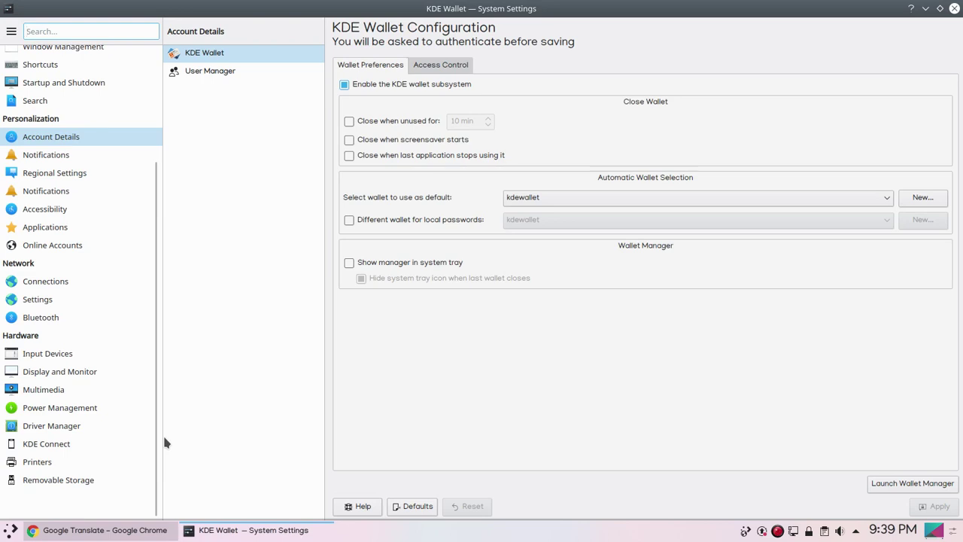
{"action": "left_click", "coordinate": [103, 408]}
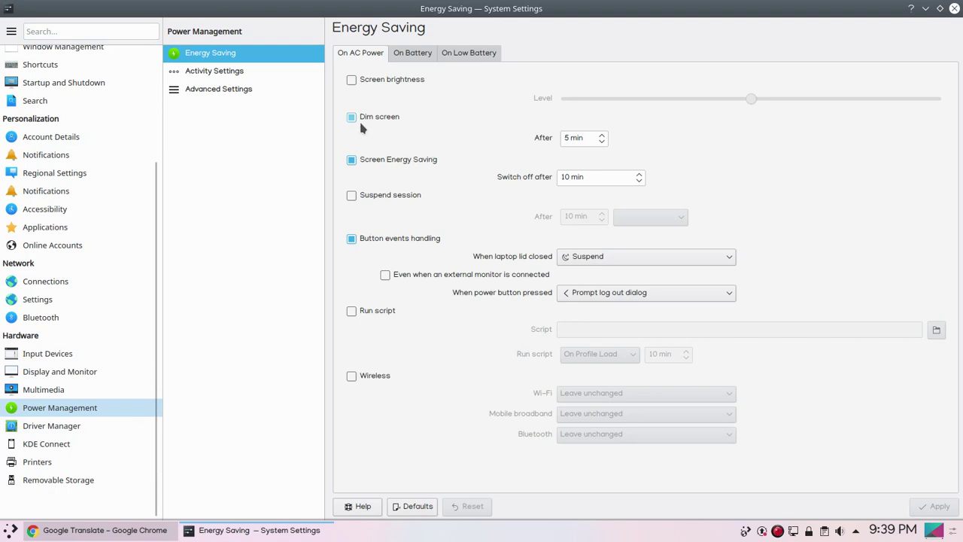
- Enable AC screen brightness control, trying maximum then mid level, applying each
{"action": "left_click", "coordinate": [356, 81]}
{"action": "left_click_drag", "start_coordinate": [752, 101], "coordinate": [845, 98]}
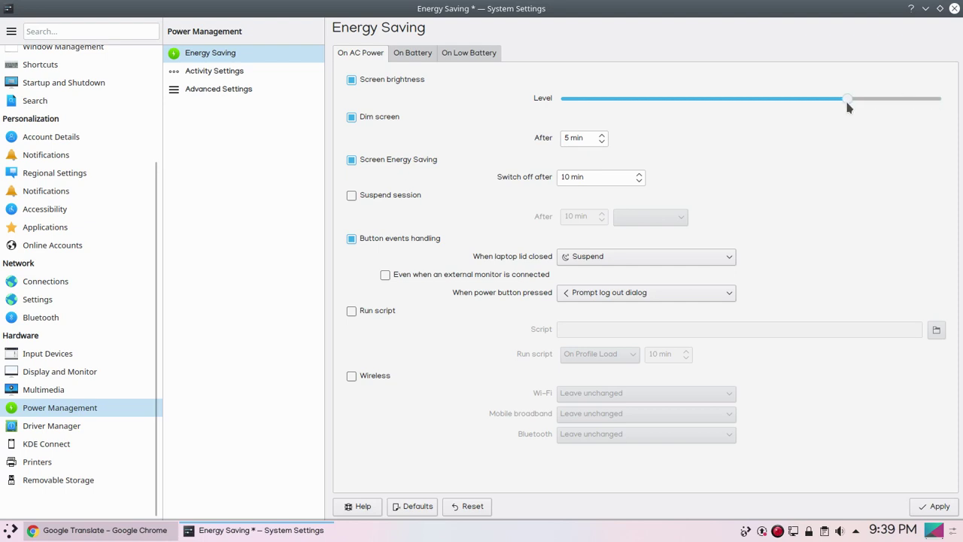
{"action": "left_click", "coordinate": [942, 510]}
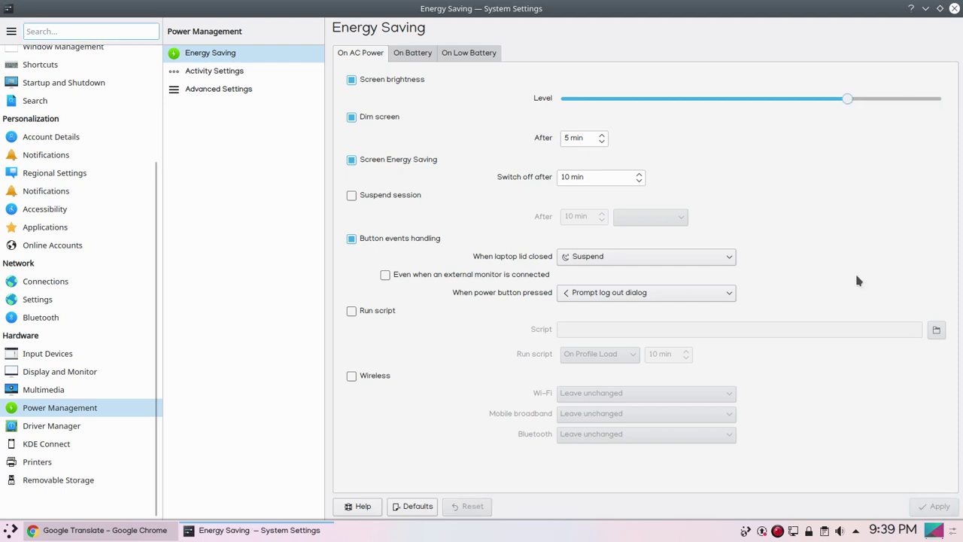
{"action": "left_click_drag", "start_coordinate": [846, 105], "coordinate": [749, 103]}
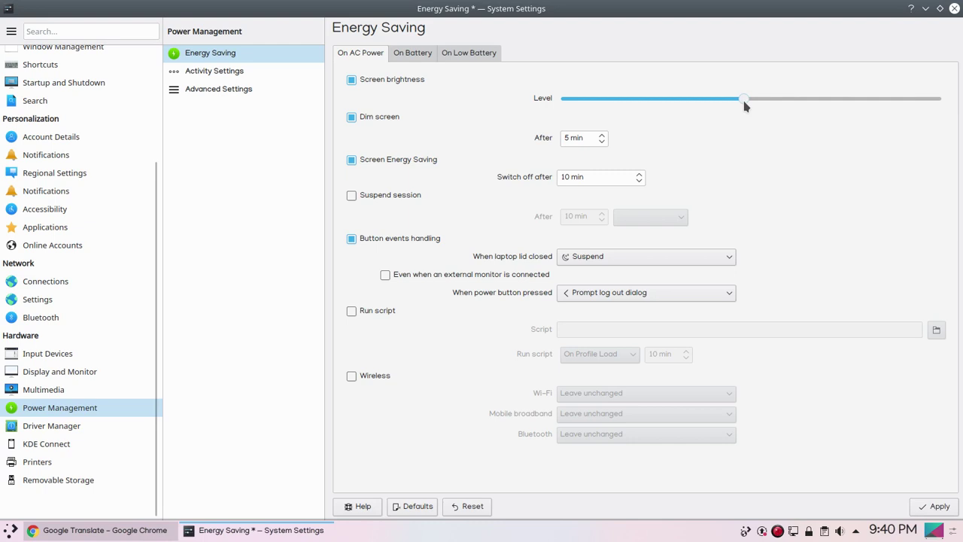
{"action": "left_click", "coordinate": [934, 506]}
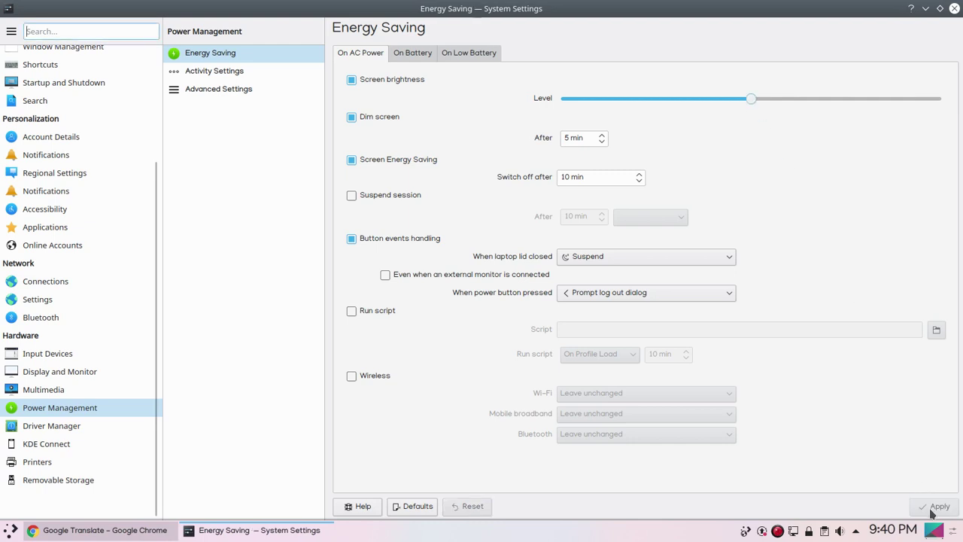
- Disable screen brightness control, apply it, and open the KDE Connect page
{"action": "left_click", "coordinate": [373, 80]}
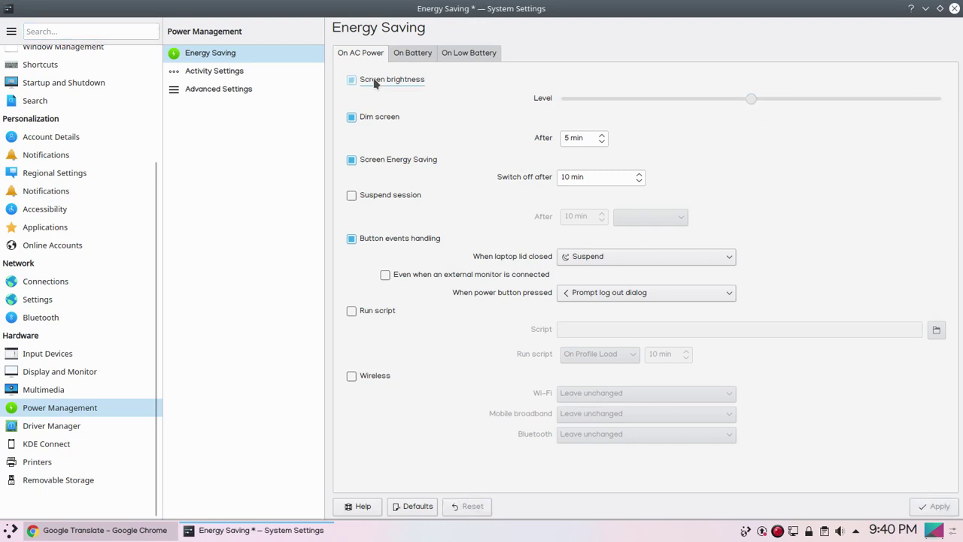
{"action": "left_click", "coordinate": [933, 506]}
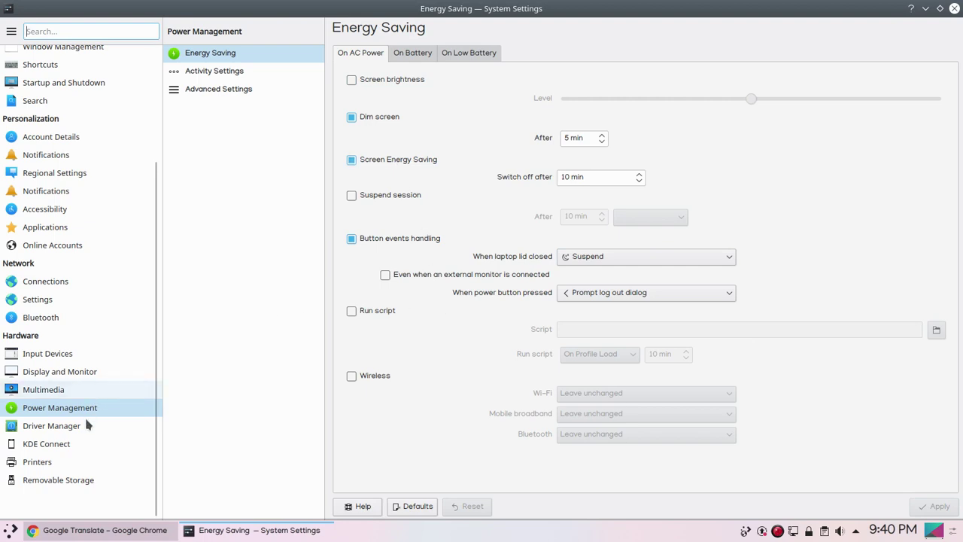
{"action": "left_click", "coordinate": [47, 444]}
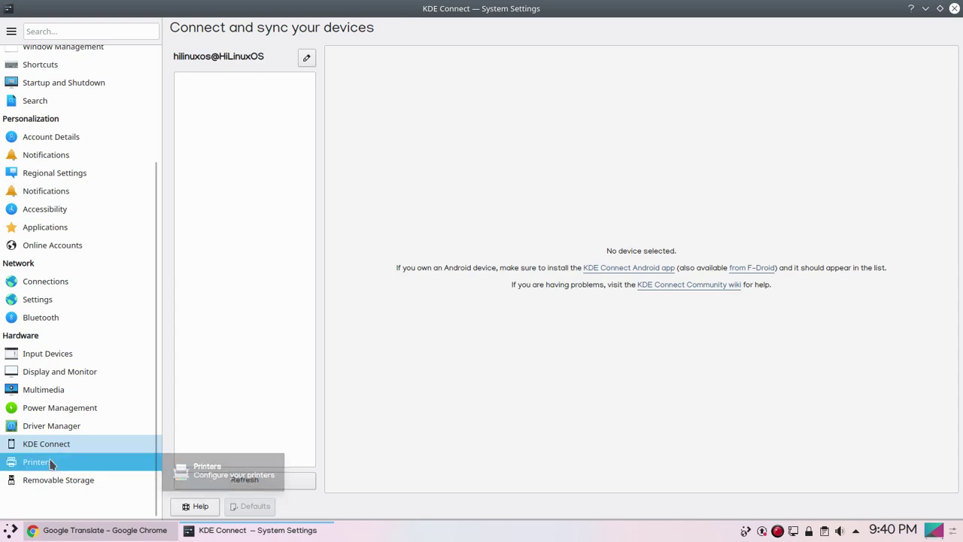
- View Printers and Removable Storage actions, close System Settings, and open the launcher
{"action": "left_click", "coordinate": [54, 461]}
{"action": "left_click", "coordinate": [60, 479]}
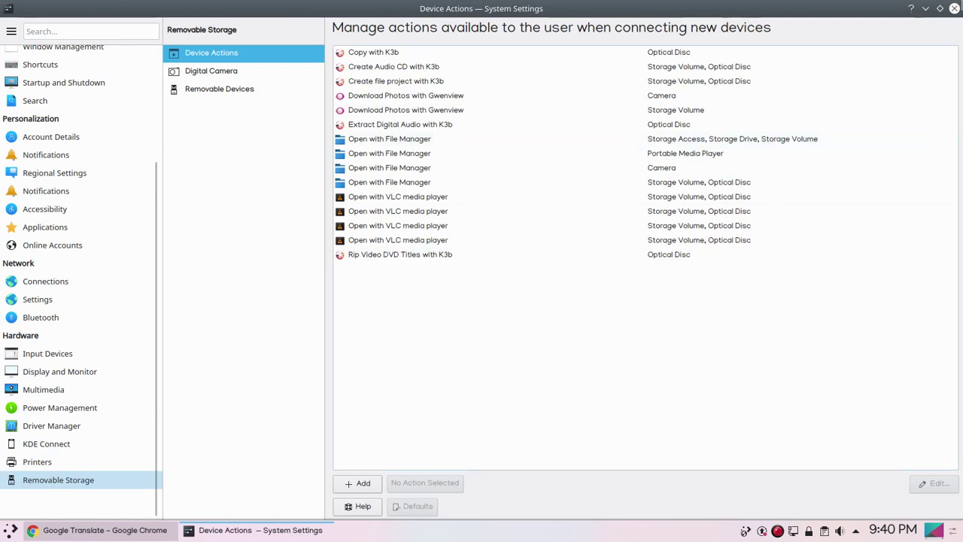
{"action": "left_click", "coordinate": [955, 8]}
{"action": "left_click", "coordinate": [11, 530]}
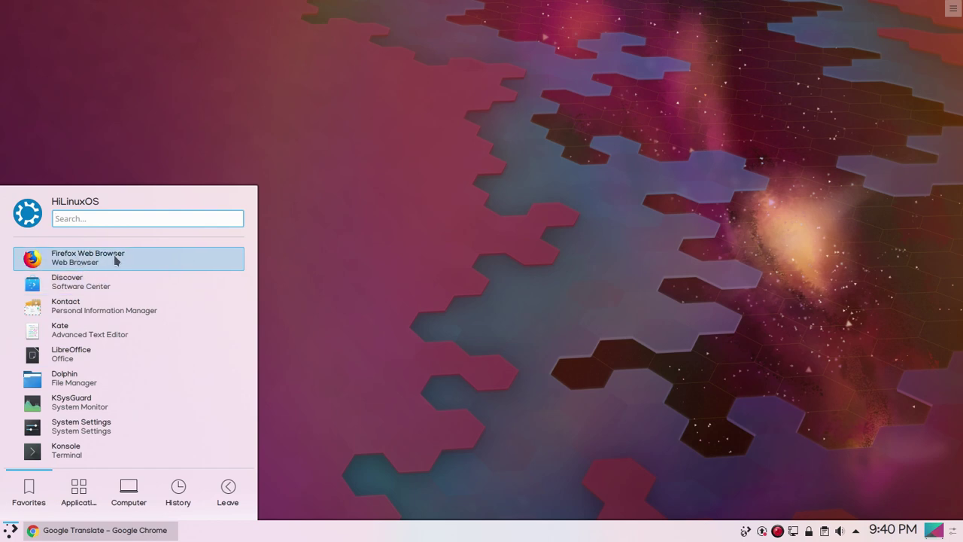
- Open the full Applications list and browse Development and Education > Mathematics
{"action": "left_click", "coordinate": [73, 491]}
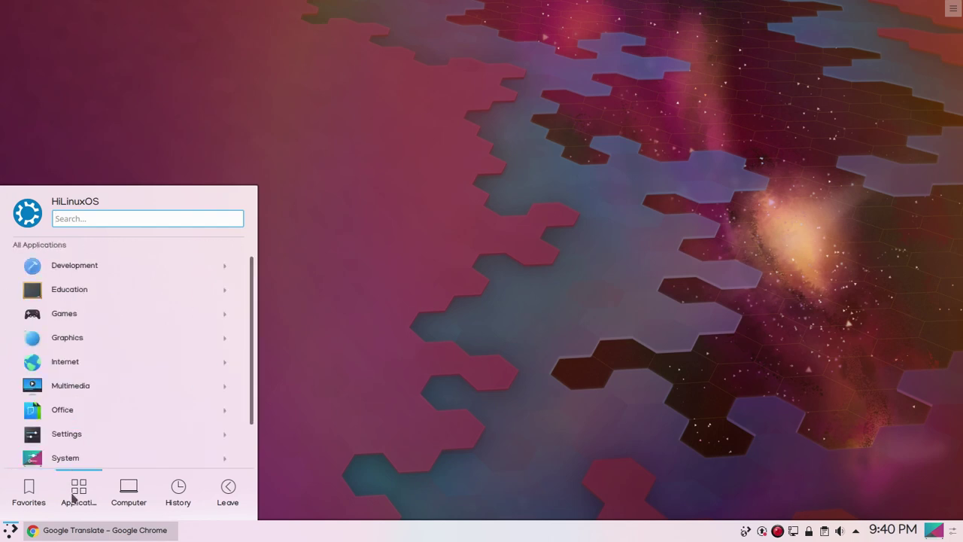
{"action": "left_click", "coordinate": [138, 279]}
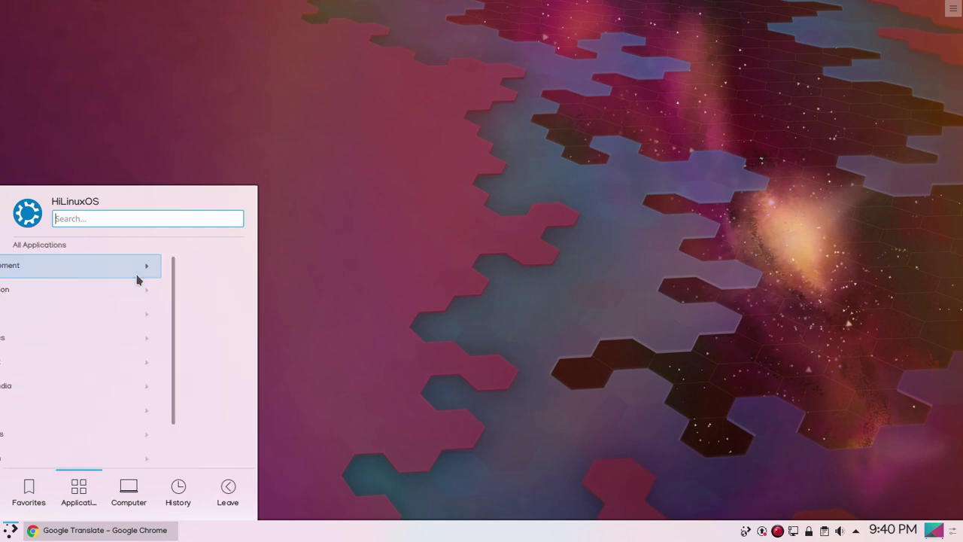
{"action": "left_click", "coordinate": [42, 246]}
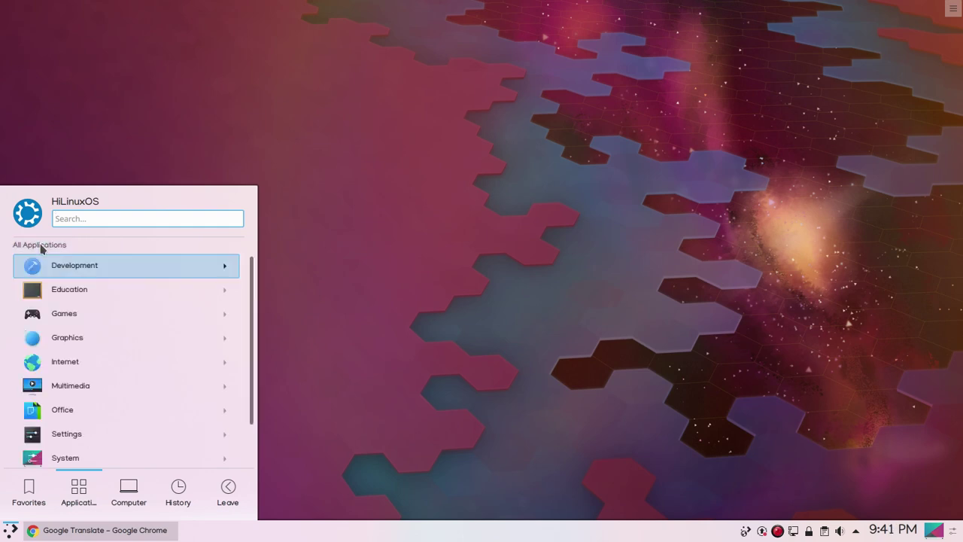
{"action": "left_click", "coordinate": [68, 290]}
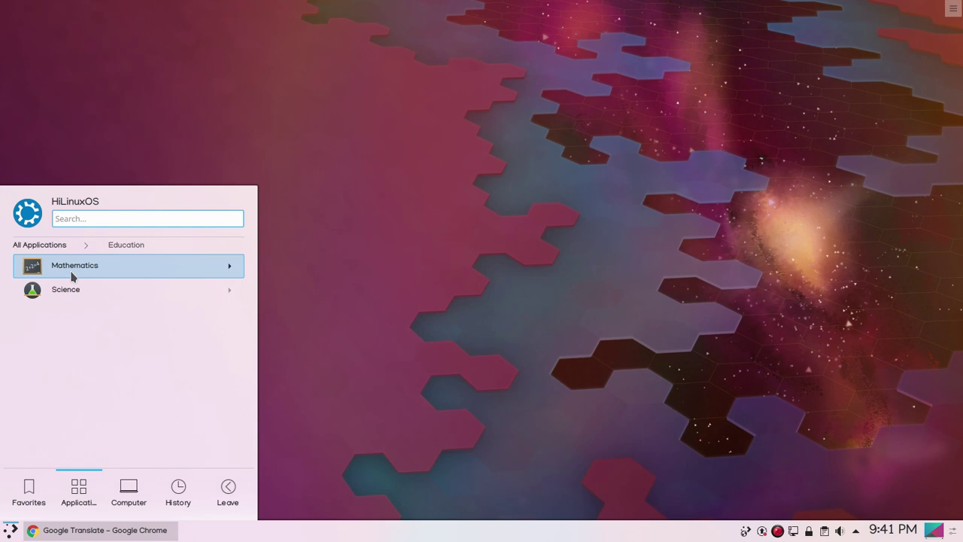
{"action": "left_click", "coordinate": [73, 276]}
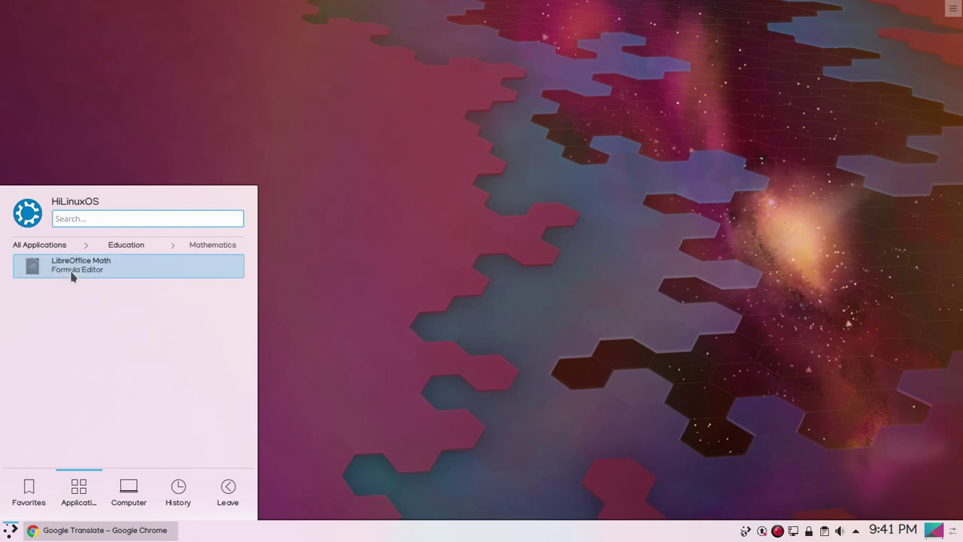
{"action": "left_click", "coordinate": [26, 250]}
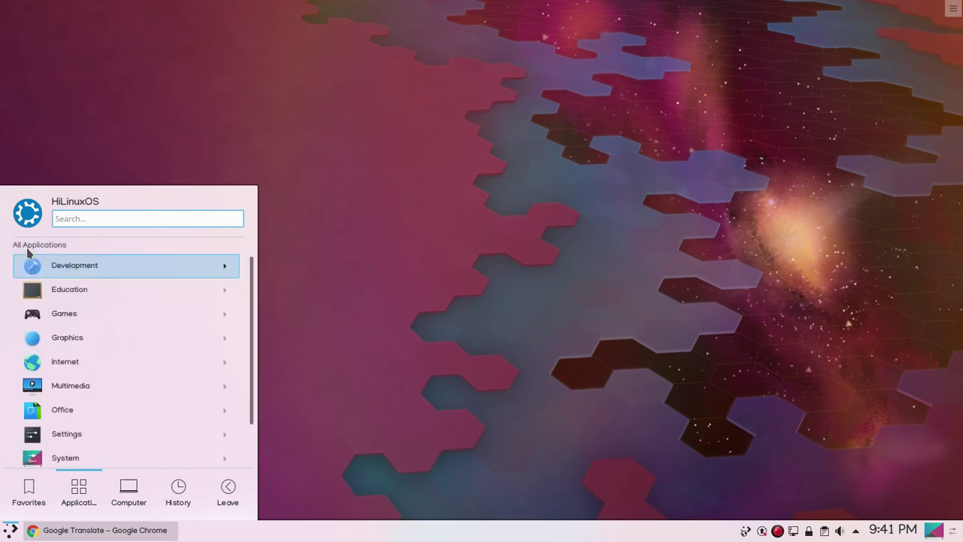
- Revisit Education, then browse the Games and Graphics categories
{"action": "left_click", "coordinate": [54, 295]}
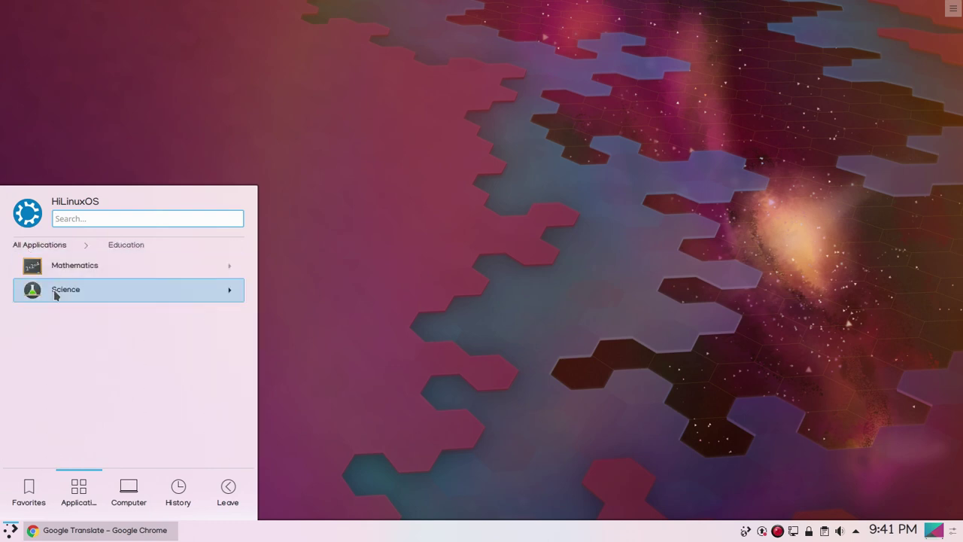
{"action": "left_click", "coordinate": [37, 245]}
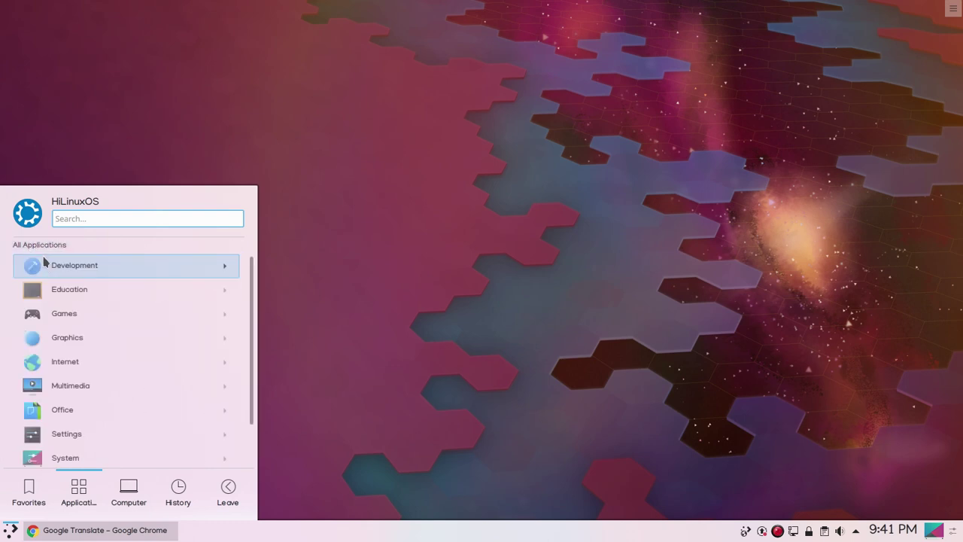
{"action": "left_click", "coordinate": [63, 315]}
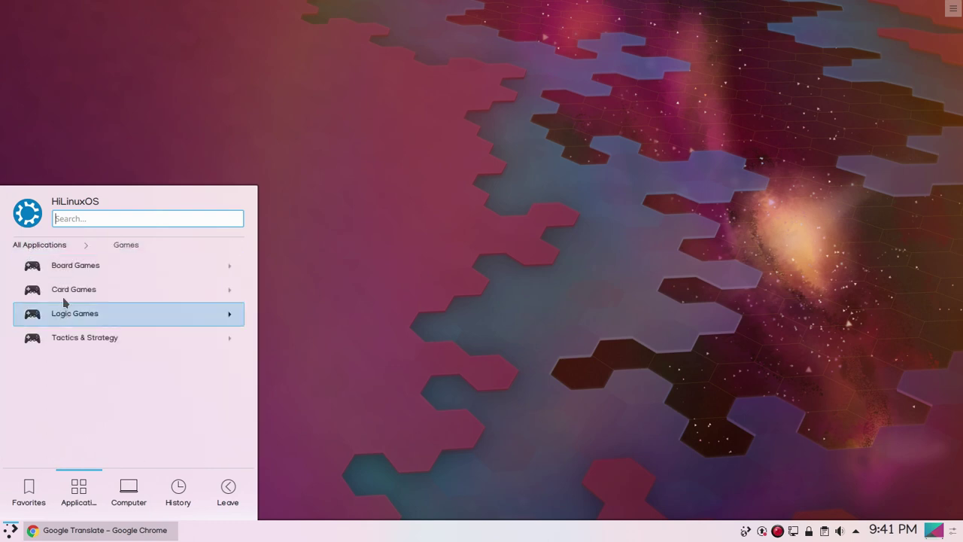
{"action": "left_click", "coordinate": [54, 247]}
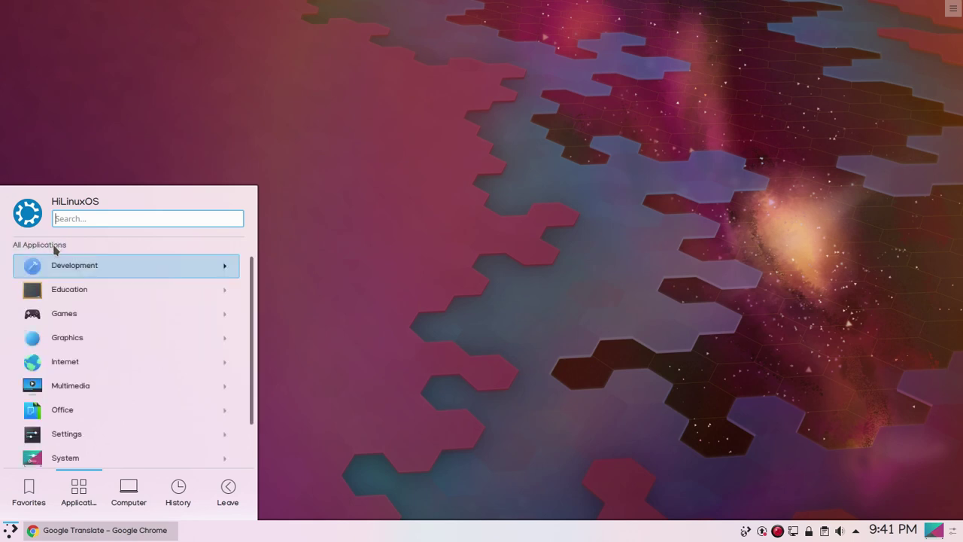
{"action": "left_click", "coordinate": [65, 350]}
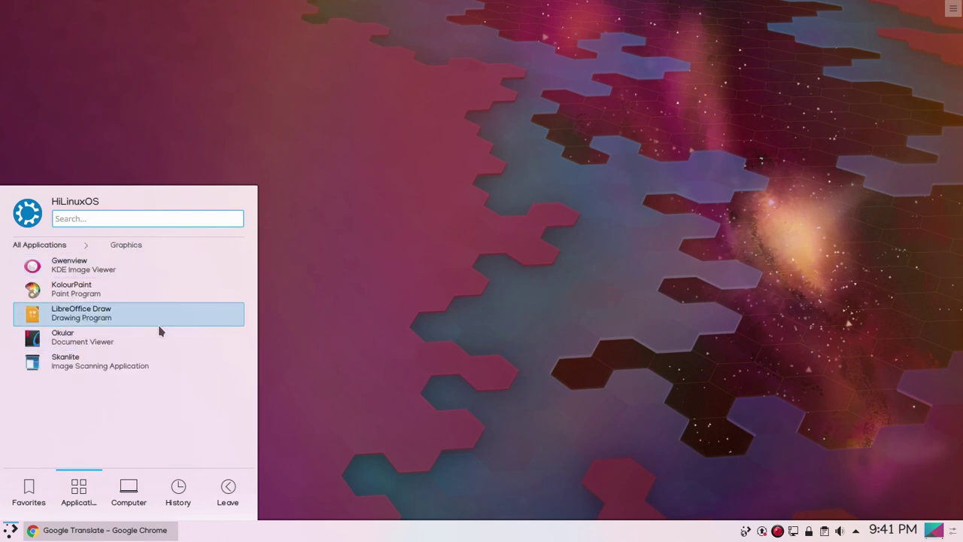
- Reopen the launcher's Applications list and browse the Graphics category
{"action": "left_click", "coordinate": [93, 293]}
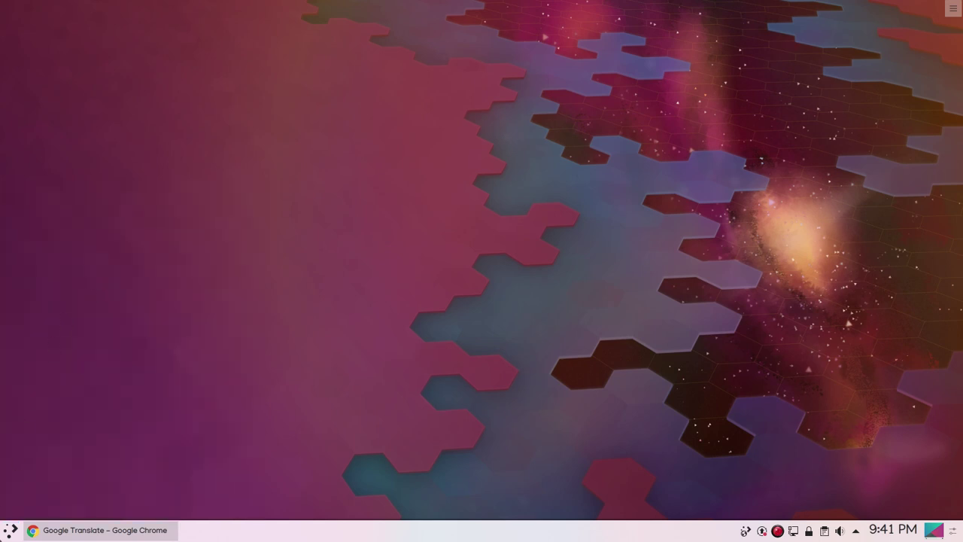
{"action": "left_click", "coordinate": [11, 529]}
{"action": "left_click", "coordinate": [79, 491]}
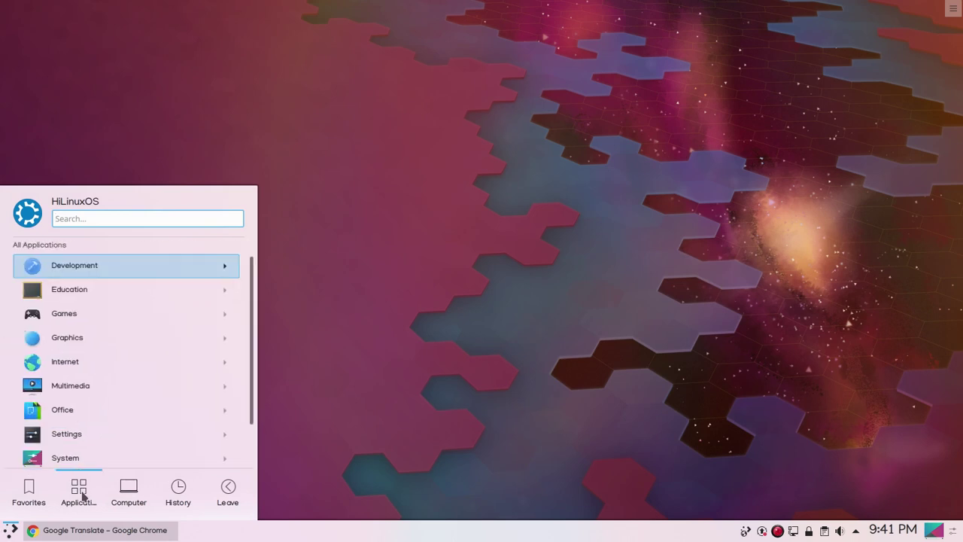
{"action": "left_click", "coordinate": [86, 339]}
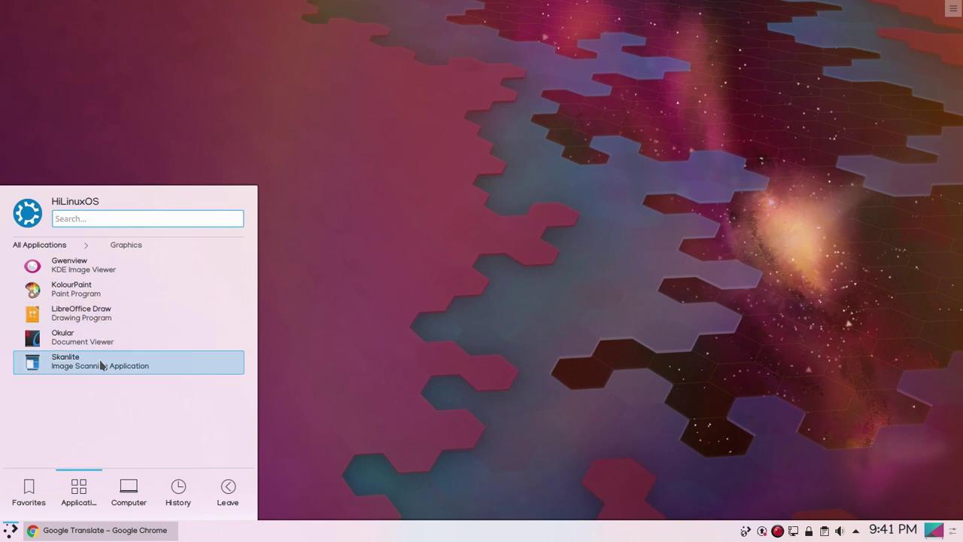
- Browse Internet apps such as Firefox, KMail and KTorrent, then return to All Applications
{"action": "left_click", "coordinate": [30, 245]}
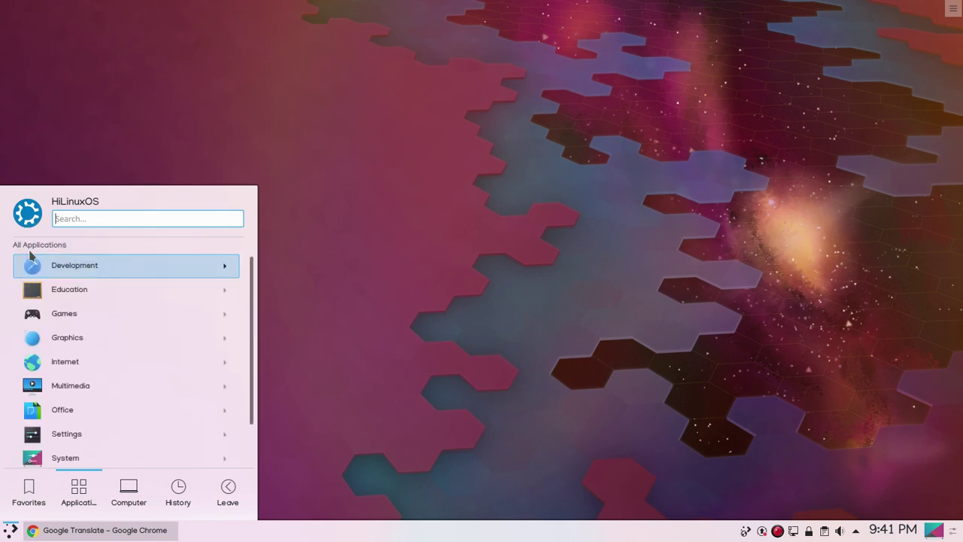
{"action": "left_click", "coordinate": [76, 364]}
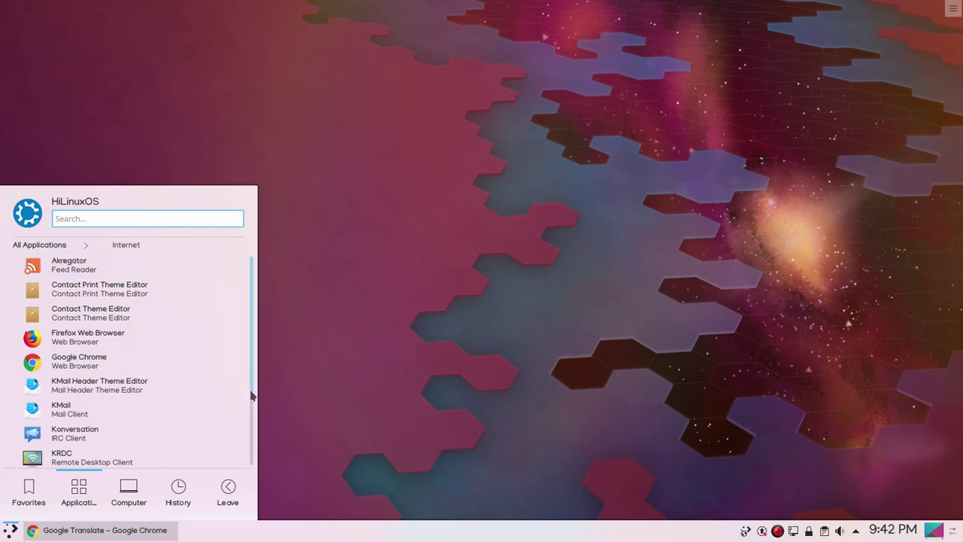
{"action": "left_click_drag", "start_coordinate": [252, 395], "coordinate": [252, 444]}
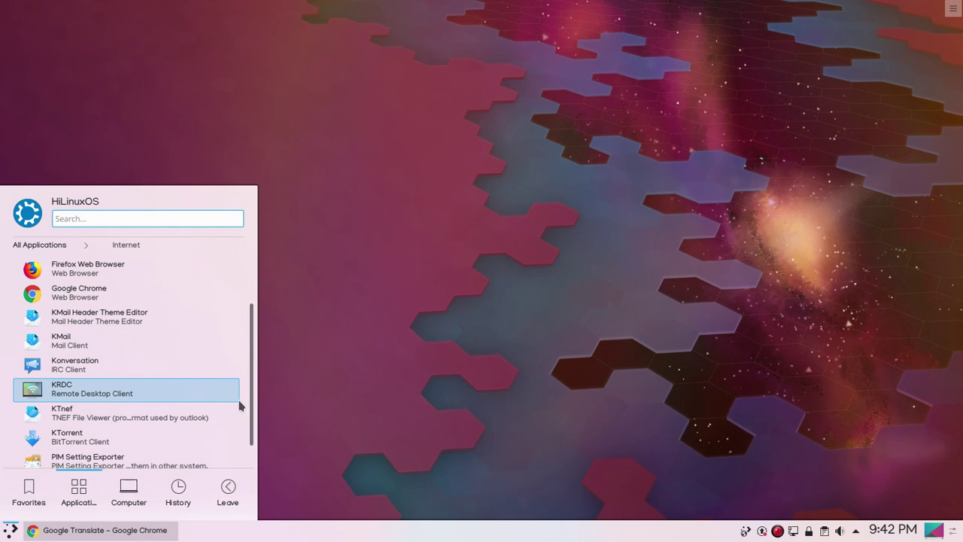
{"action": "scroll", "coordinate": [252, 441], "scroll_direction": "down", "scroll_amount": 1}
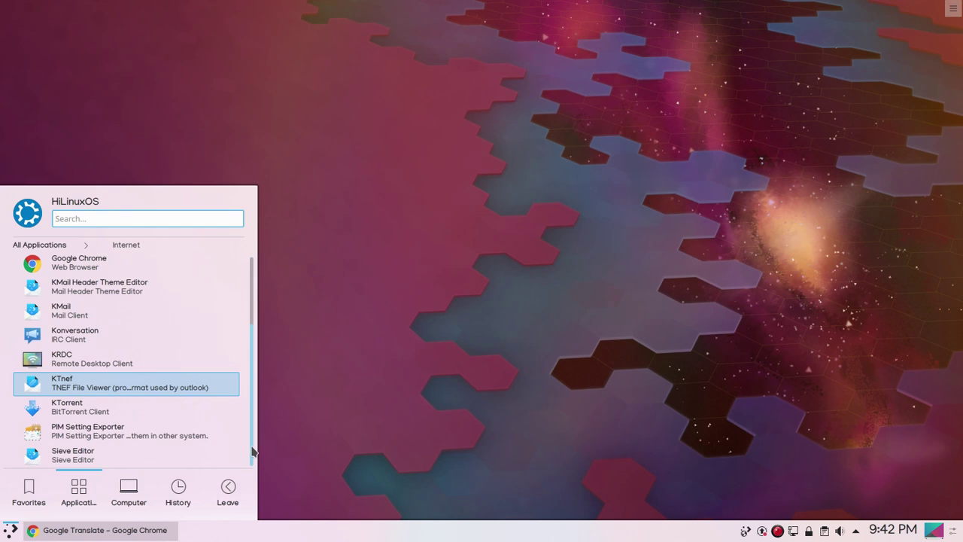
{"action": "left_click", "coordinate": [41, 245]}
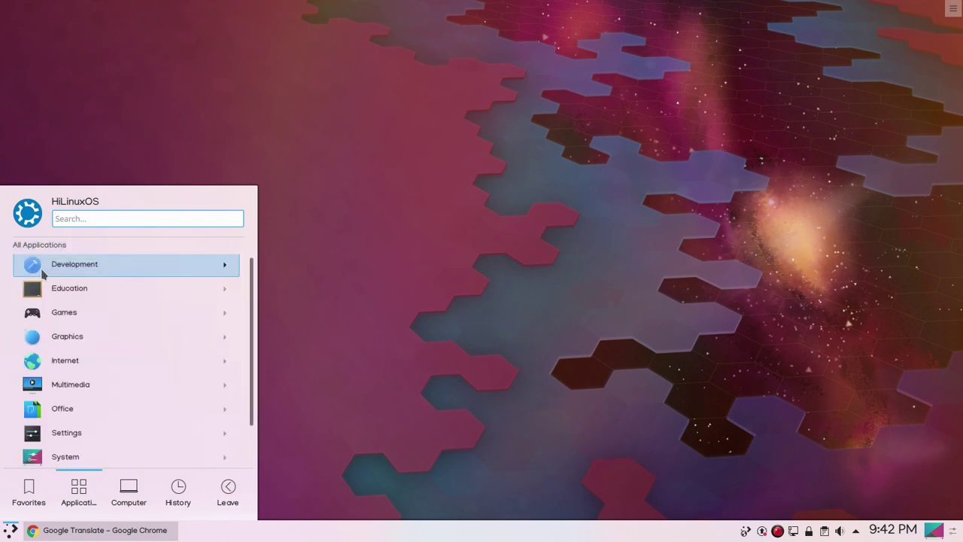
- Browse the Multimedia and Office application categories
{"action": "left_click", "coordinate": [76, 392]}
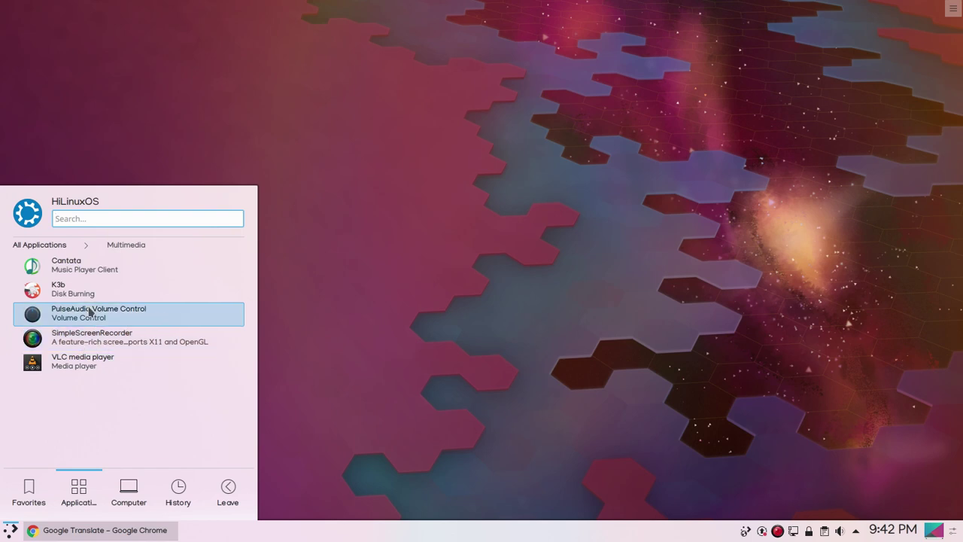
{"action": "left_click", "coordinate": [58, 249]}
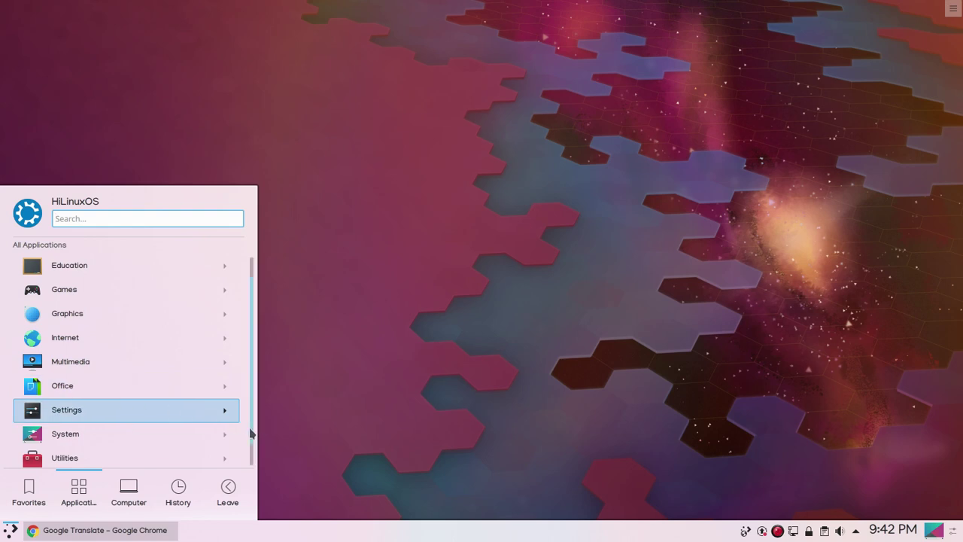
{"action": "left_click", "coordinate": [201, 390]}
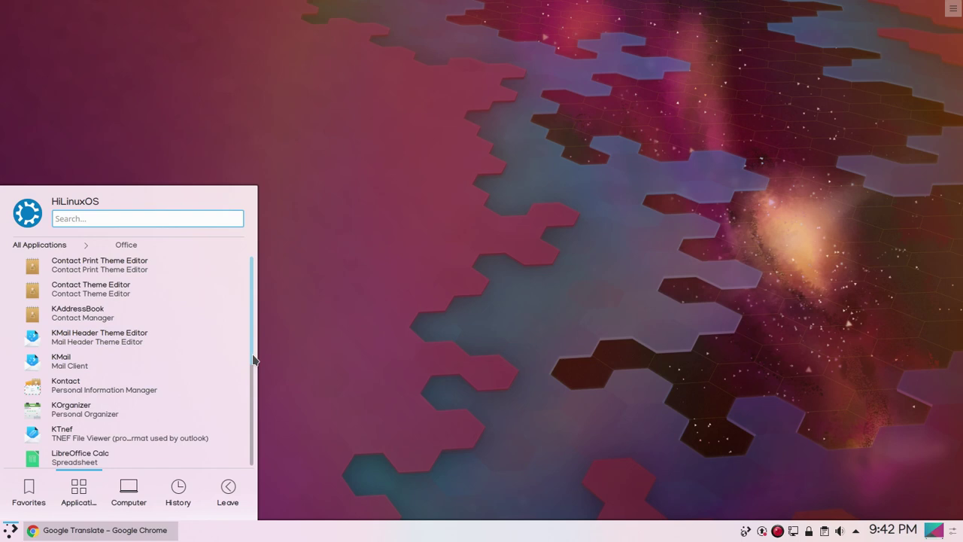
{"action": "left_click_drag", "start_coordinate": [254, 359], "coordinate": [254, 476]}
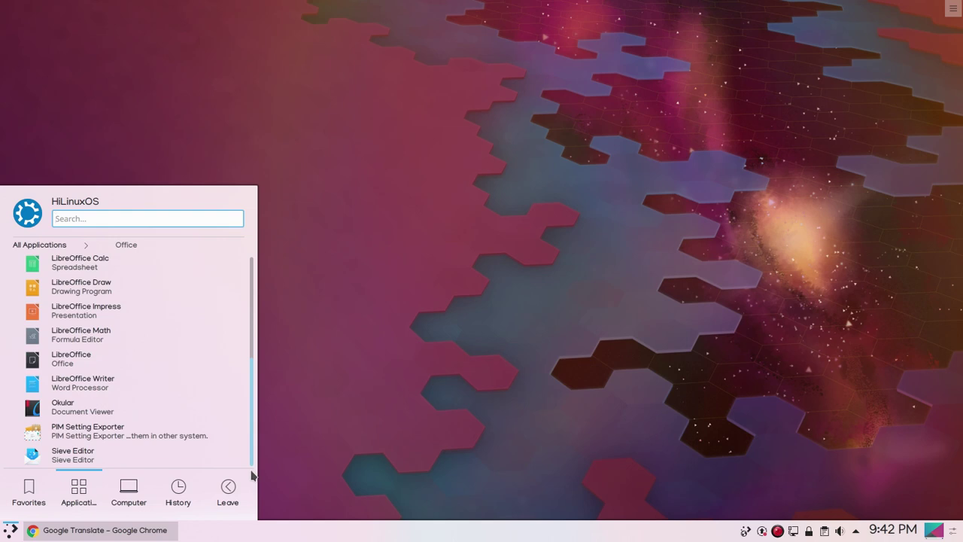
{"action": "scroll", "coordinate": [255, 436], "scroll_direction": "up", "scroll_amount": 5}
- Browse Settings, then list System apps like KSysGuard, KSystemLog and Muon Package Manager
{"action": "left_click", "coordinate": [44, 244]}
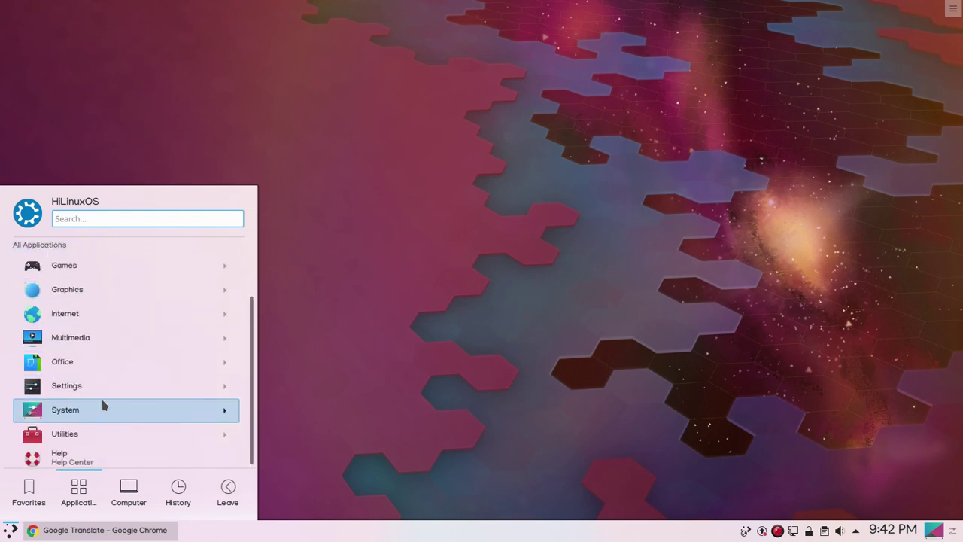
{"action": "left_click", "coordinate": [103, 392]}
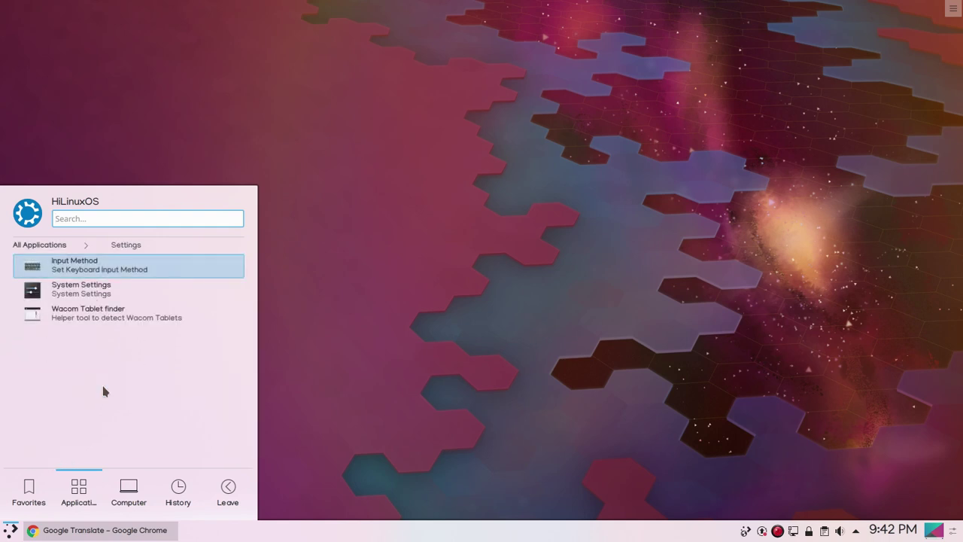
{"action": "left_click", "coordinate": [52, 245]}
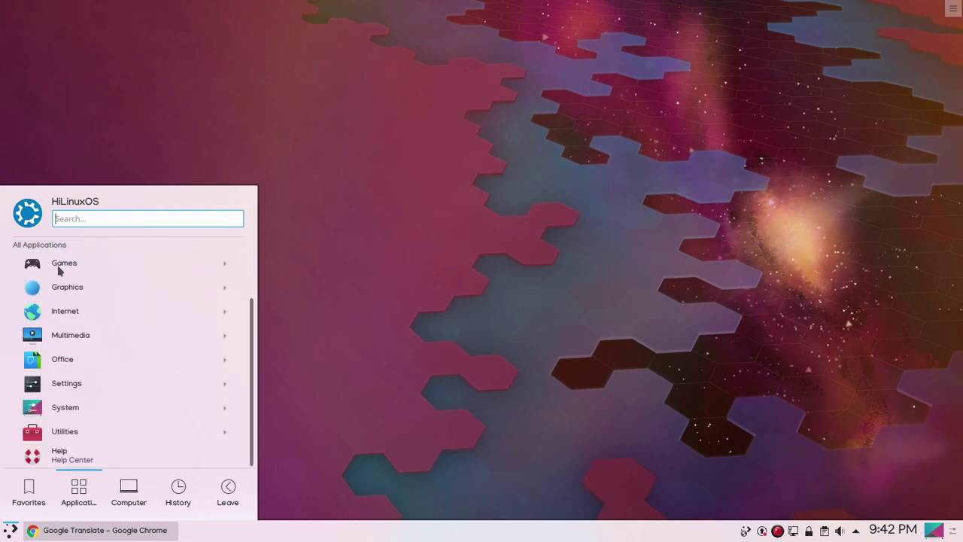
{"action": "left_click", "coordinate": [85, 416]}
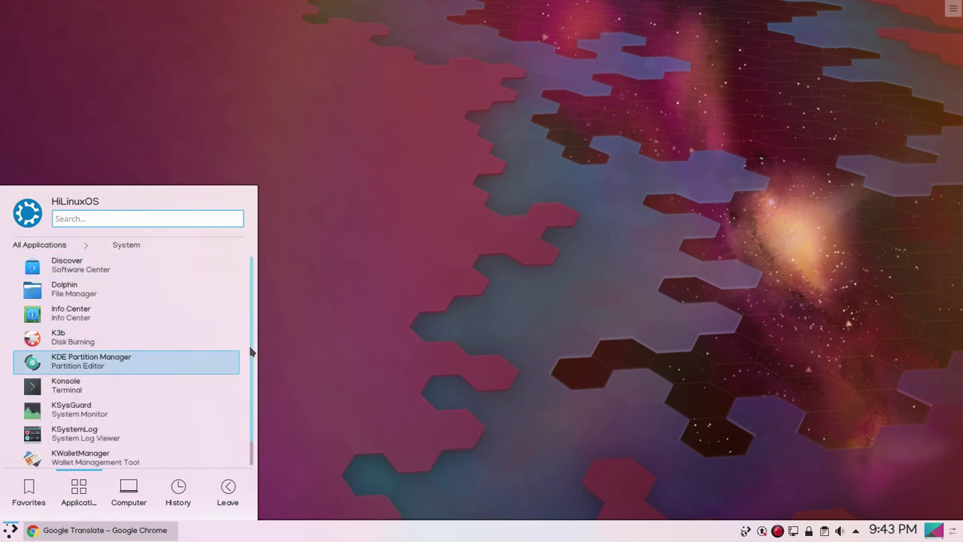
{"action": "scroll", "coordinate": [251, 354], "scroll_direction": "down", "scroll_amount": 1}
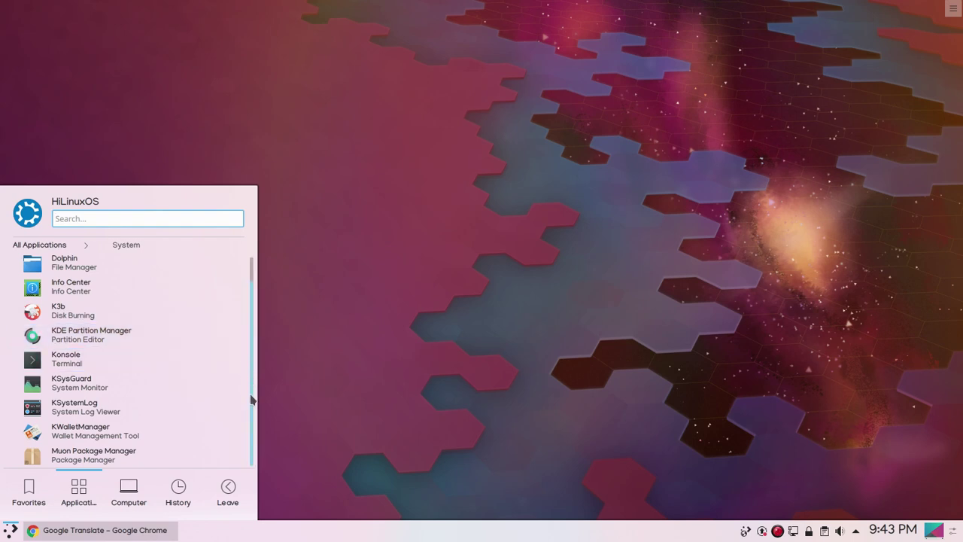
- Launch KSysGuard, centre its window and inspect the chrome process's action menu
{"action": "left_click", "coordinate": [126, 384]}
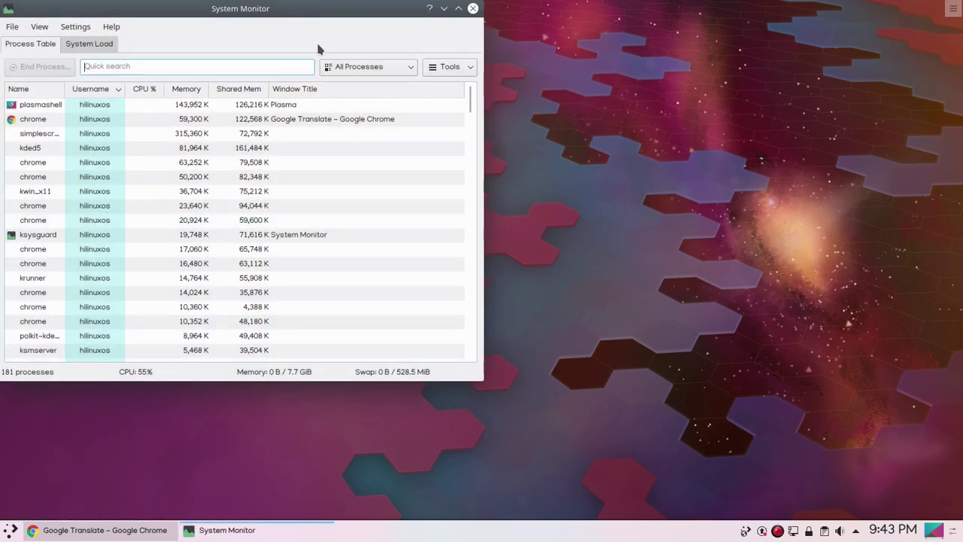
{"action": "left_click_drag", "start_coordinate": [330, 21], "coordinate": [475, 55]}
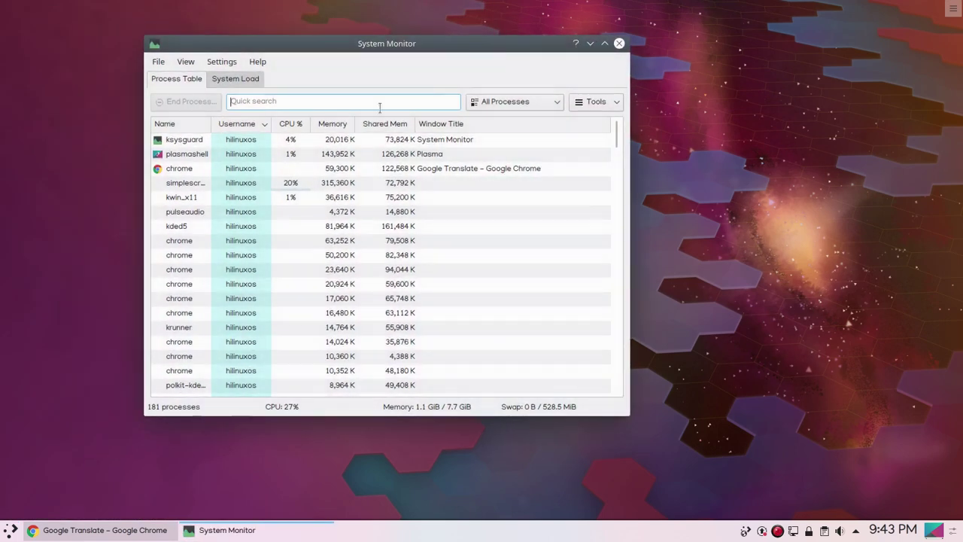
{"action": "left_click", "coordinate": [187, 176]}
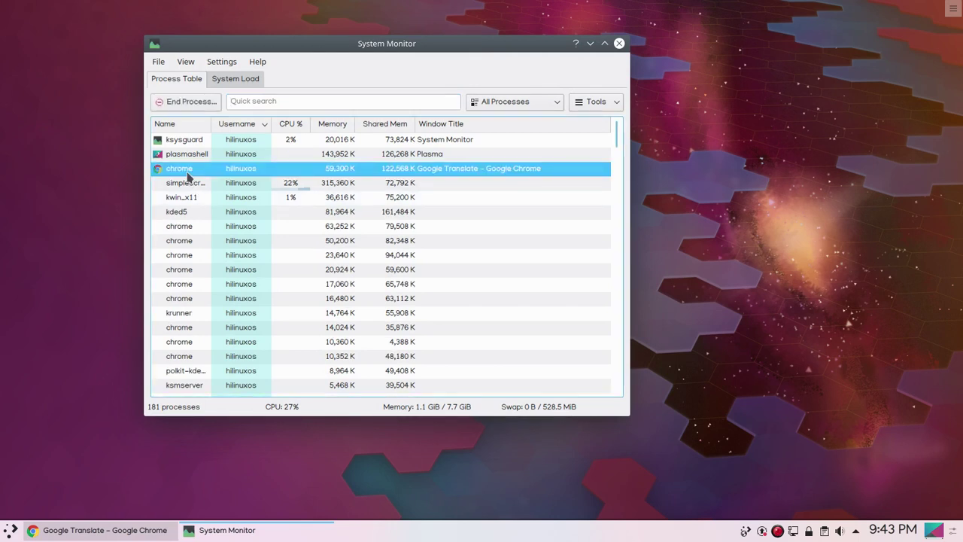
{"action": "right_click", "coordinate": [188, 175]}
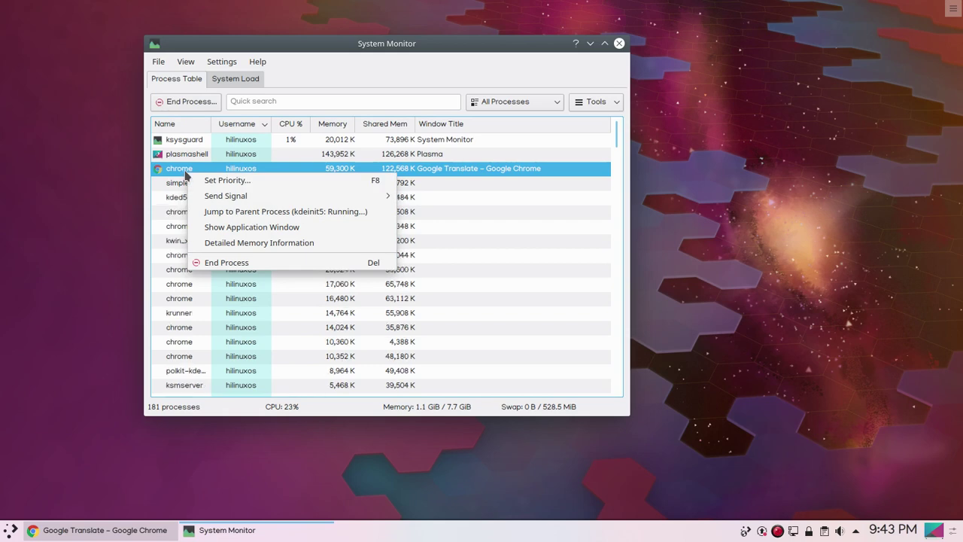
{"action": "left_click", "coordinate": [182, 171]}
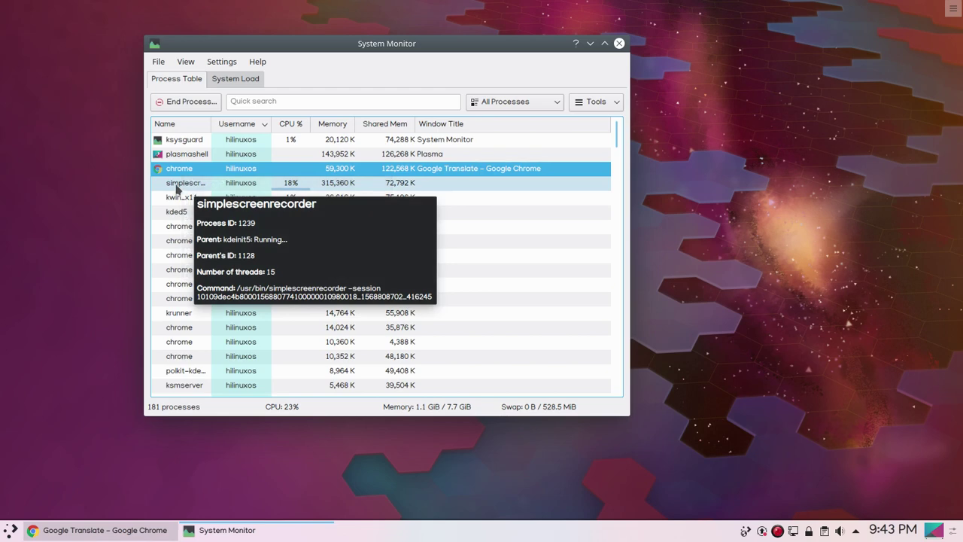
- Select the simplescreenrecorder process and view the System Load history graphs
{"action": "left_click", "coordinate": [177, 187]}
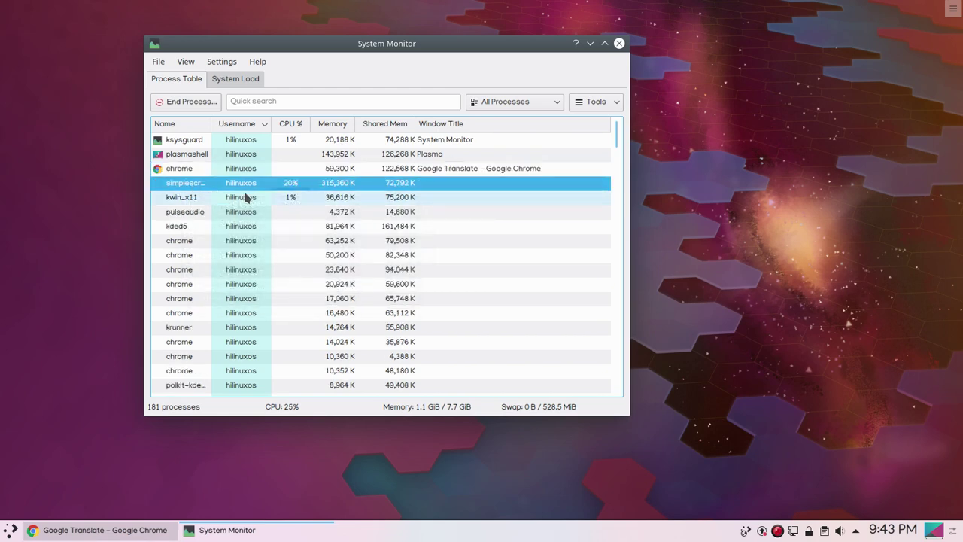
{"action": "mouse_move", "coordinate": [299, 192]}
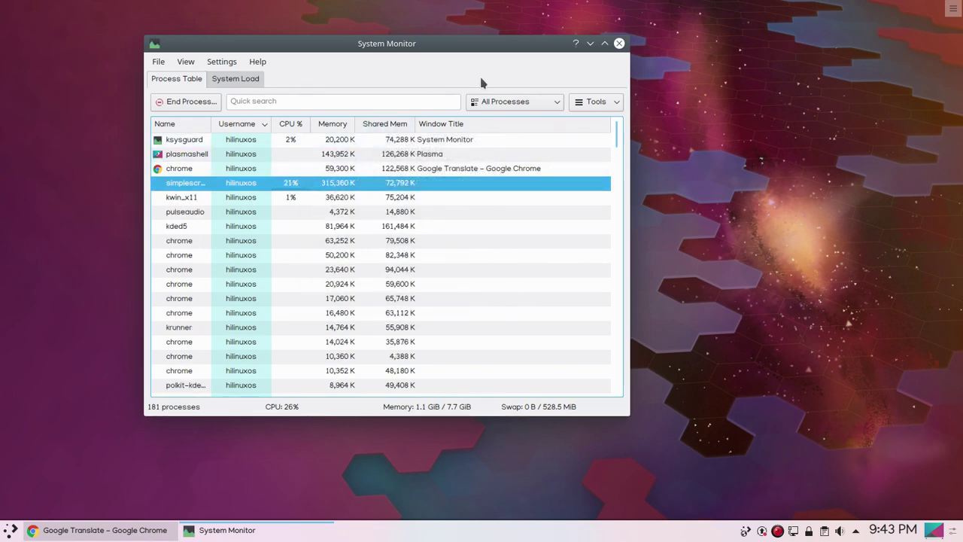
{"action": "left_click", "coordinate": [238, 81]}
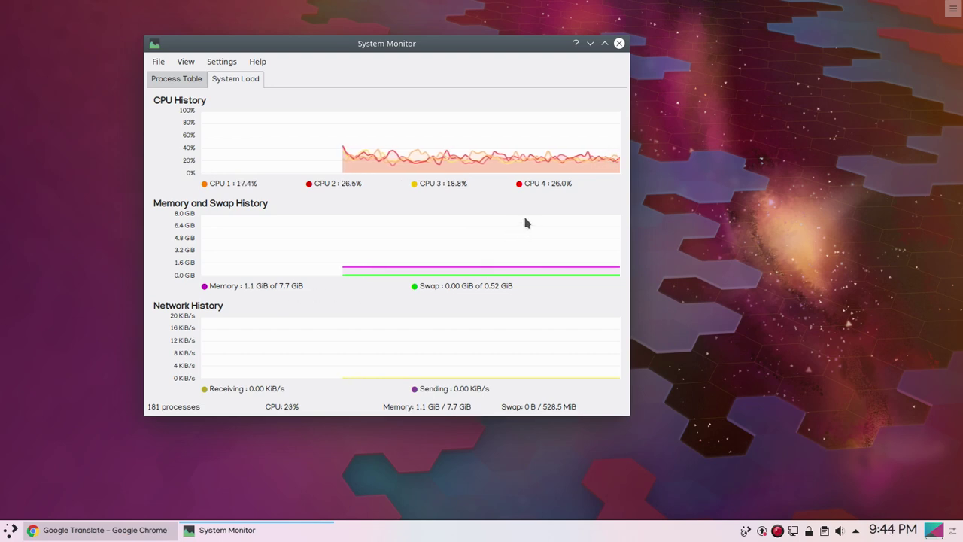
- Close System Monitor, launch Muon from the System category, then centre and enlarge it
{"action": "left_click", "coordinate": [620, 43]}
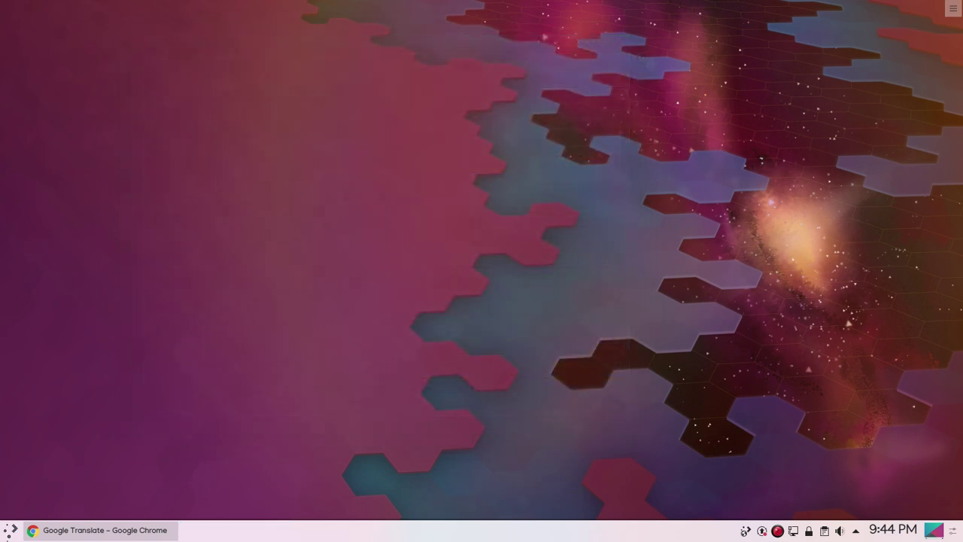
{"action": "left_click", "coordinate": [11, 528]}
{"action": "left_click", "coordinate": [78, 486]}
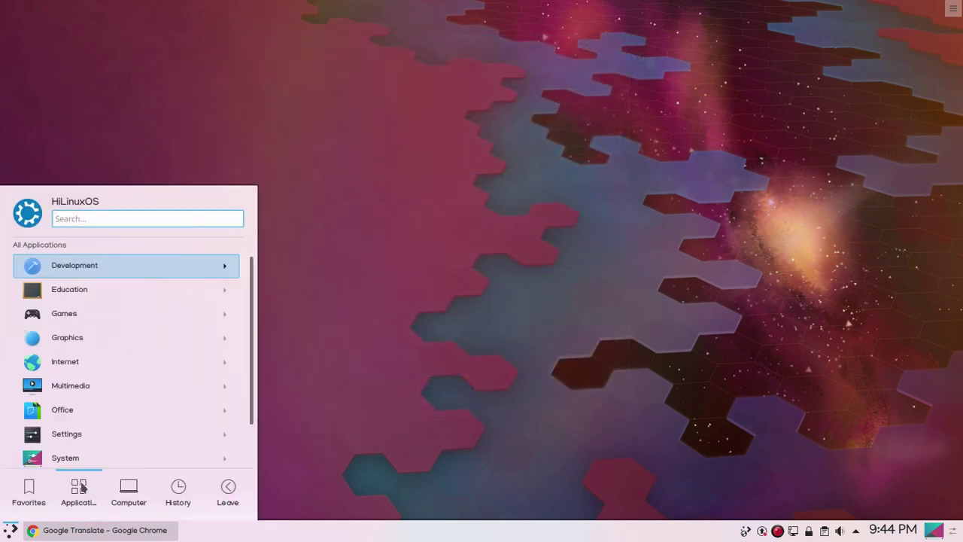
{"action": "left_click", "coordinate": [125, 461]}
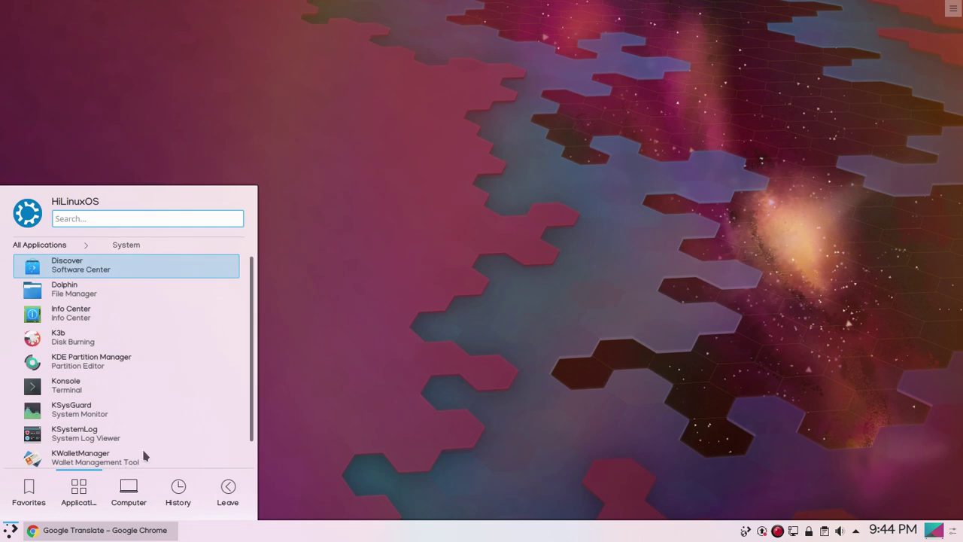
{"action": "left_click_drag", "start_coordinate": [252, 436], "coordinate": [253, 465]}
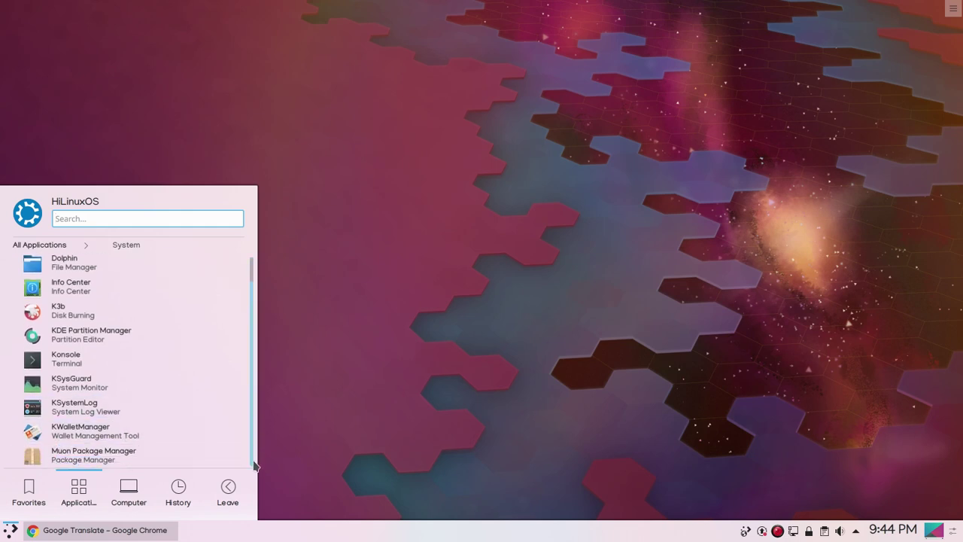
{"action": "left_click", "coordinate": [147, 452]}
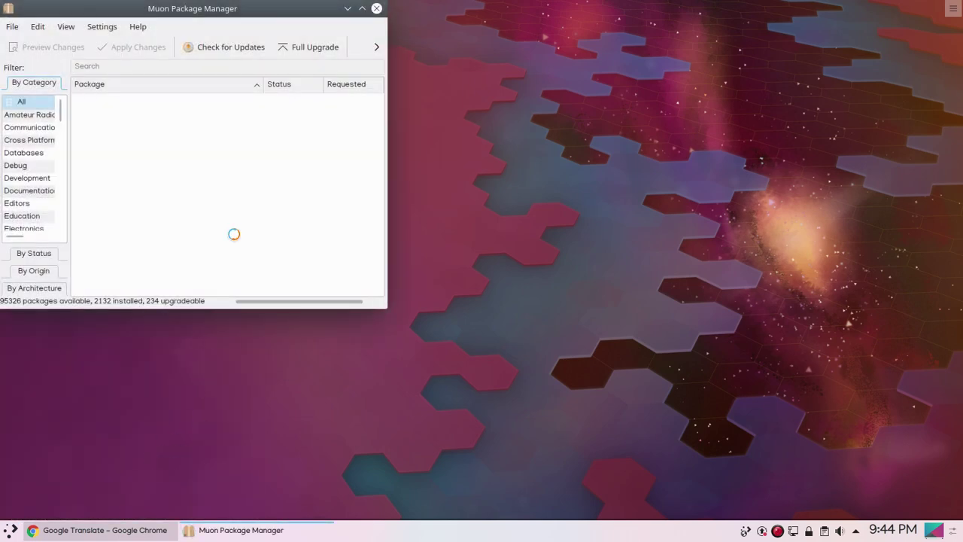
{"action": "left_click_drag", "start_coordinate": [259, 11], "coordinate": [438, 57]}
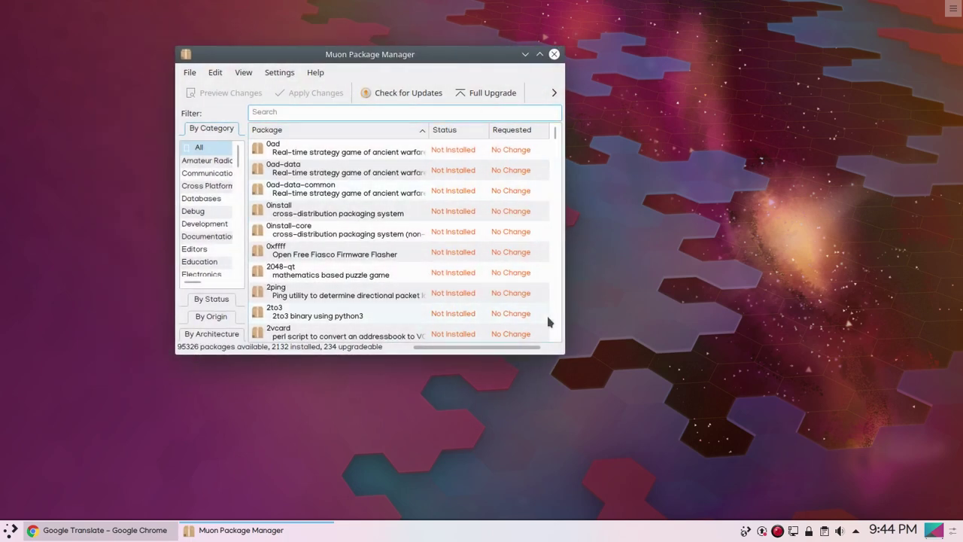
{"action": "left_click_drag", "start_coordinate": [564, 353], "coordinate": [856, 386]}
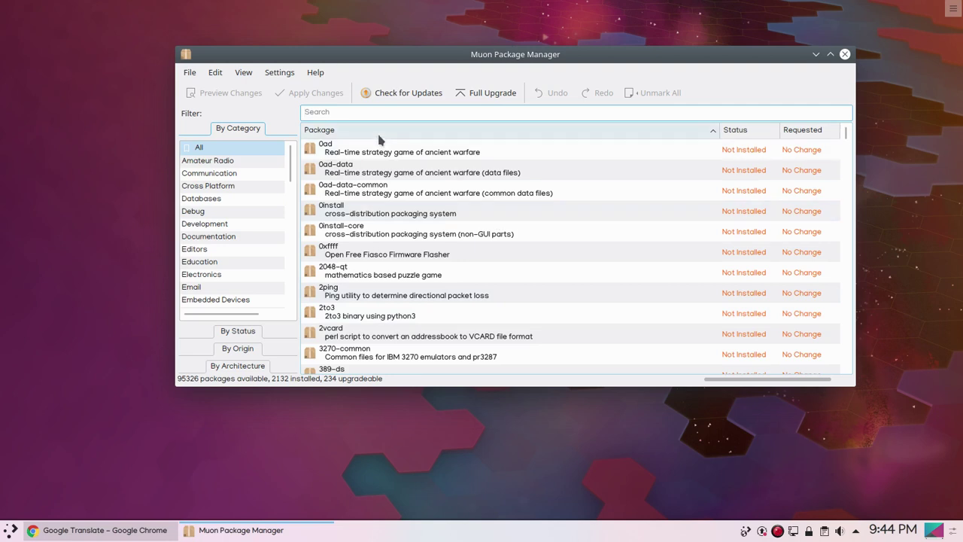
- Search 'kden', mark kdenlive for installation, then cancel the dependency changes
{"action": "type", "text": "kden"}
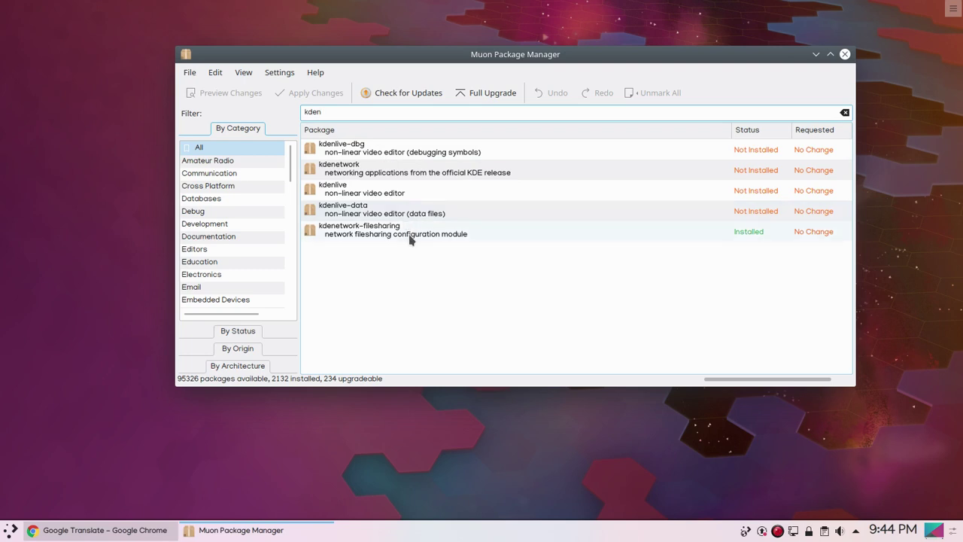
{"action": "left_click", "coordinate": [754, 192]}
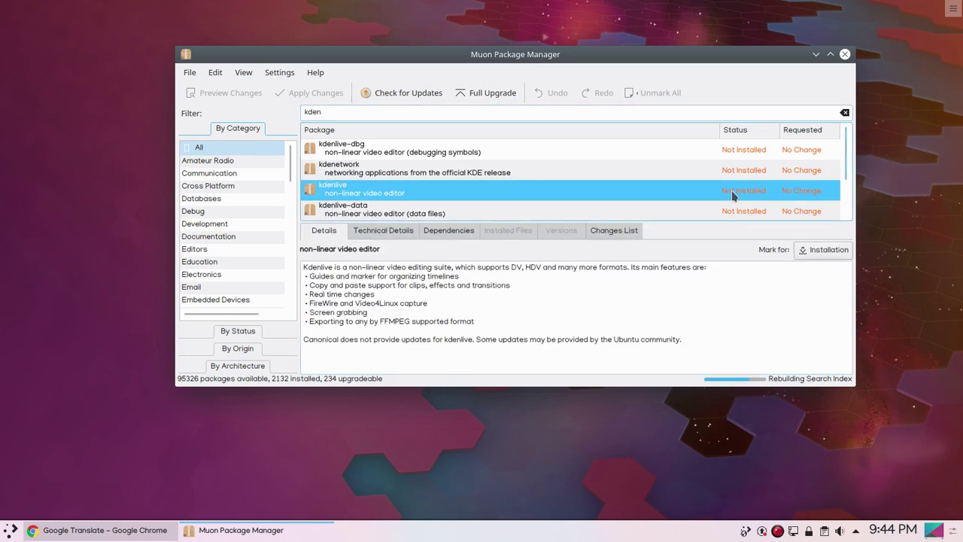
{"action": "left_click", "coordinate": [817, 250]}
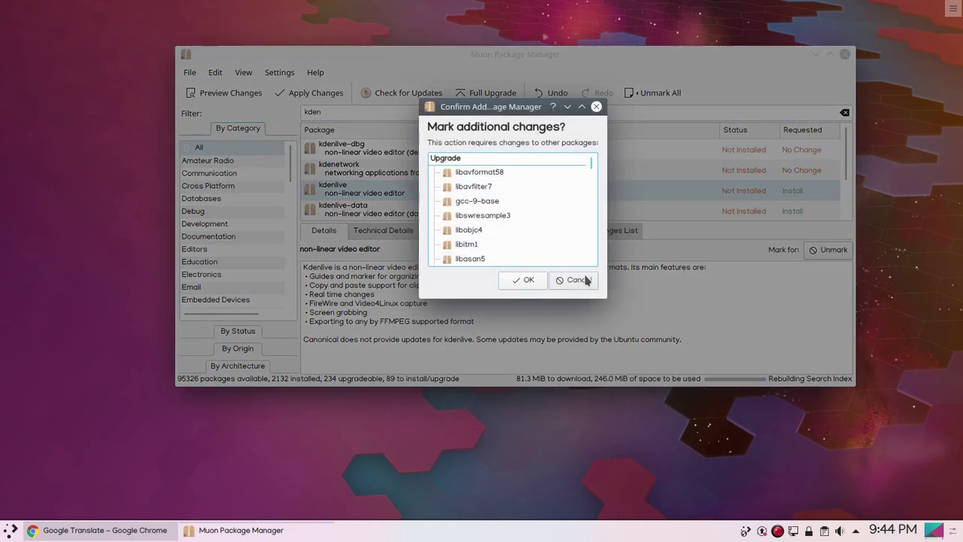
{"action": "left_click", "coordinate": [581, 281]}
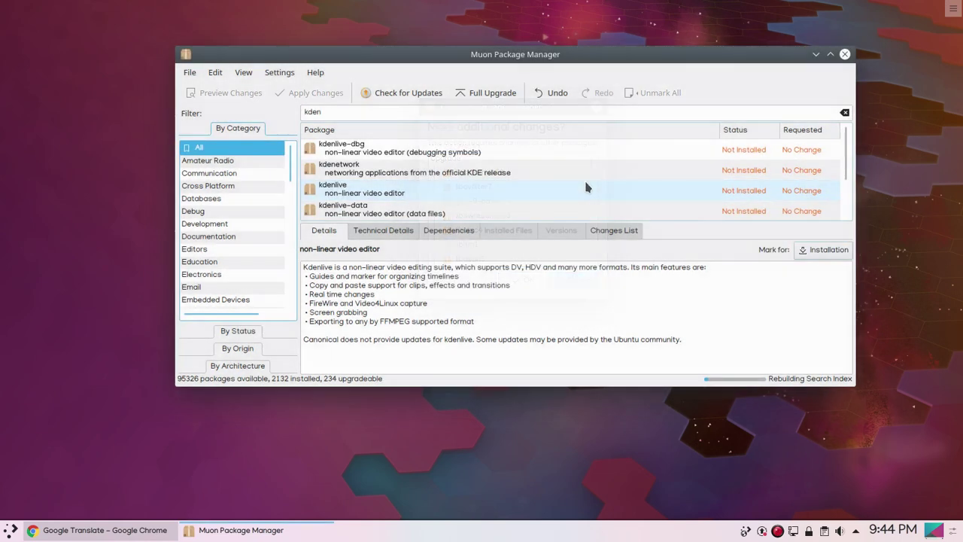
- Close Muon, launch Discover and browse its Education applications
{"action": "left_click", "coordinate": [845, 55]}
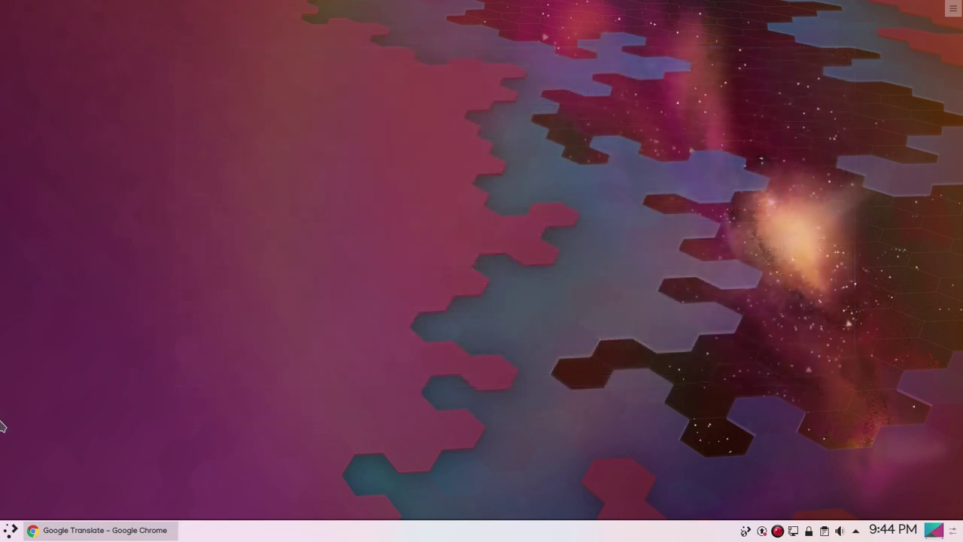
{"action": "left_click", "coordinate": [9, 530]}
{"action": "left_click", "coordinate": [87, 292]}
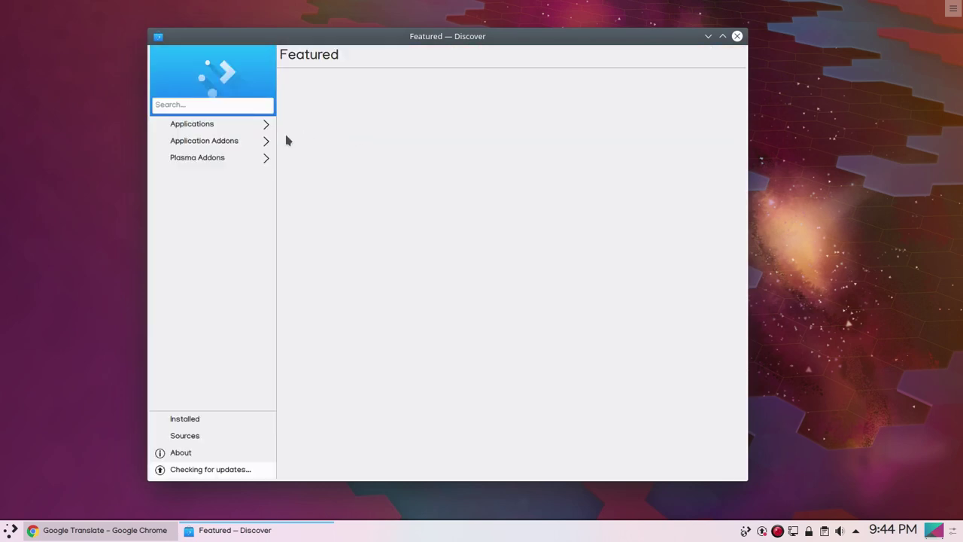
{"action": "left_click", "coordinate": [212, 125]}
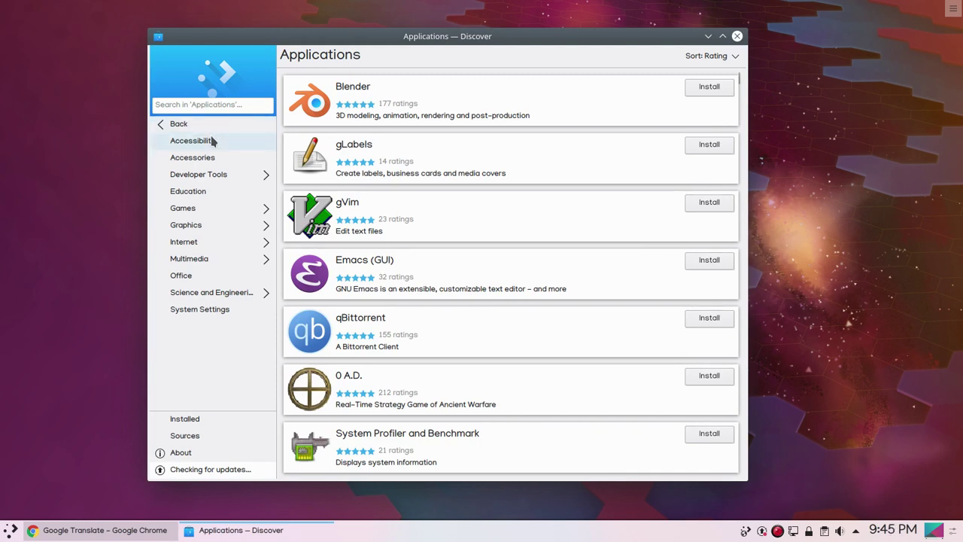
{"action": "left_click", "coordinate": [218, 194]}
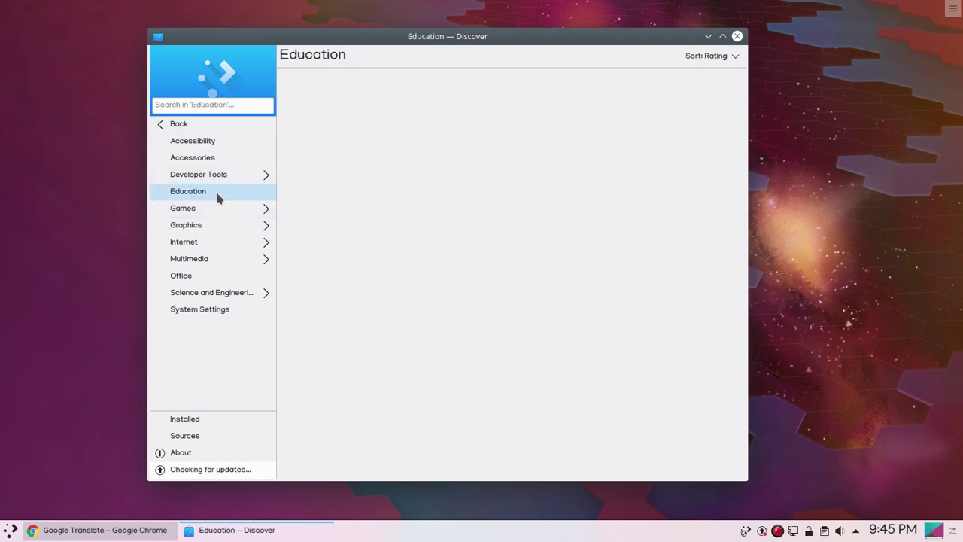
- Search Discover for 'kazam', enlarge the window, then minimise it
{"action": "left_click", "coordinate": [222, 110]}
{"action": "type", "text": "kazam"}
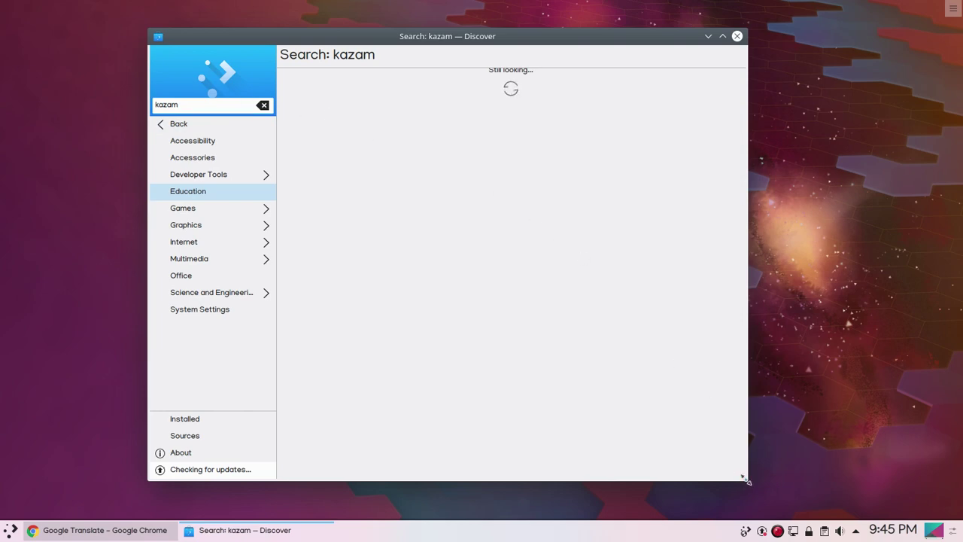
{"action": "left_click_drag", "start_coordinate": [748, 479], "coordinate": [842, 504]}
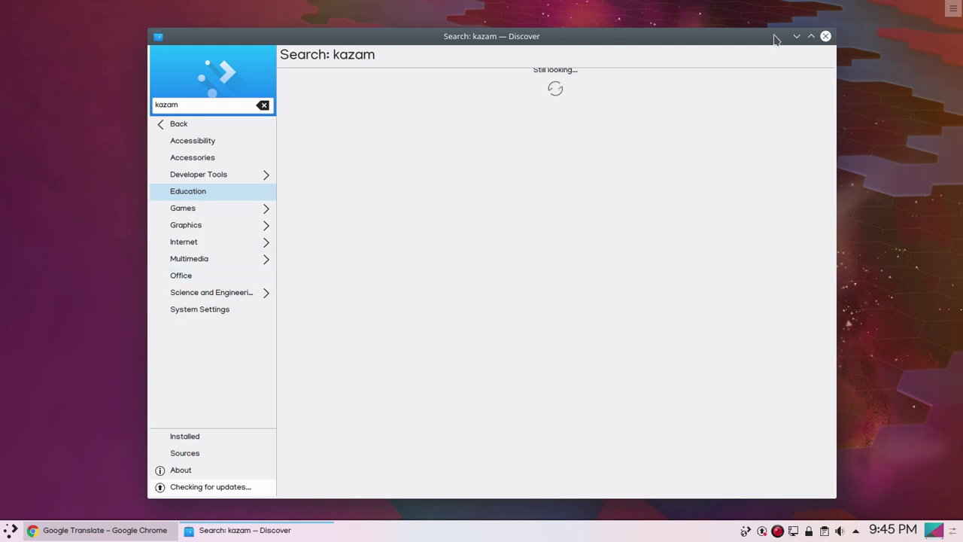
{"action": "left_click", "coordinate": [797, 36]}
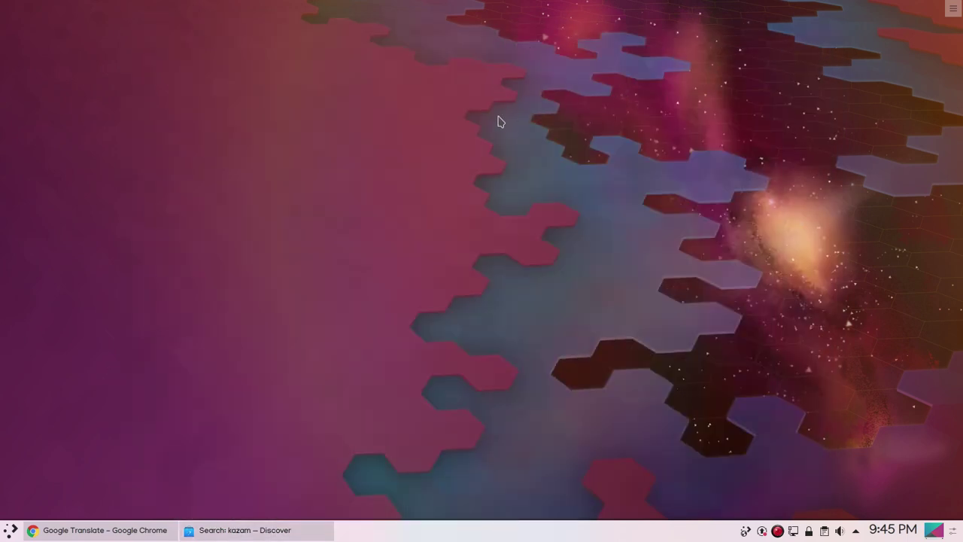
- Open the desktop context menu and preview its Create New, Arrange In and Align submenus
{"action": "right_click", "coordinate": [499, 117]}
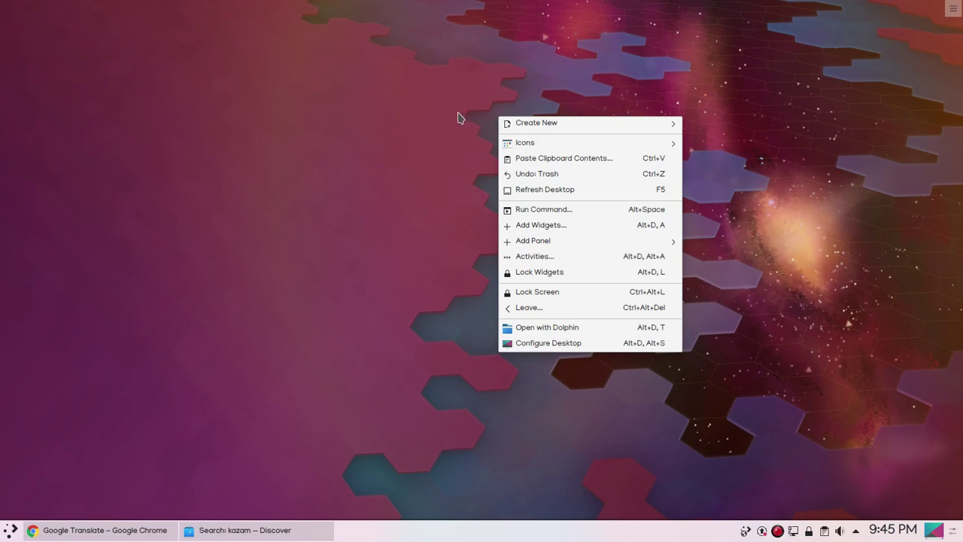
{"action": "mouse_move", "coordinate": [508, 122]}
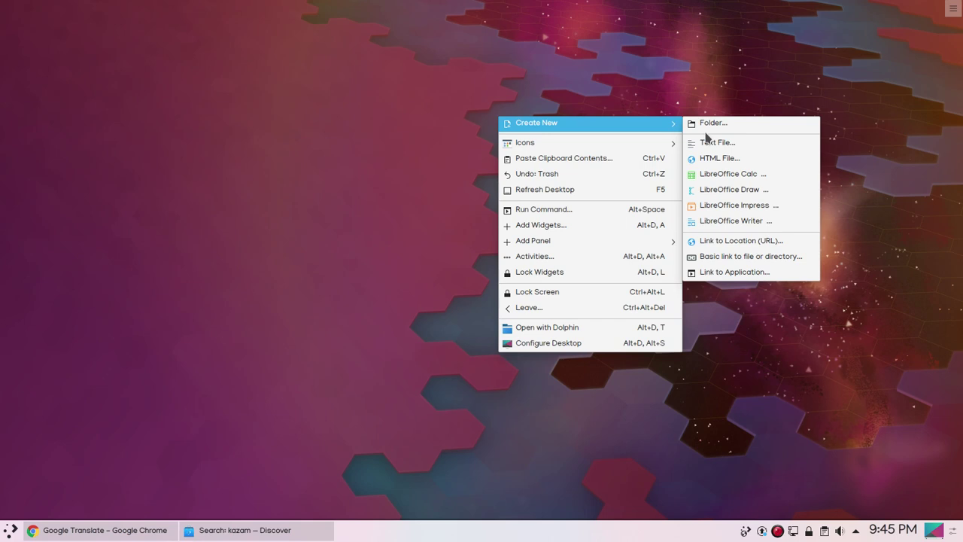
{"action": "mouse_move", "coordinate": [663, 150]}
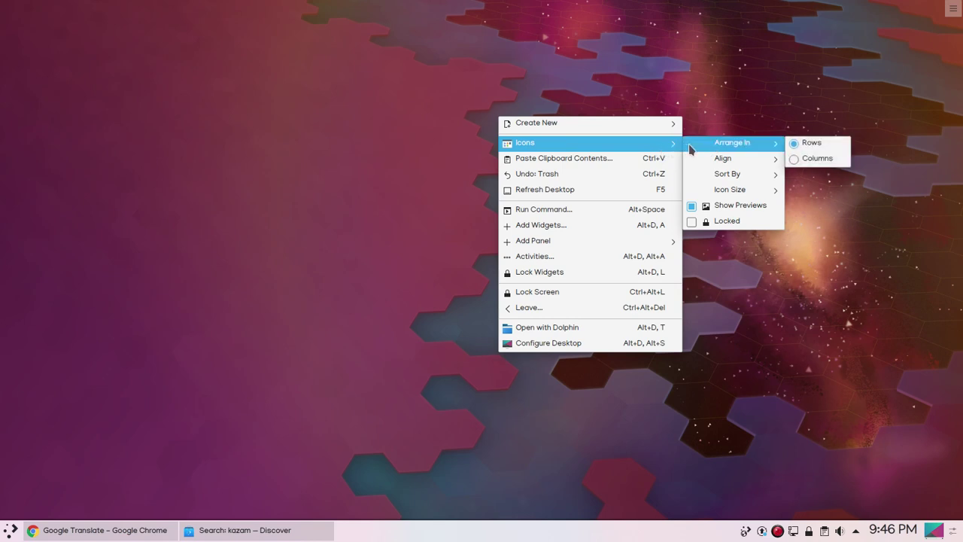
{"action": "mouse_move", "coordinate": [699, 165]}
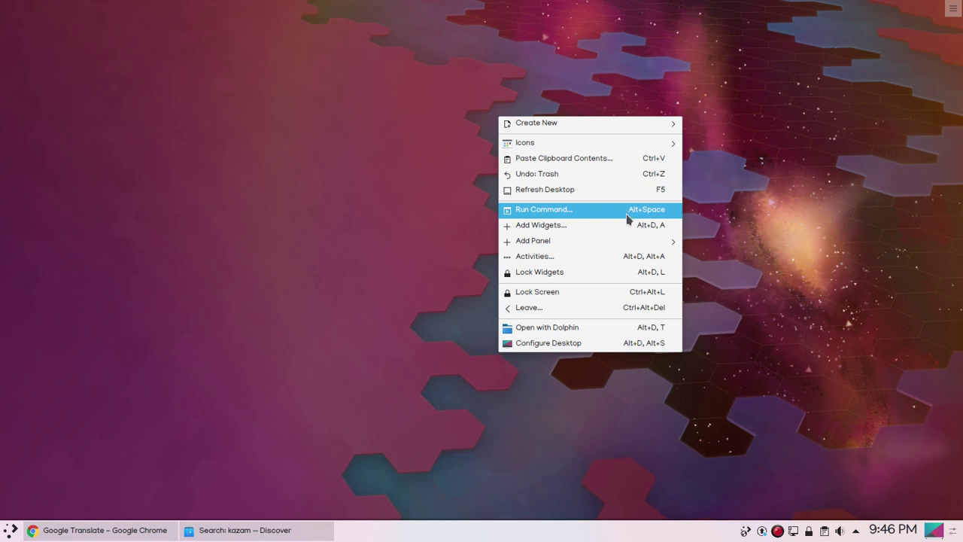
- Drag an Analog Clock from Add Widgets onto the desktop's top right, then scroll the widget list
{"action": "left_click", "coordinate": [562, 234]}
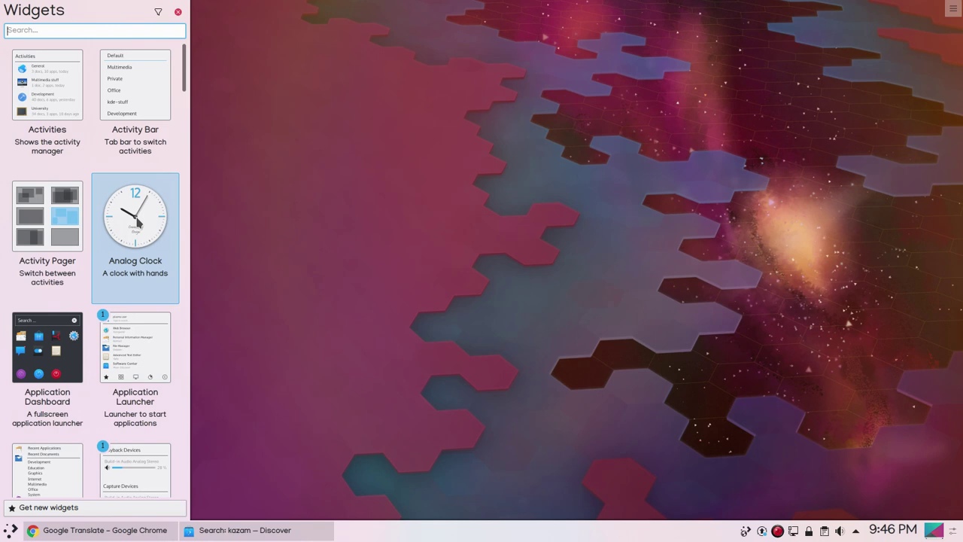
{"action": "left_click_drag", "start_coordinate": [136, 220], "coordinate": [790, 69]}
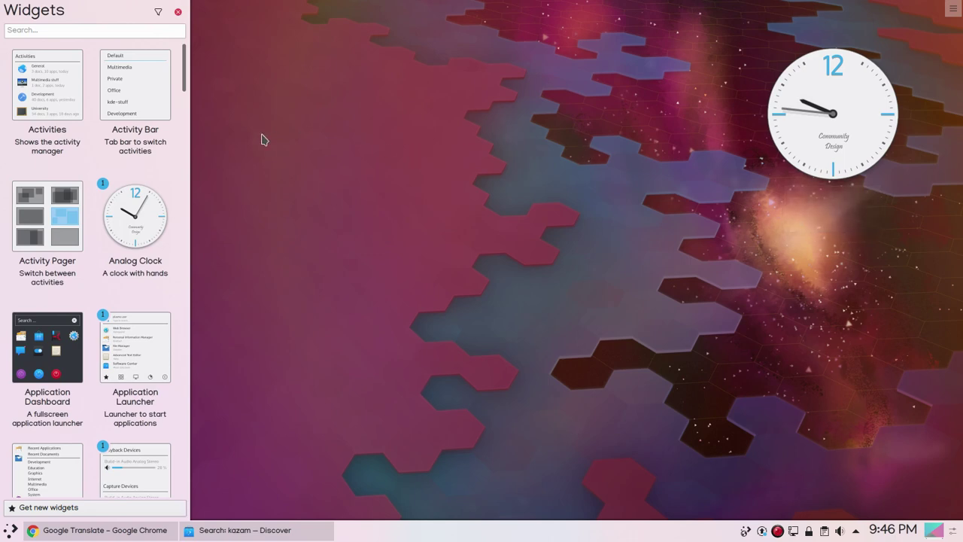
{"action": "left_click_drag", "start_coordinate": [185, 90], "coordinate": [188, 156]}
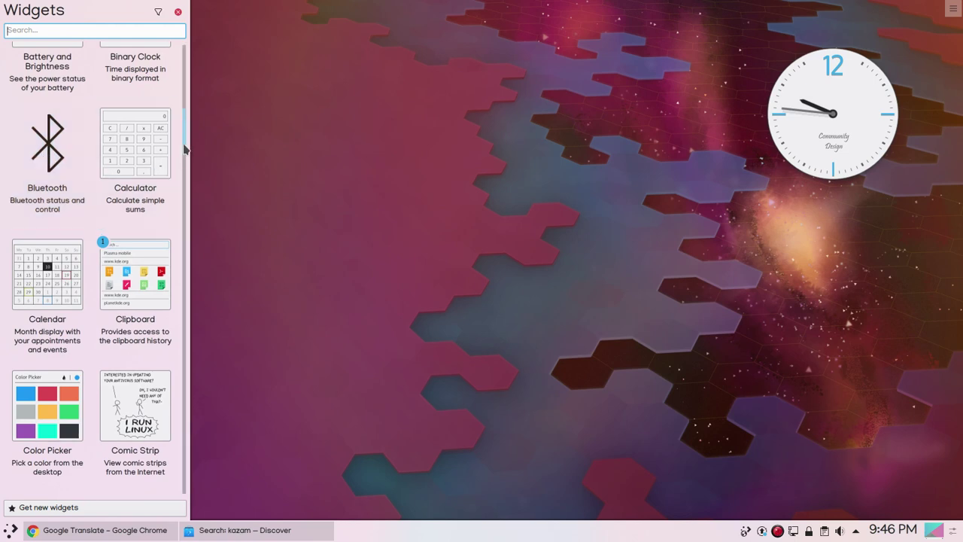
{"action": "left_click_drag", "start_coordinate": [184, 148], "coordinate": [181, 364]}
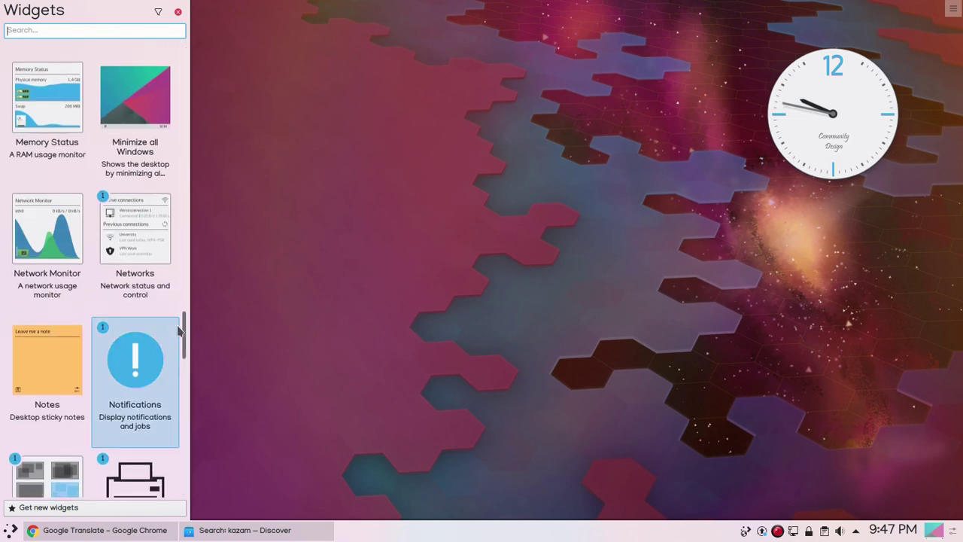
{"action": "scroll", "coordinate": [176, 65], "scroll_direction": "up", "scroll_amount": 2}
- Close the widgets list and open Configure Desktop maximised
{"action": "left_click", "coordinate": [177, 13]}
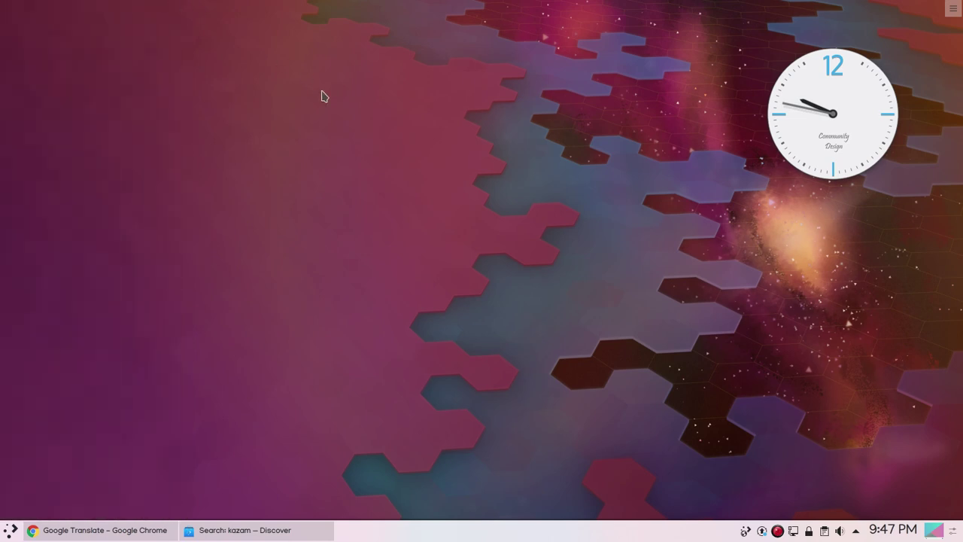
{"action": "right_click", "coordinate": [533, 155]}
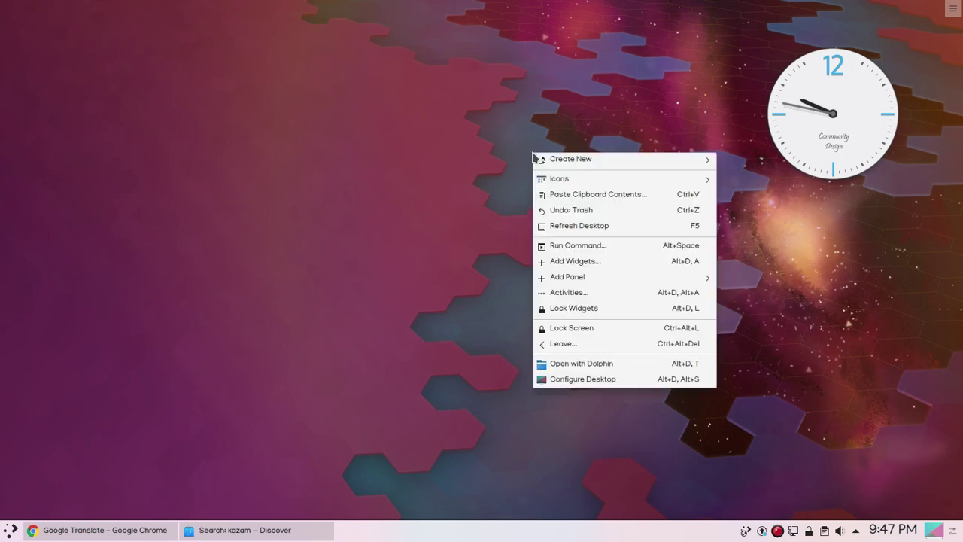
{"action": "left_click", "coordinate": [613, 381]}
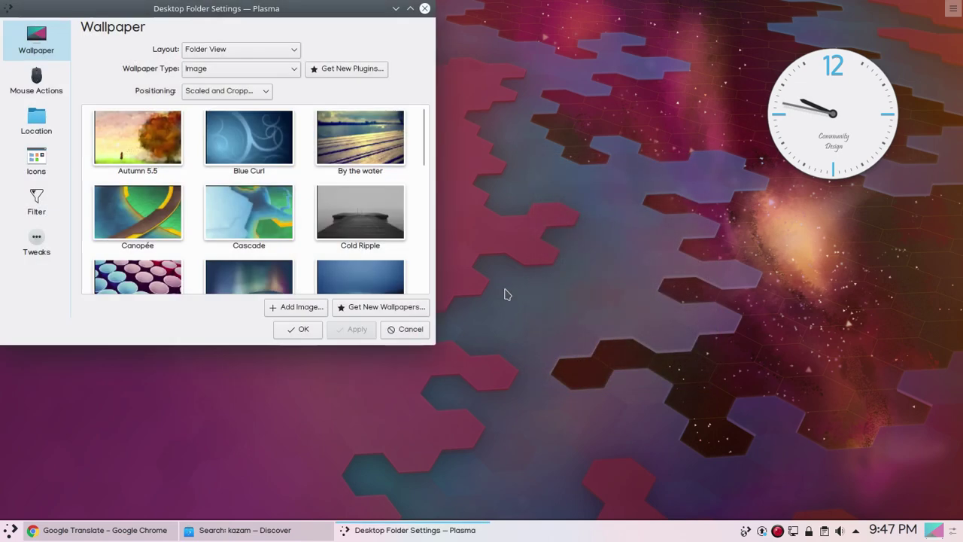
{"action": "left_click_drag", "start_coordinate": [311, 15], "coordinate": [483, 48]}
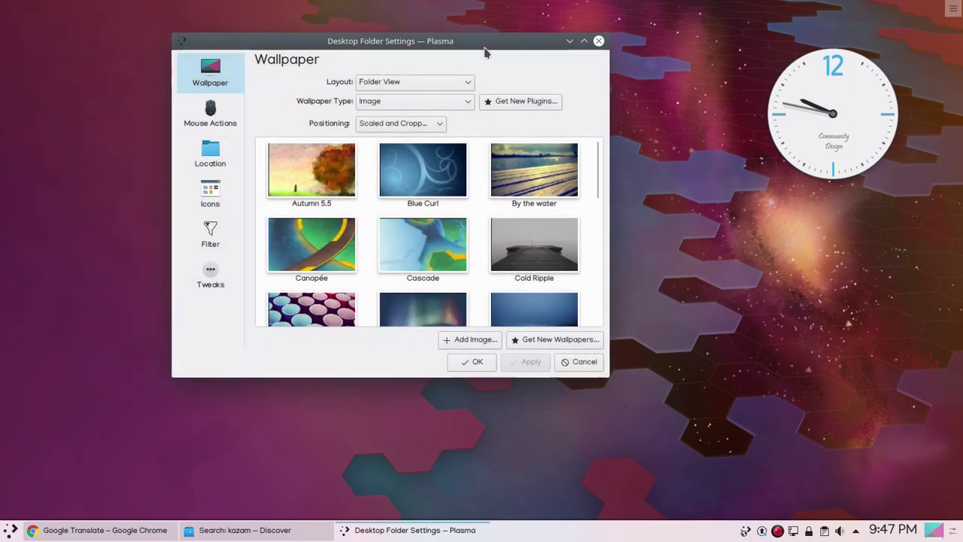
{"action": "left_click", "coordinate": [584, 42]}
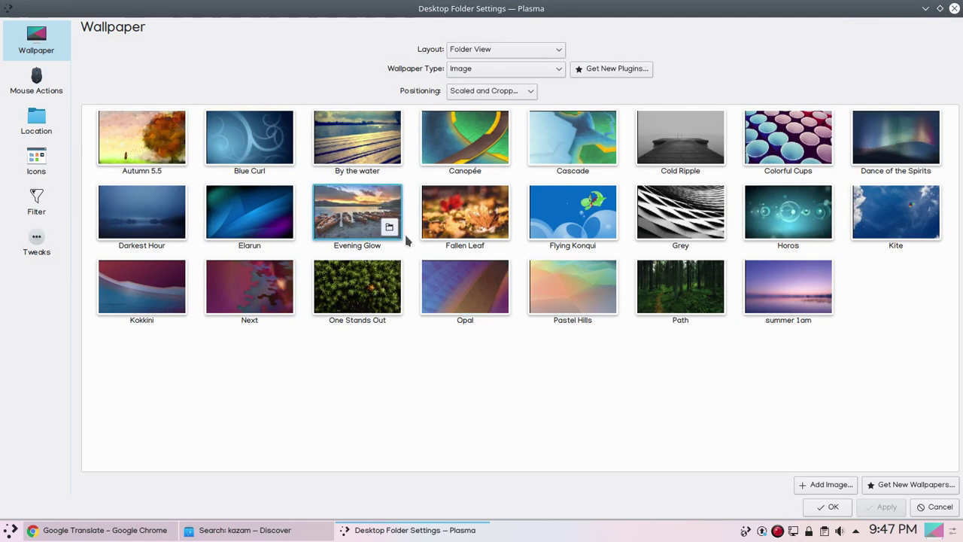
- Apply the Cascade wallpaper and preview it on the desktop
{"action": "left_click", "coordinate": [574, 144]}
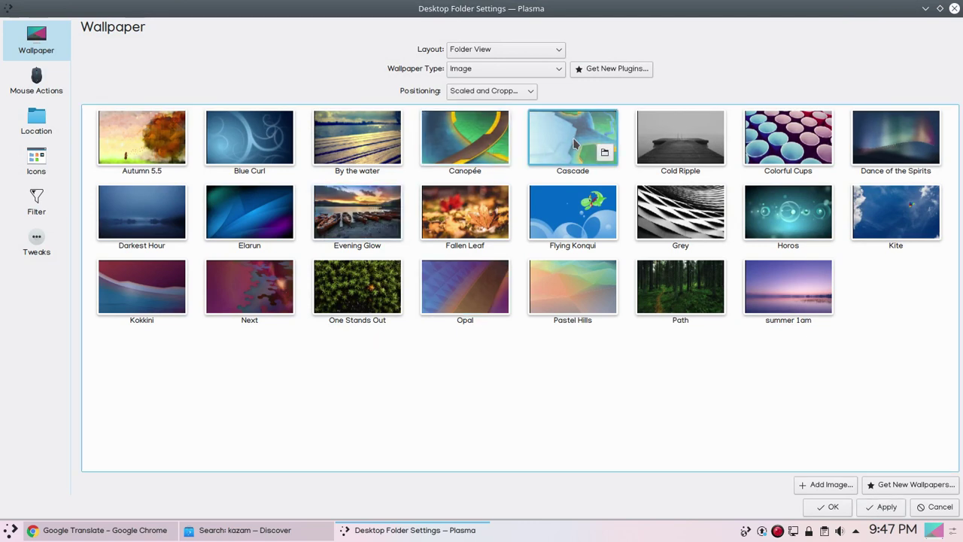
{"action": "left_click", "coordinate": [885, 509]}
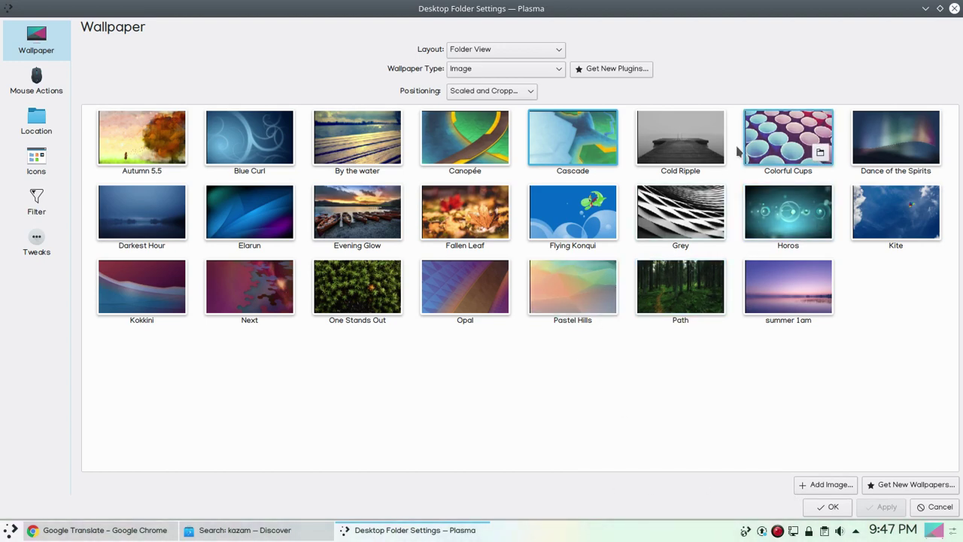
{"action": "left_click", "coordinate": [926, 9]}
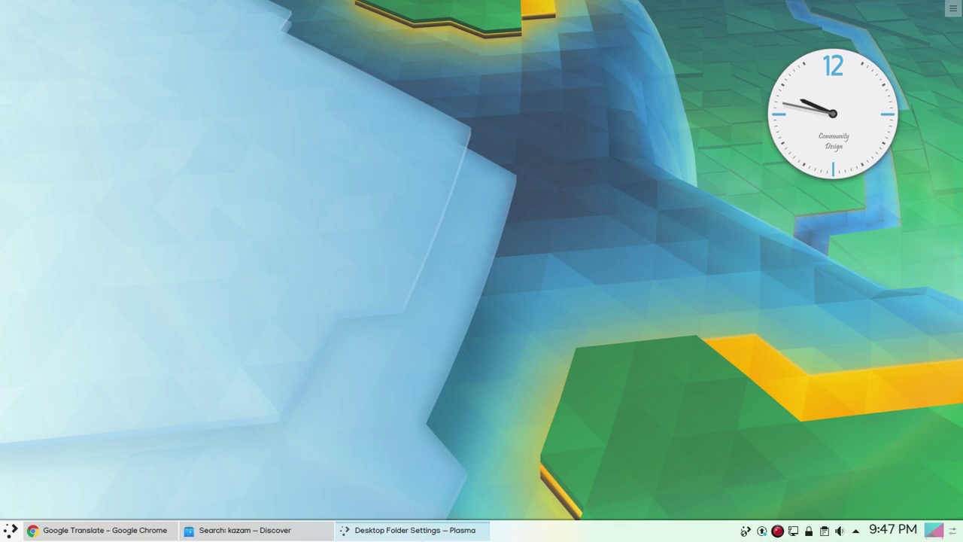
{"action": "left_click", "coordinate": [433, 530]}
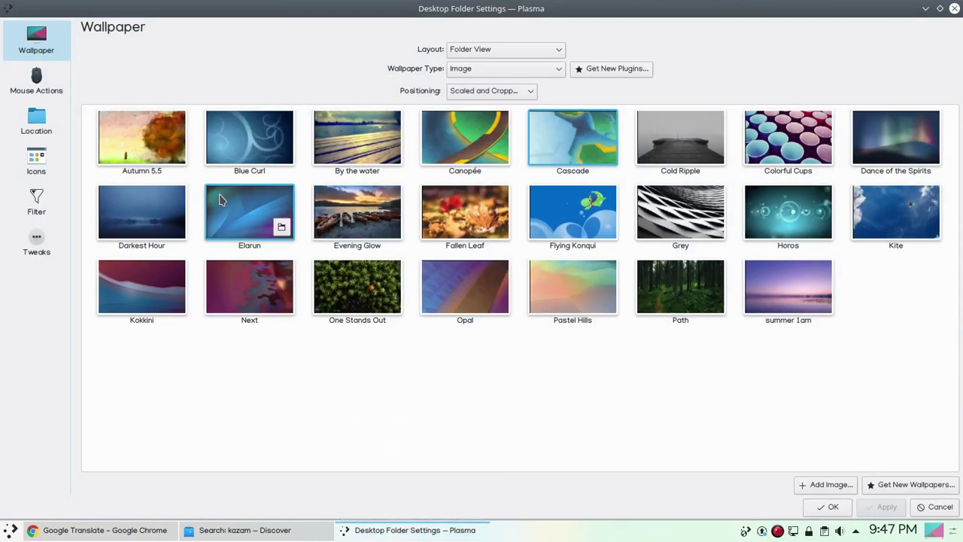
- Review Layout, Type and Positioning options unchanged, then show the Mouse Actions page
{"action": "left_click", "coordinate": [541, 49]}
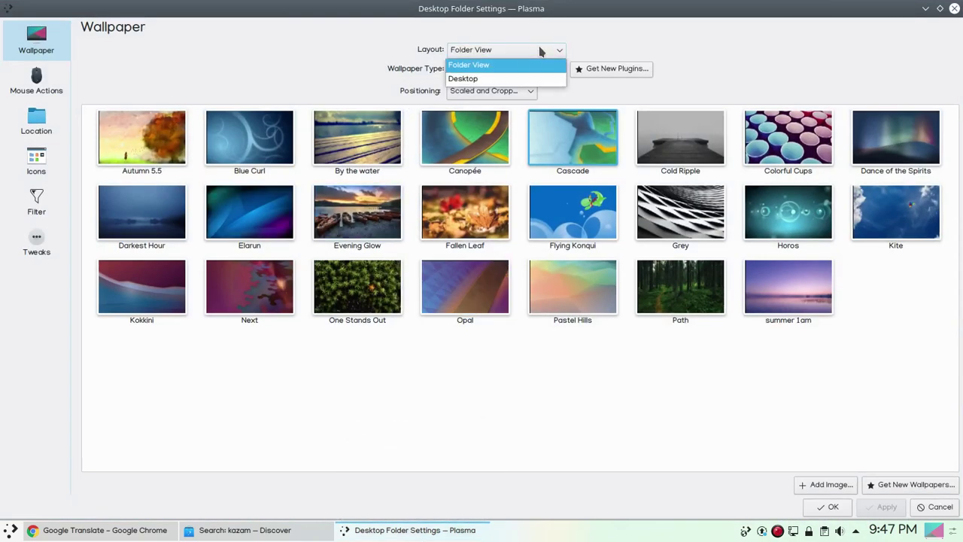
{"action": "left_click", "coordinate": [572, 44]}
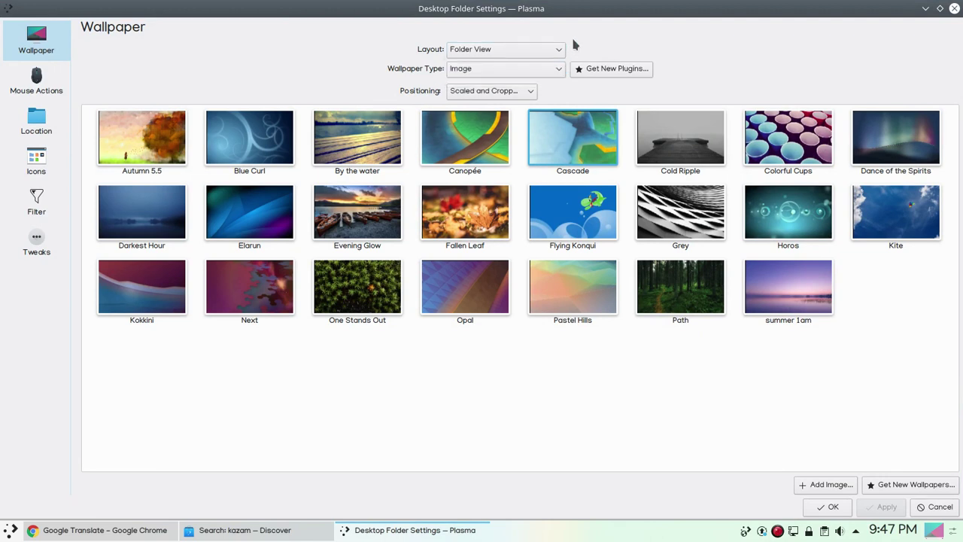
{"action": "left_click", "coordinate": [553, 70]}
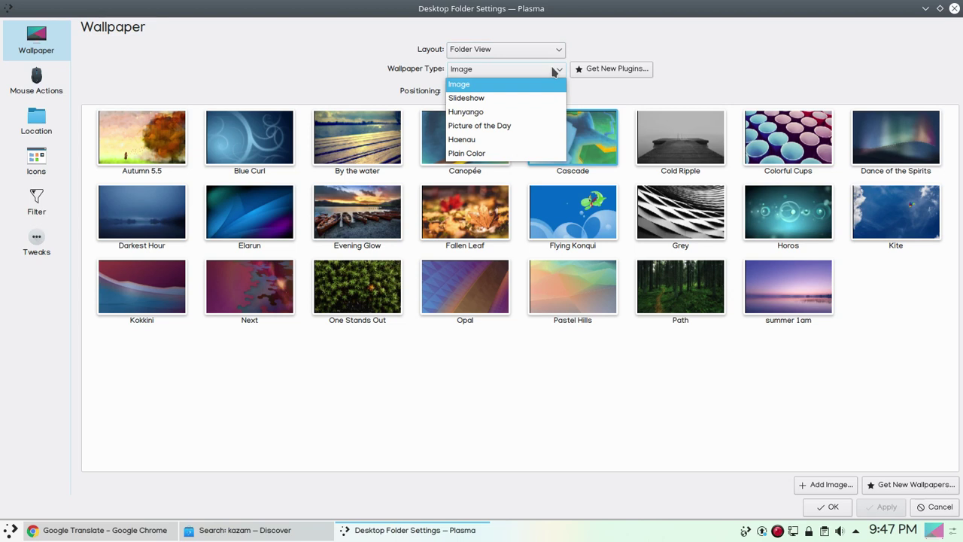
{"action": "left_click", "coordinate": [353, 54]}
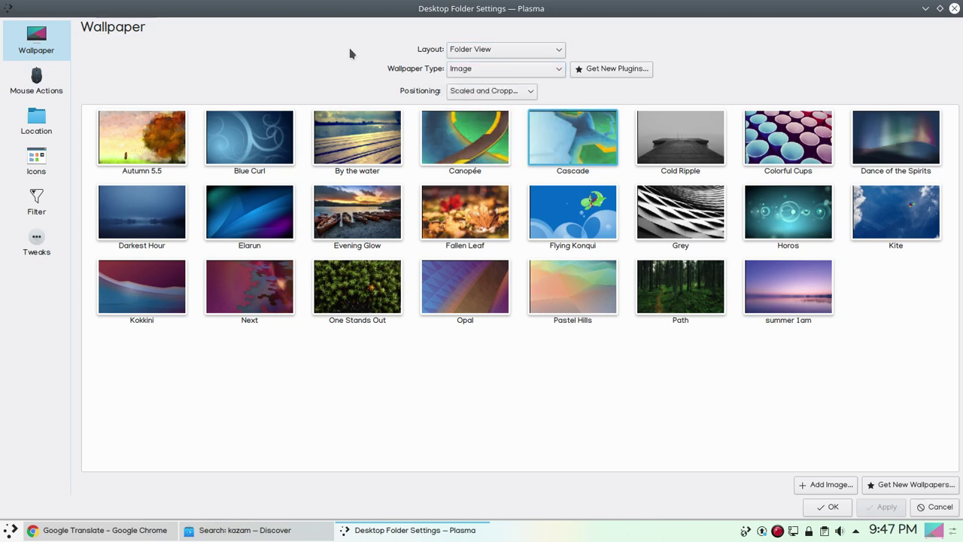
{"action": "left_click", "coordinate": [529, 92]}
{"action": "left_click", "coordinate": [529, 93]}
{"action": "left_click", "coordinate": [28, 89]}
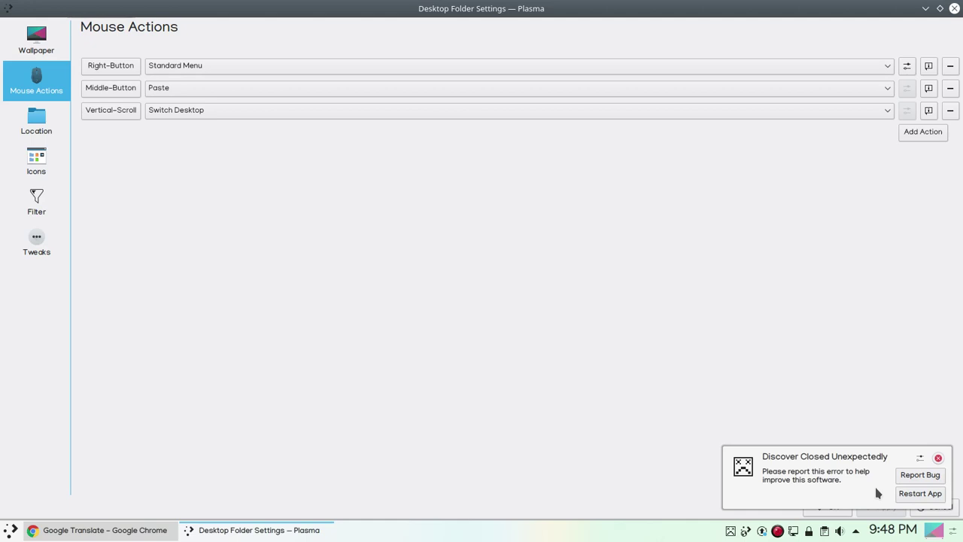
- Restart Discover after its crash and search for 'kazam'
{"action": "left_click", "coordinate": [913, 496]}
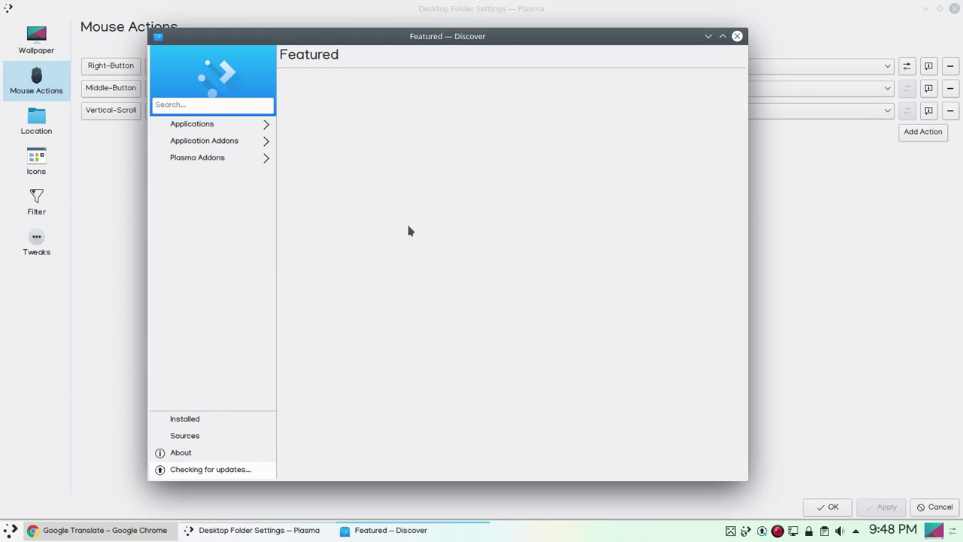
{"action": "left_click", "coordinate": [218, 108]}
{"action": "type", "text": "jaz"}
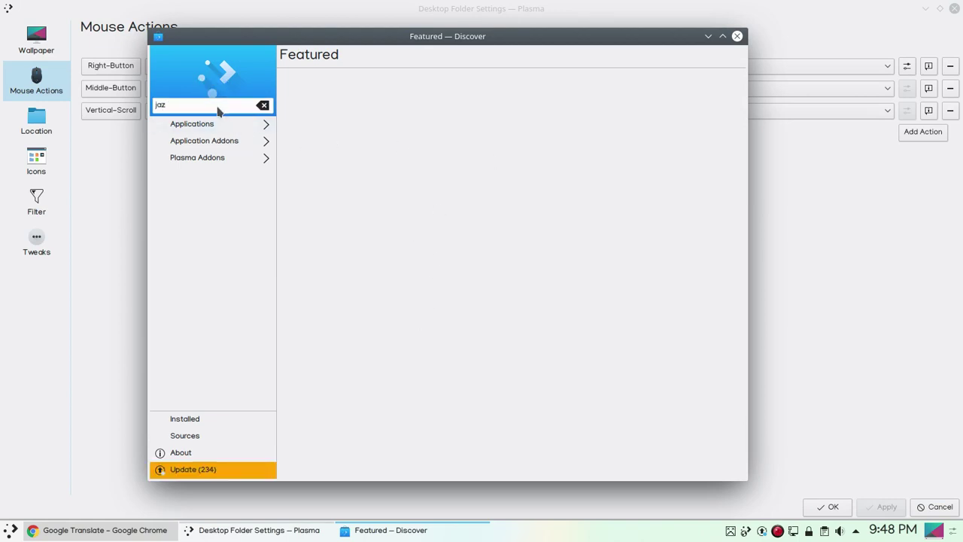
{"action": "type", "text": "=====ko"}
{"action": "key", "text": "BackSpace"}
{"action": "key", "text": "BackSpace"}
{"action": "key", "text": "BackSpace"}
{"action": "key", "text": "BackSpace"}
{"action": "key", "text": "BackSpace"}
{"action": "key", "text": "BackSpace"}
{"action": "key", "text": "BackSpace"}
{"action": "key", "text": "BackSpace"}
{"action": "key", "text": "BackSpace"}
{"action": "key", "text": "BackSpace"}
{"action": "type", "text": "kazam"}
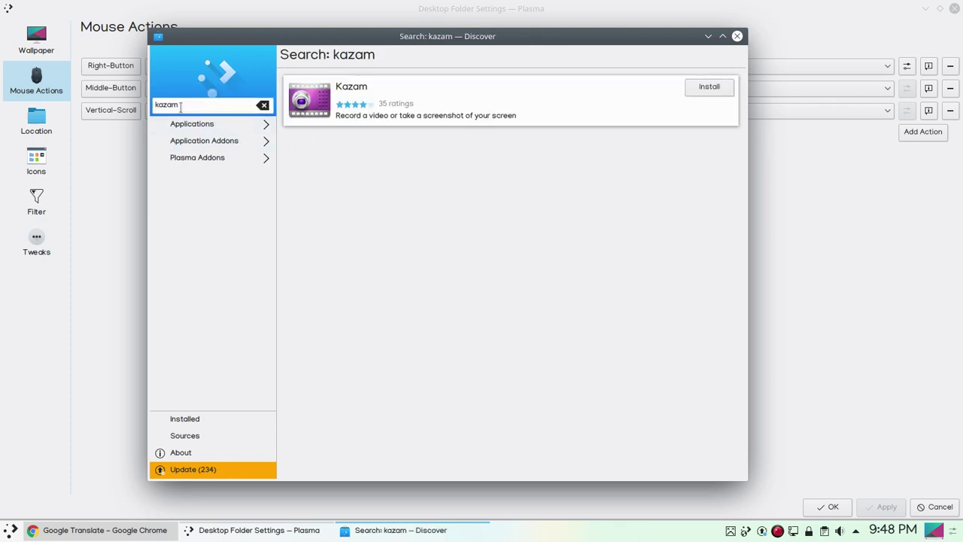
- Search for 'vokoscreen', then replace the search with 'audacity'
{"action": "left_click_drag", "start_coordinate": [180, 106], "coordinate": [136, 110]}
{"action": "key", "text": "BackSpace"}
{"action": "type", "text": "vo"}
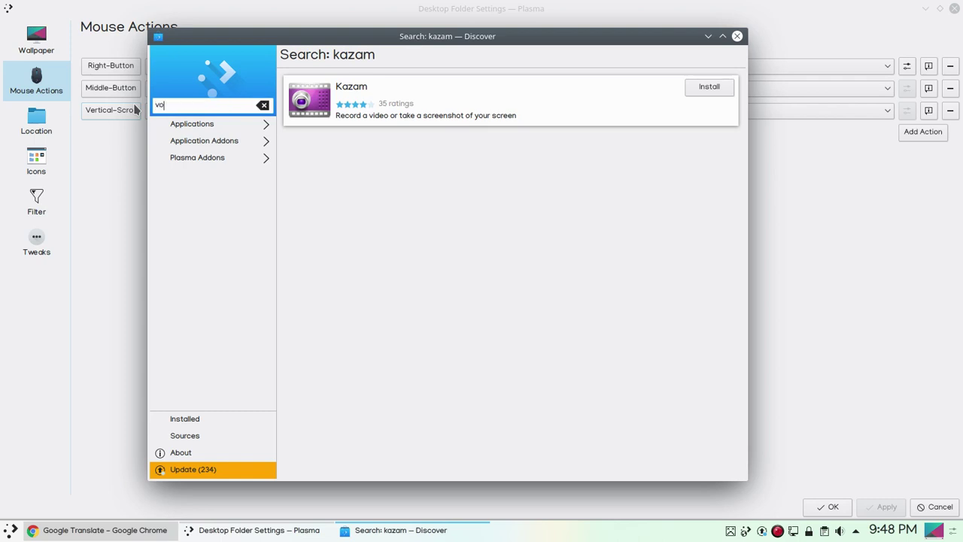
{"action": "type", "text": "koscreen"}
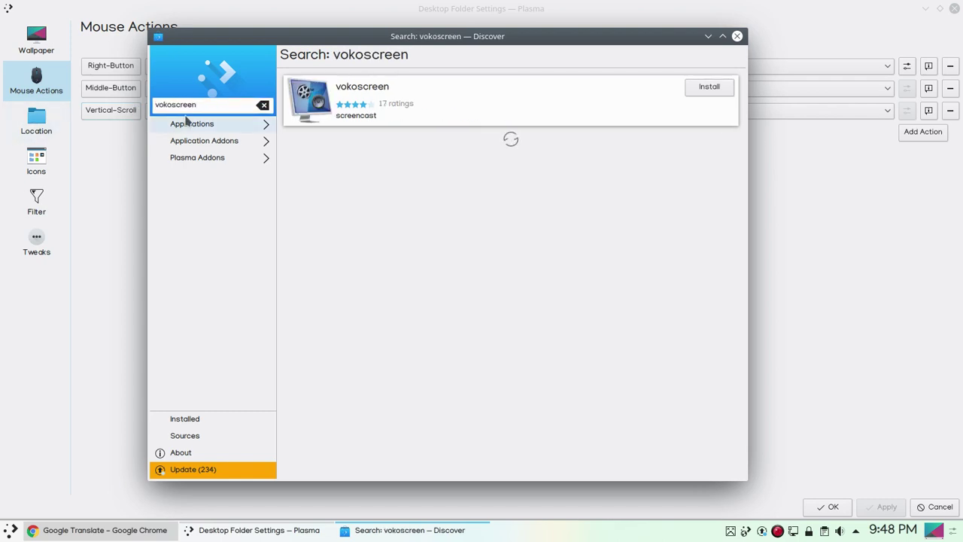
{"action": "double_click", "coordinate": [181, 106]}
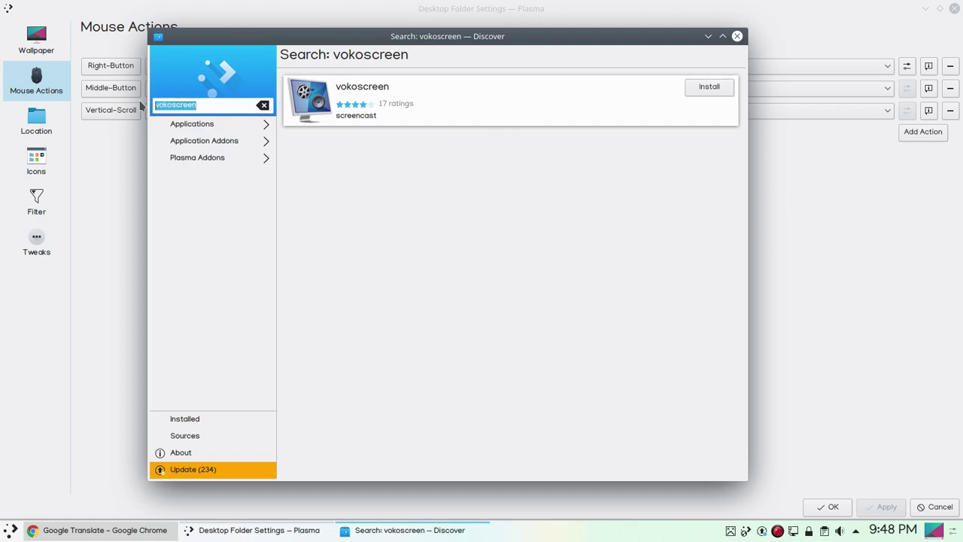
{"action": "type", "text": "audacity"}
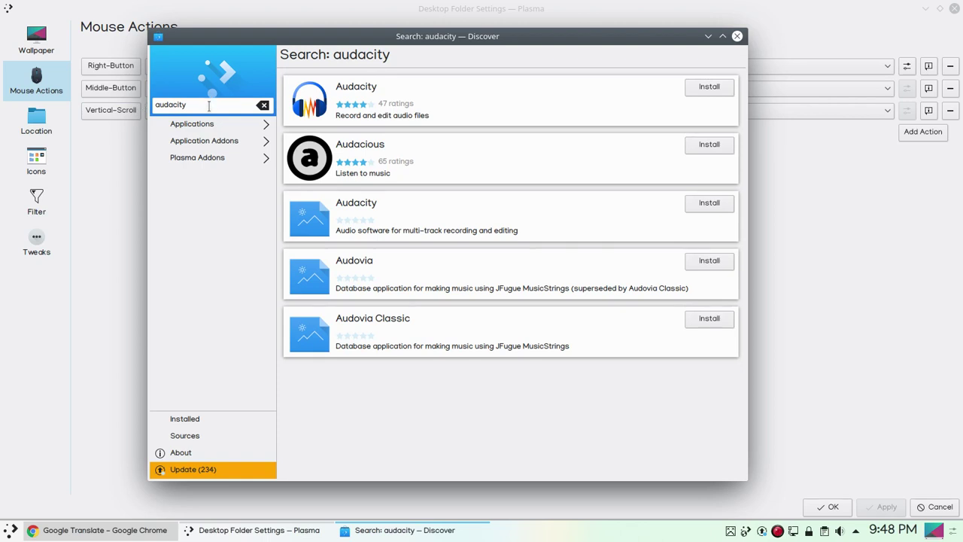
- Close Discover and view the Location, Icons, Filter and Tweaks settings pages
{"action": "left_click", "coordinate": [737, 36]}
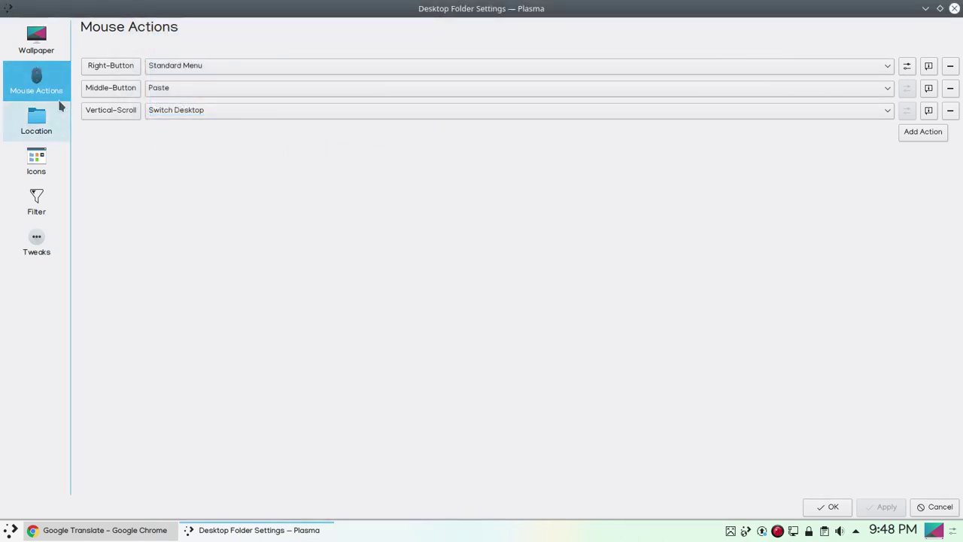
{"action": "left_click", "coordinate": [45, 131]}
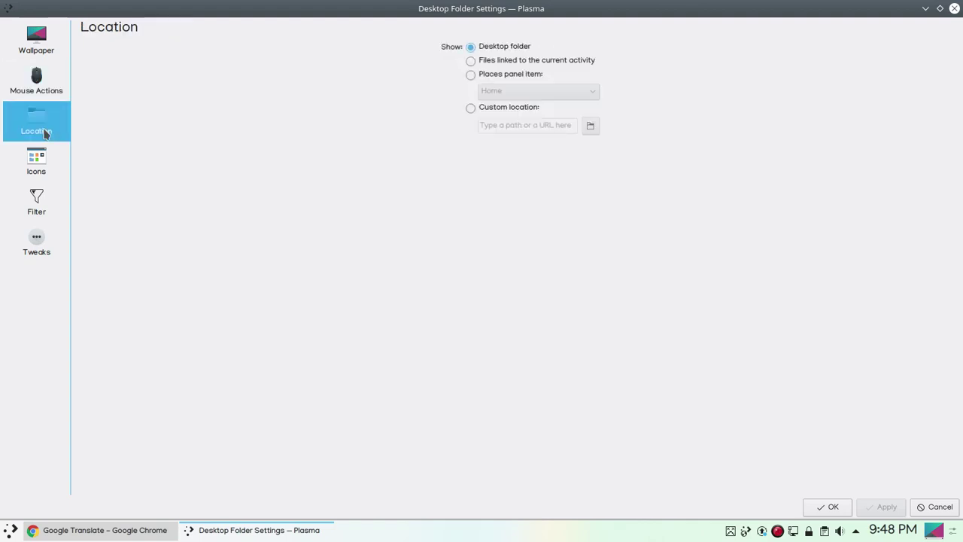
{"action": "left_click", "coordinate": [44, 161]}
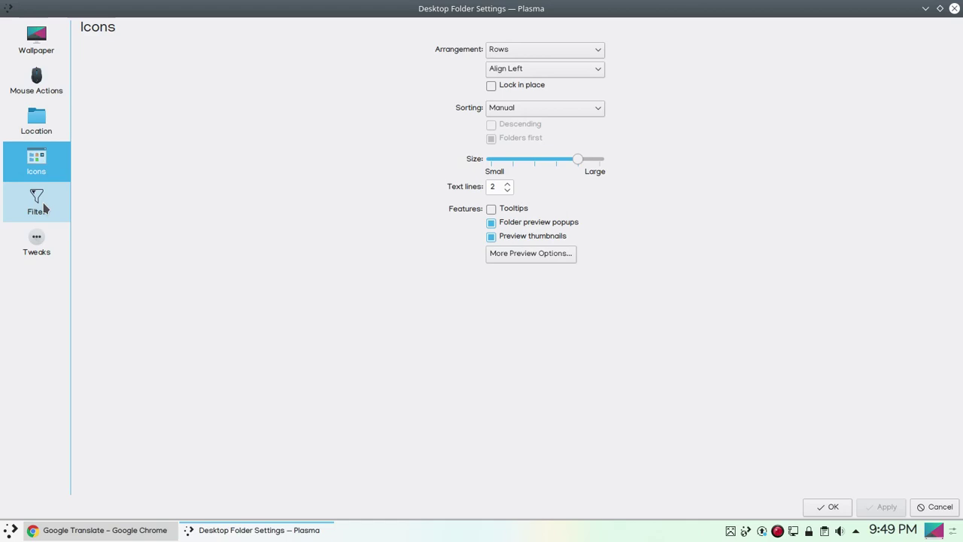
{"action": "left_click", "coordinate": [43, 207]}
{"action": "left_click", "coordinate": [46, 250]}
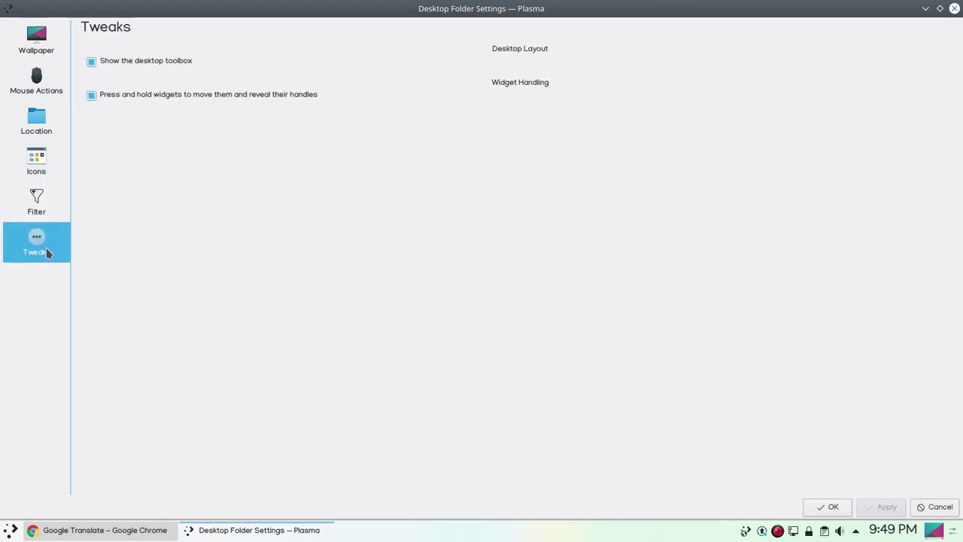
- Toggle the desktop toolbox off and back on, and uncheck 'Press and hold widgets'
{"action": "left_click", "coordinate": [144, 67]}
{"action": "left_click", "coordinate": [198, 64]}
{"action": "left_click", "coordinate": [177, 103]}
- Re-enable 'Press and hold widgets', then view and dismiss the desktop clock's calendar
{"action": "left_click", "coordinate": [302, 97]}
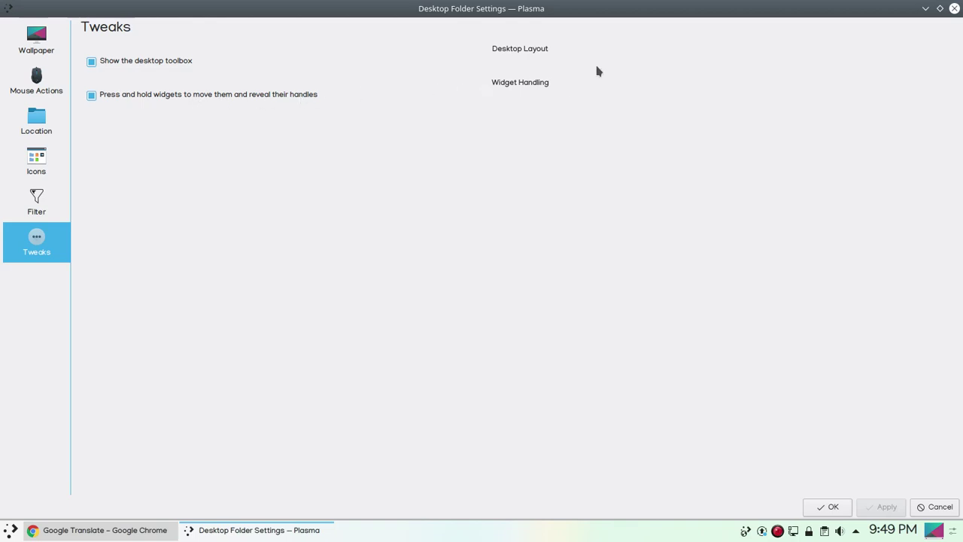
{"action": "left_click", "coordinate": [940, 8]}
{"action": "left_click", "coordinate": [842, 86]}
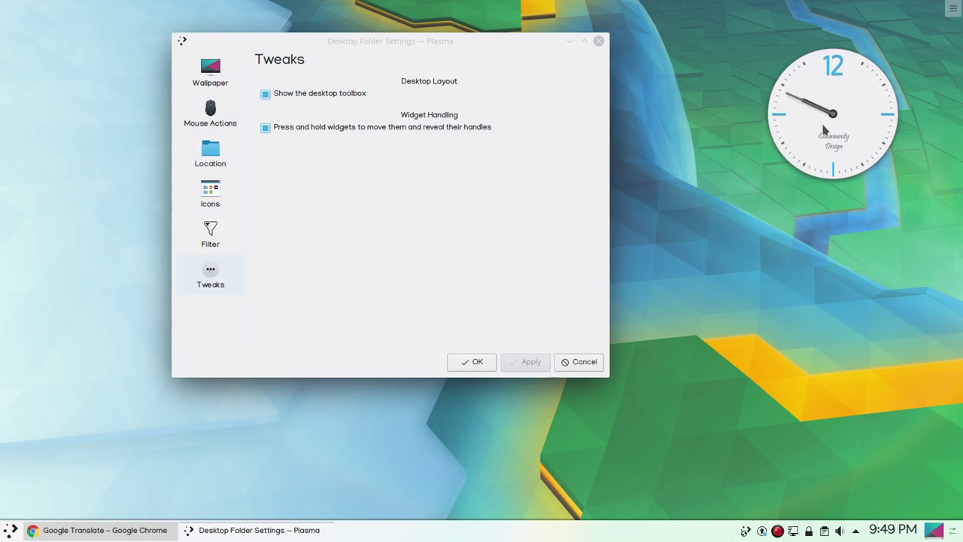
{"action": "left_click", "coordinate": [832, 114]}
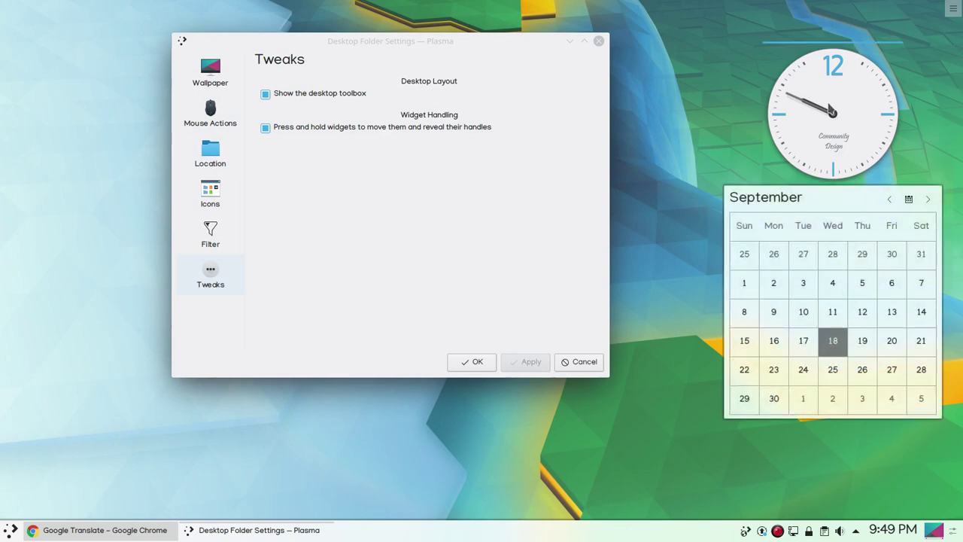
{"action": "left_click", "coordinate": [360, 186]}
- Turn 'Show the desktop toolbox' off and back on, applying each change
{"action": "left_click", "coordinate": [265, 94]}
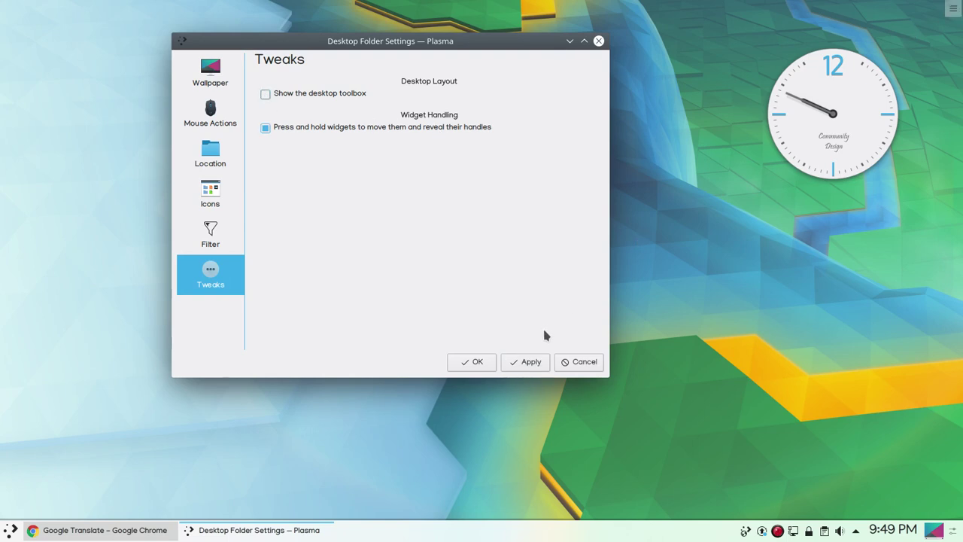
{"action": "left_click", "coordinate": [531, 363]}
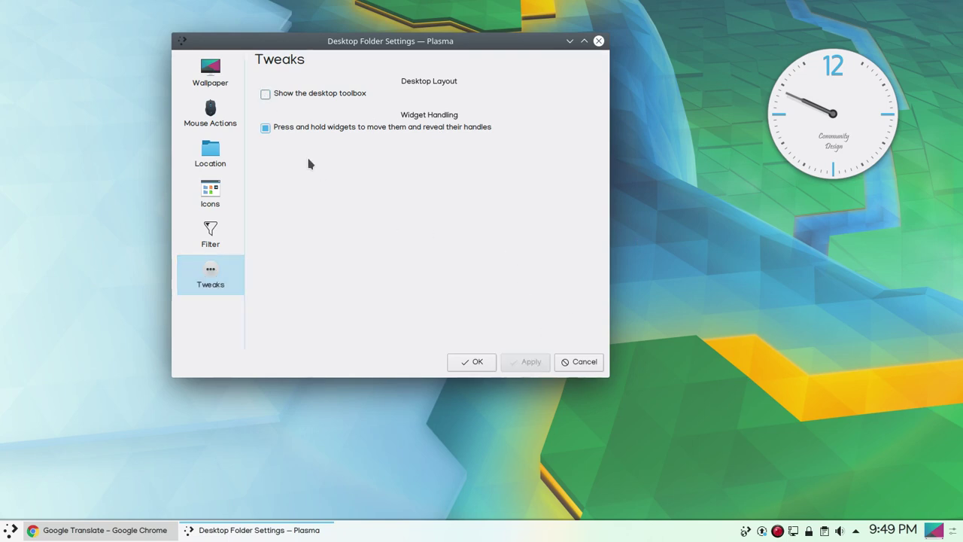
{"action": "left_click", "coordinate": [266, 94]}
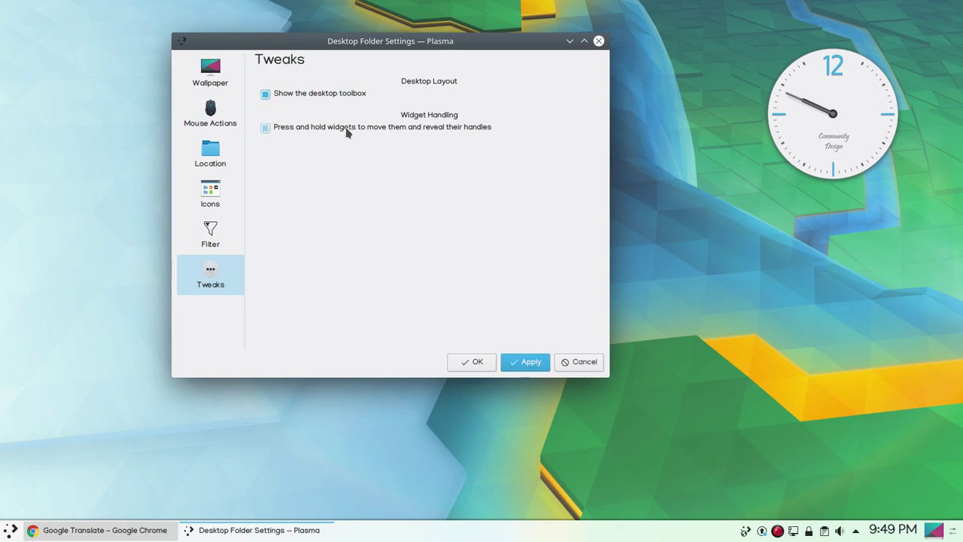
{"action": "left_click", "coordinate": [530, 363]}
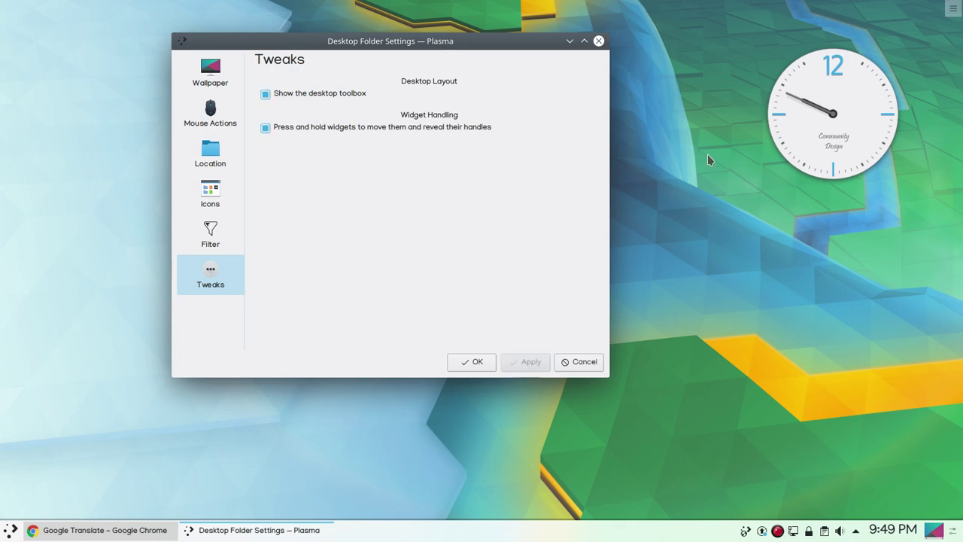
- Try the desktop toolbox menu, then confirm the Folder Settings with OK
{"action": "left_click", "coordinate": [951, 13]}
{"action": "left_click", "coordinate": [949, 14]}
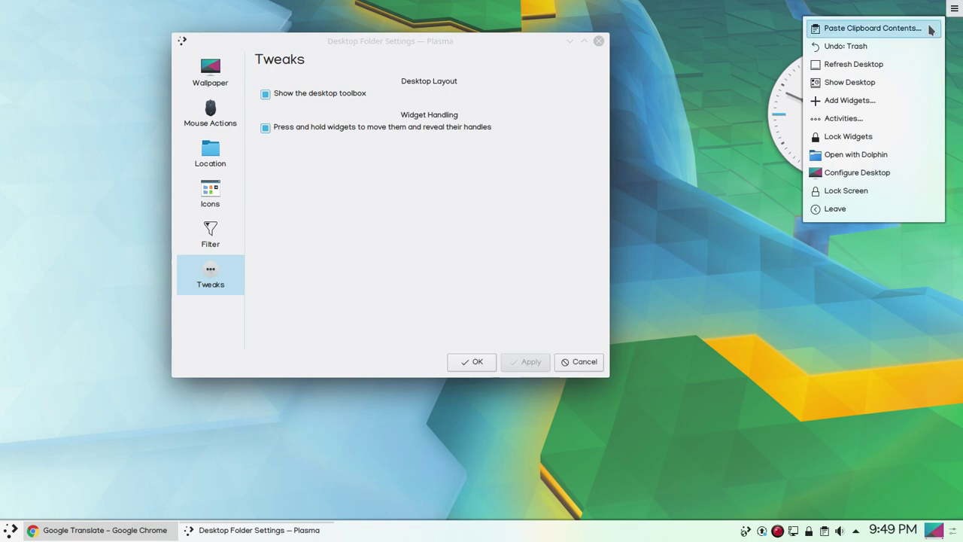
{"action": "left_click", "coordinate": [542, 175]}
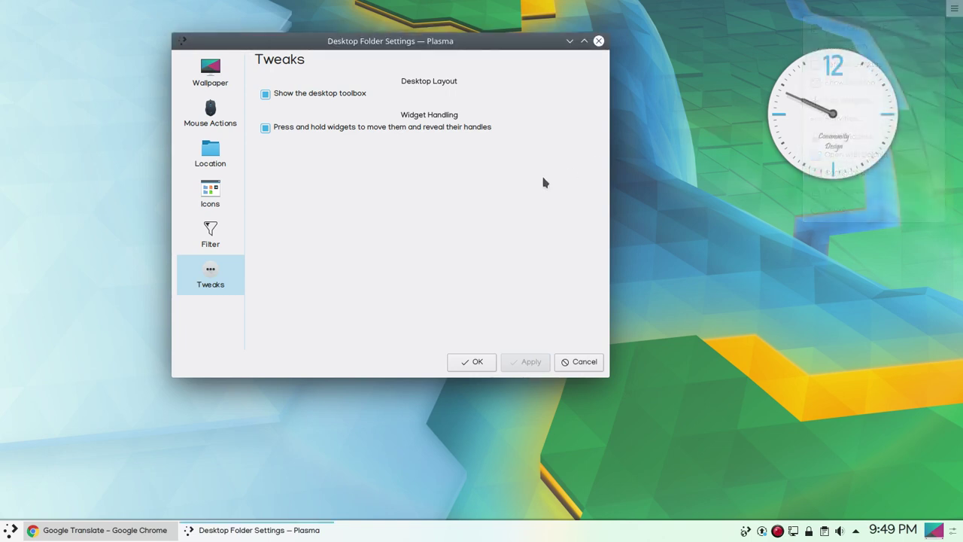
{"action": "left_click", "coordinate": [477, 362]}
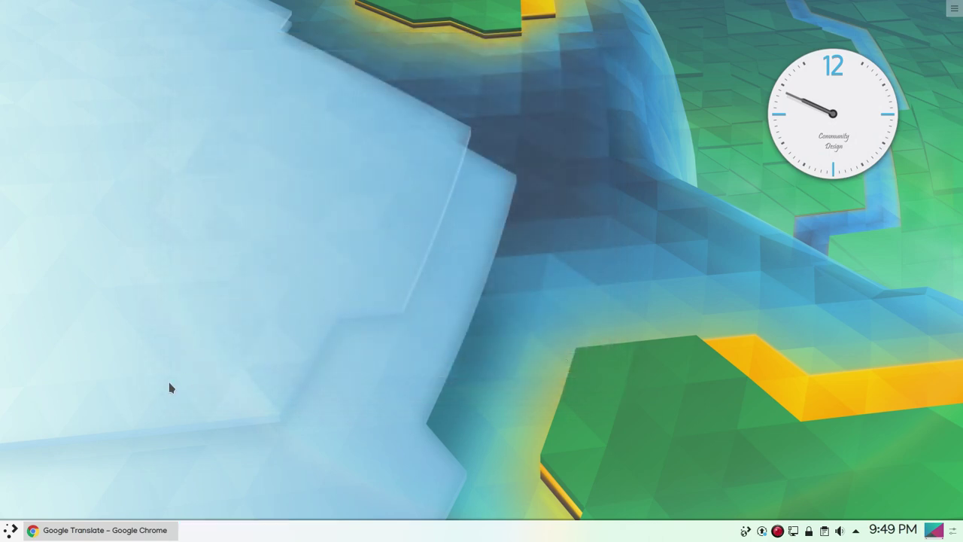
- Browse Kickoff's Applications, Computer and History tabs, then reopen the launcher on Favorites
{"action": "left_click", "coordinate": [11, 530]}
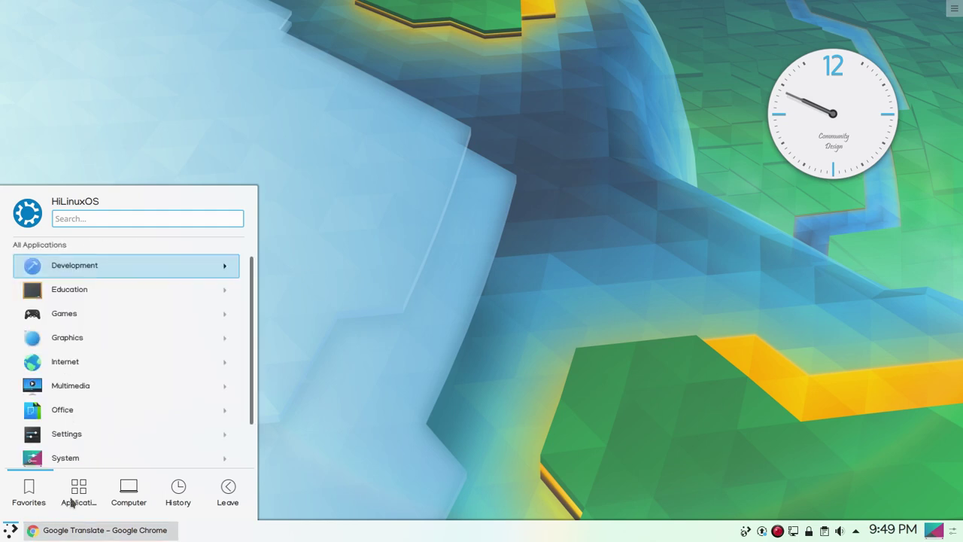
{"action": "mouse_move", "coordinate": [142, 497]}
{"action": "mouse_move", "coordinate": [178, 497]}
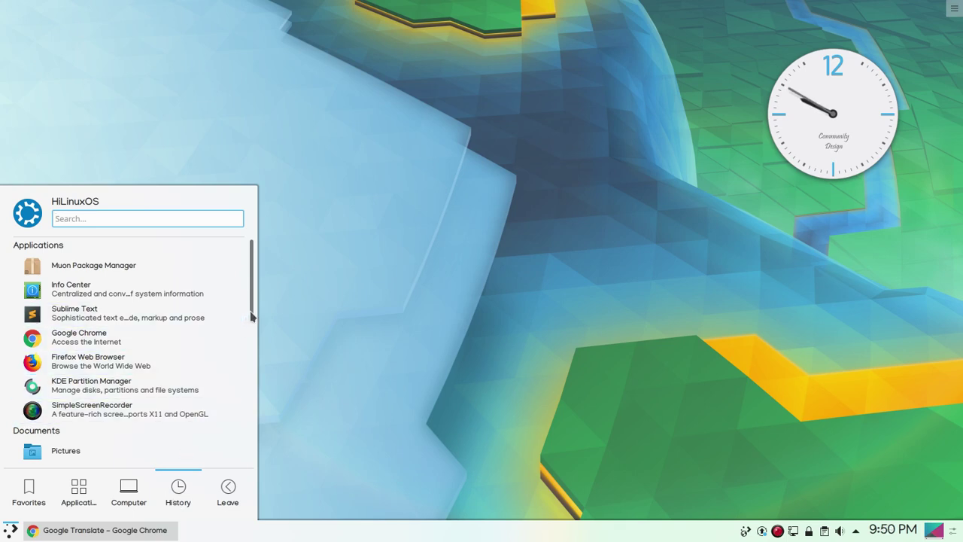
{"action": "left_click_drag", "start_coordinate": [251, 318], "coordinate": [251, 269]}
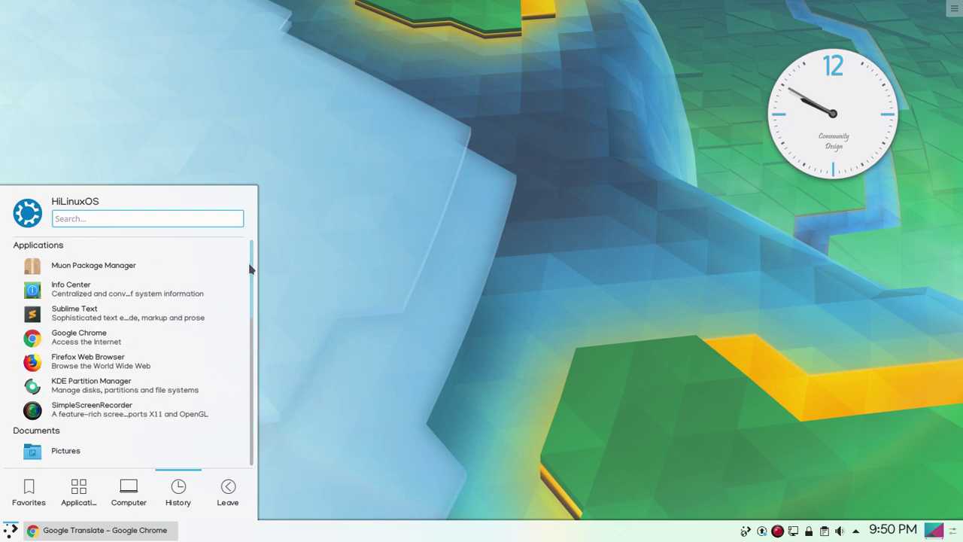
{"action": "left_click", "coordinate": [314, 261]}
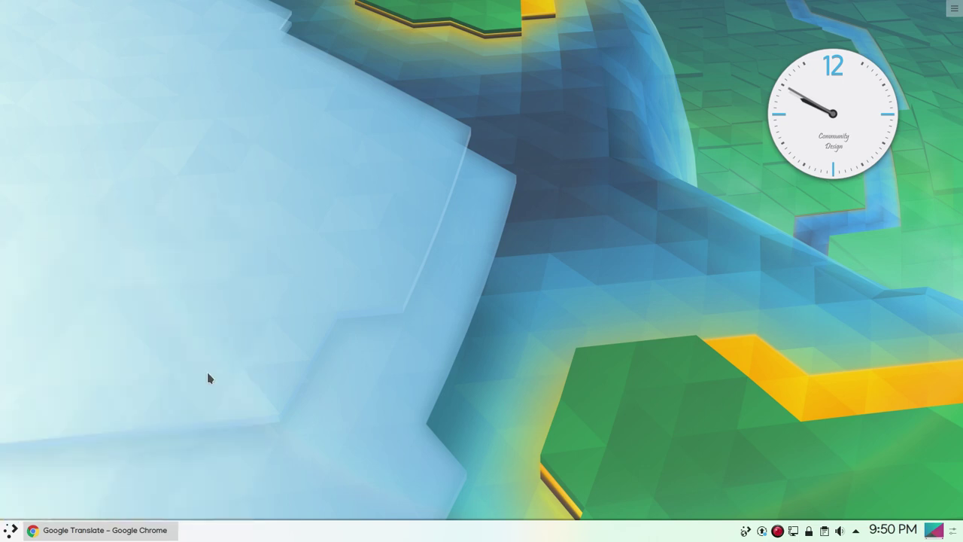
{"action": "left_click", "coordinate": [9, 531]}
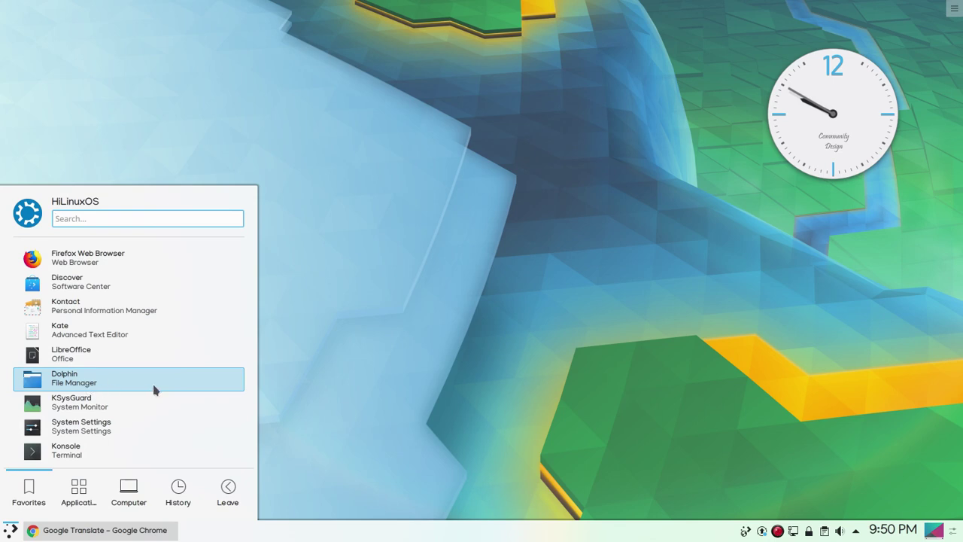
- Open kubuntu.org in a new Chrome tab from the 'kubu' address-bar suggestion
{"action": "left_click", "coordinate": [110, 530]}
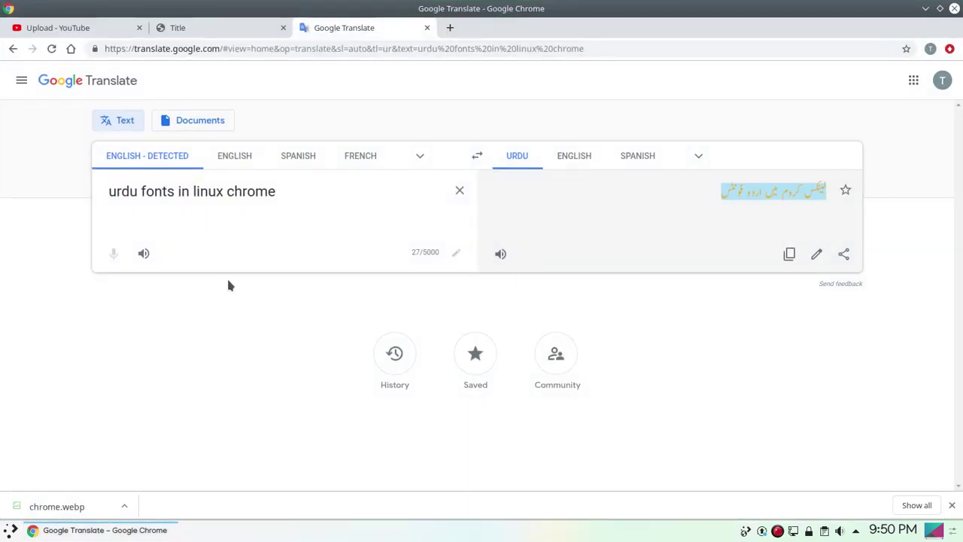
{"action": "left_click", "coordinate": [449, 28]}
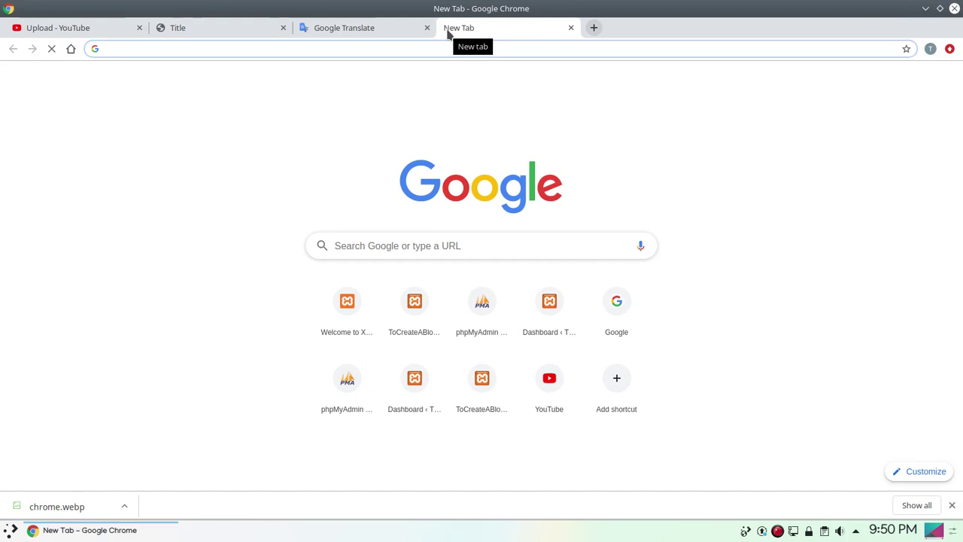
{"action": "type", "text": "kubu"}
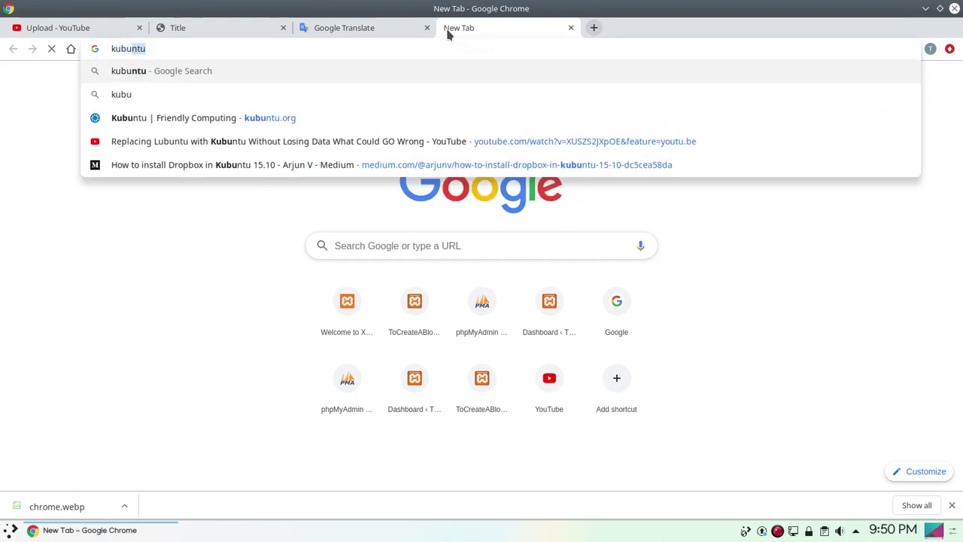
{"action": "key", "text": "Down"}
{"action": "key", "text": "Down"}
{"action": "key", "text": "Return"}
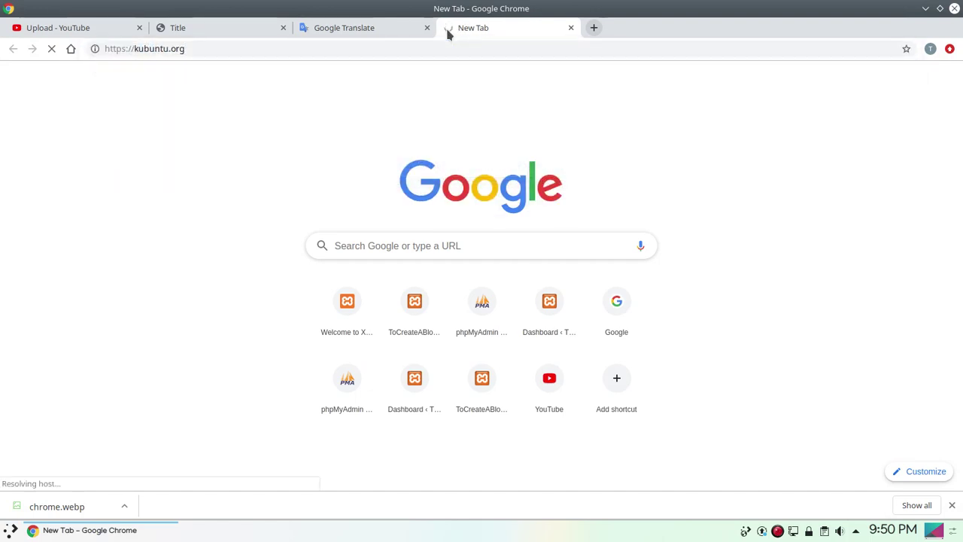
- Search Google for 'unetbootin' in another new tab
{"action": "left_click", "coordinate": [592, 28]}
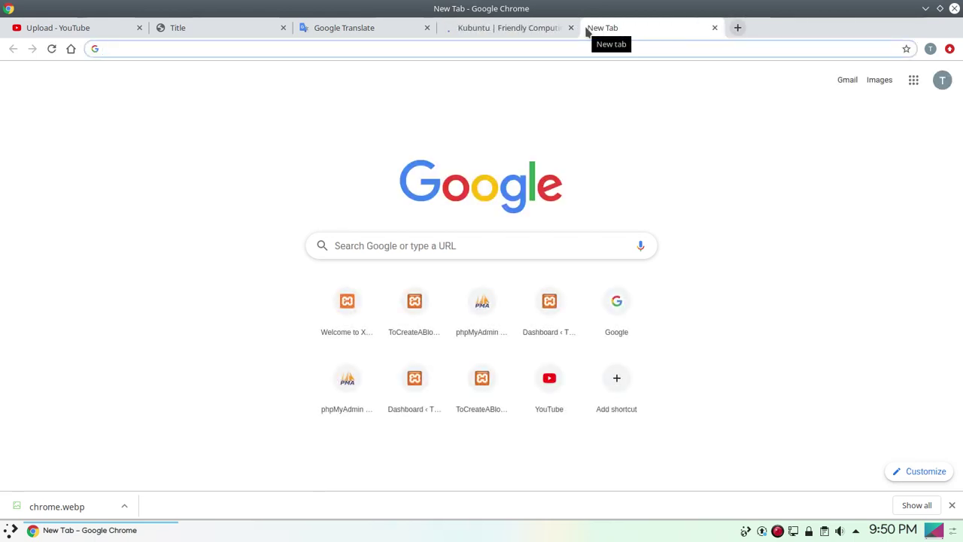
{"action": "type", "text": "rufus"}
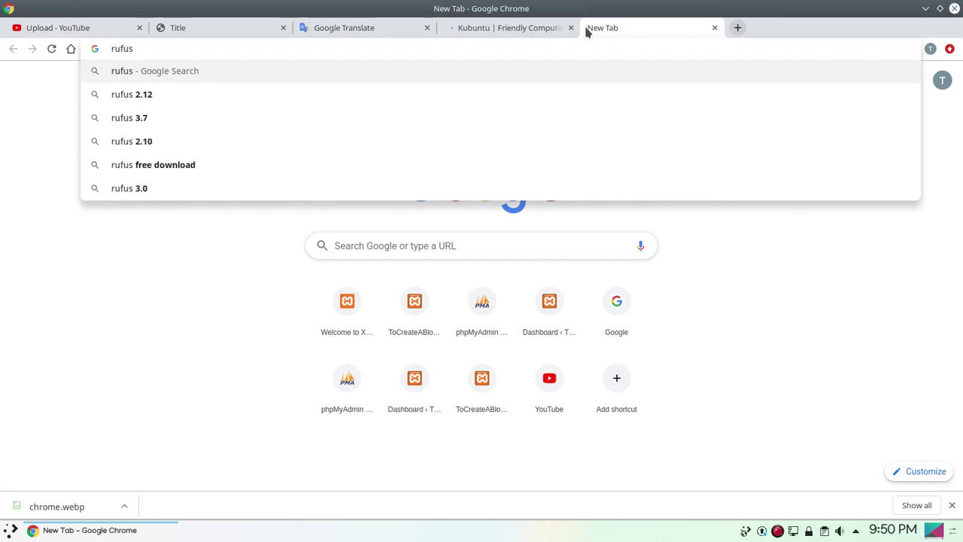
{"action": "key", "text": "BackSpace"}
{"action": "key", "text": "BackSpace"}
{"action": "key", "text": "BackSpace"}
{"action": "key", "text": "BackSpace"}
{"action": "key", "text": "BackSpace"}
{"action": "type", "text": "une"}
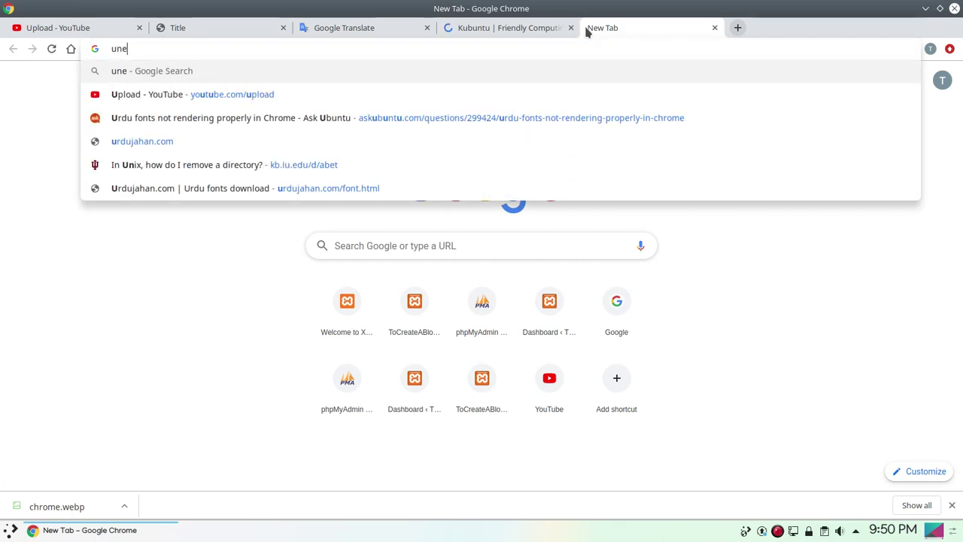
{"action": "type", "text": "tbootin"}
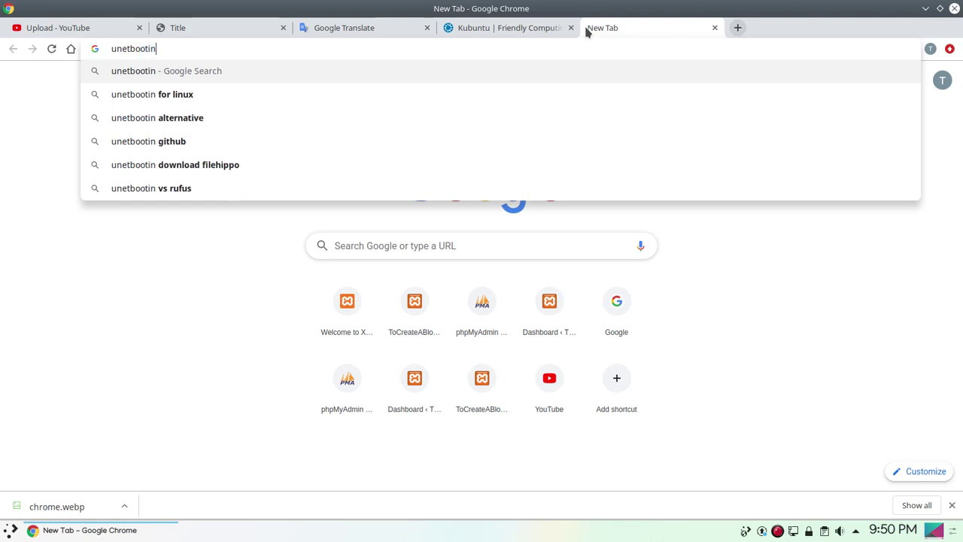
{"action": "key", "text": "Return"}
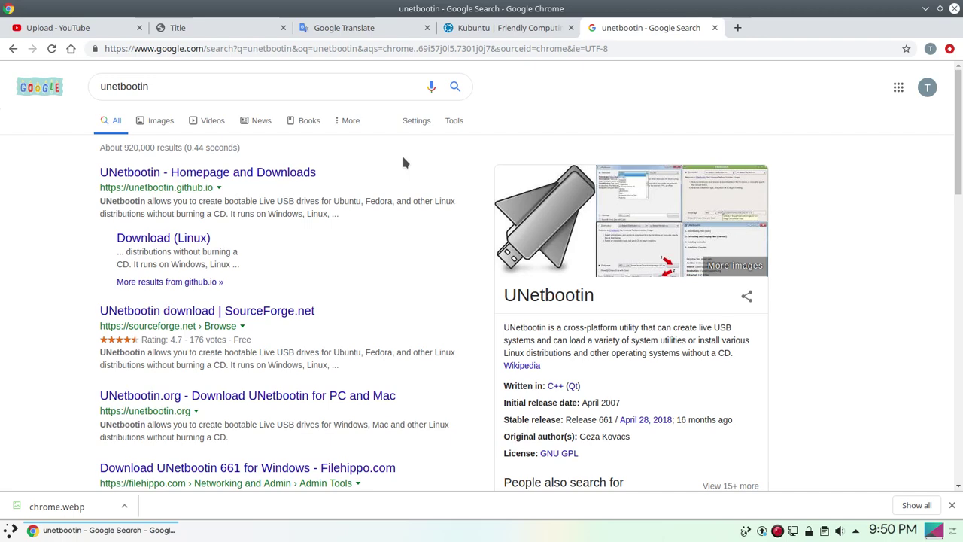
- Switch to the 'Kubuntu | Friendly Computing' tab and scroll through the 19.04 homepage
{"action": "left_click", "coordinate": [485, 30]}
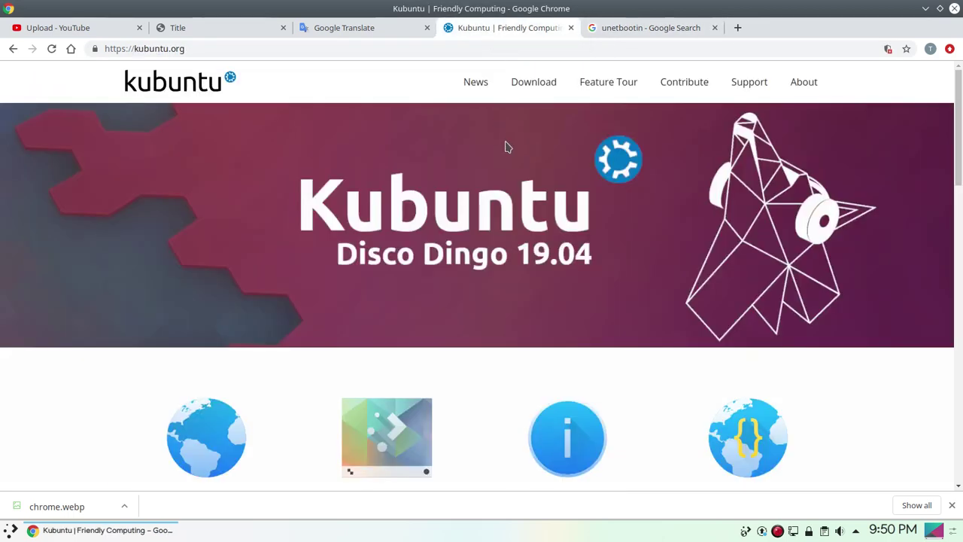
{"action": "scroll", "coordinate": [506, 146], "scroll_direction": "down", "scroll_amount": 5}
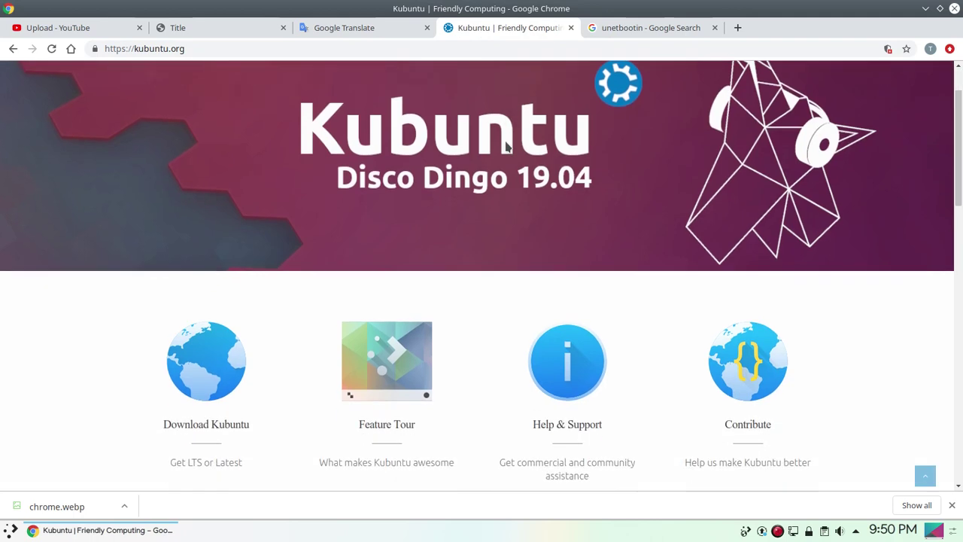
{"action": "scroll", "coordinate": [506, 147], "scroll_direction": "up", "scroll_amount": 5}
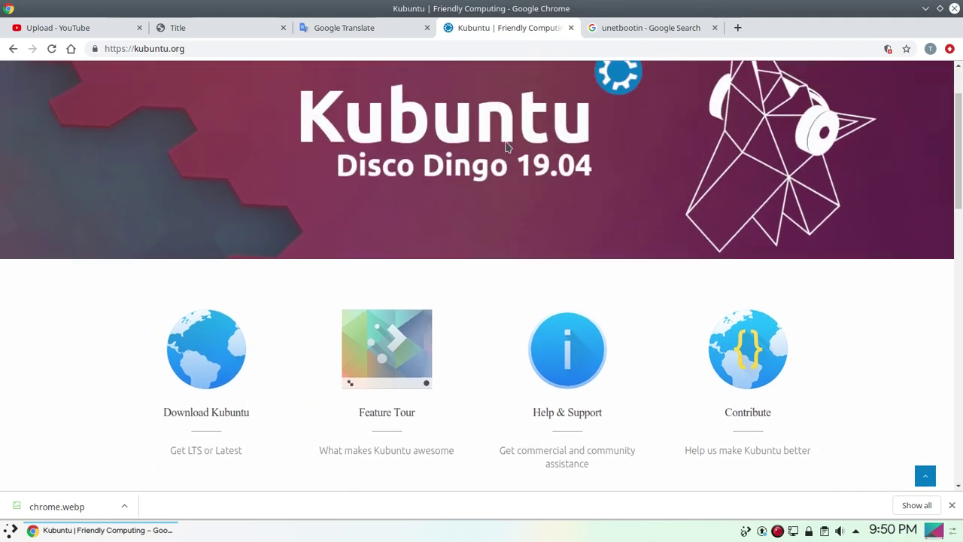